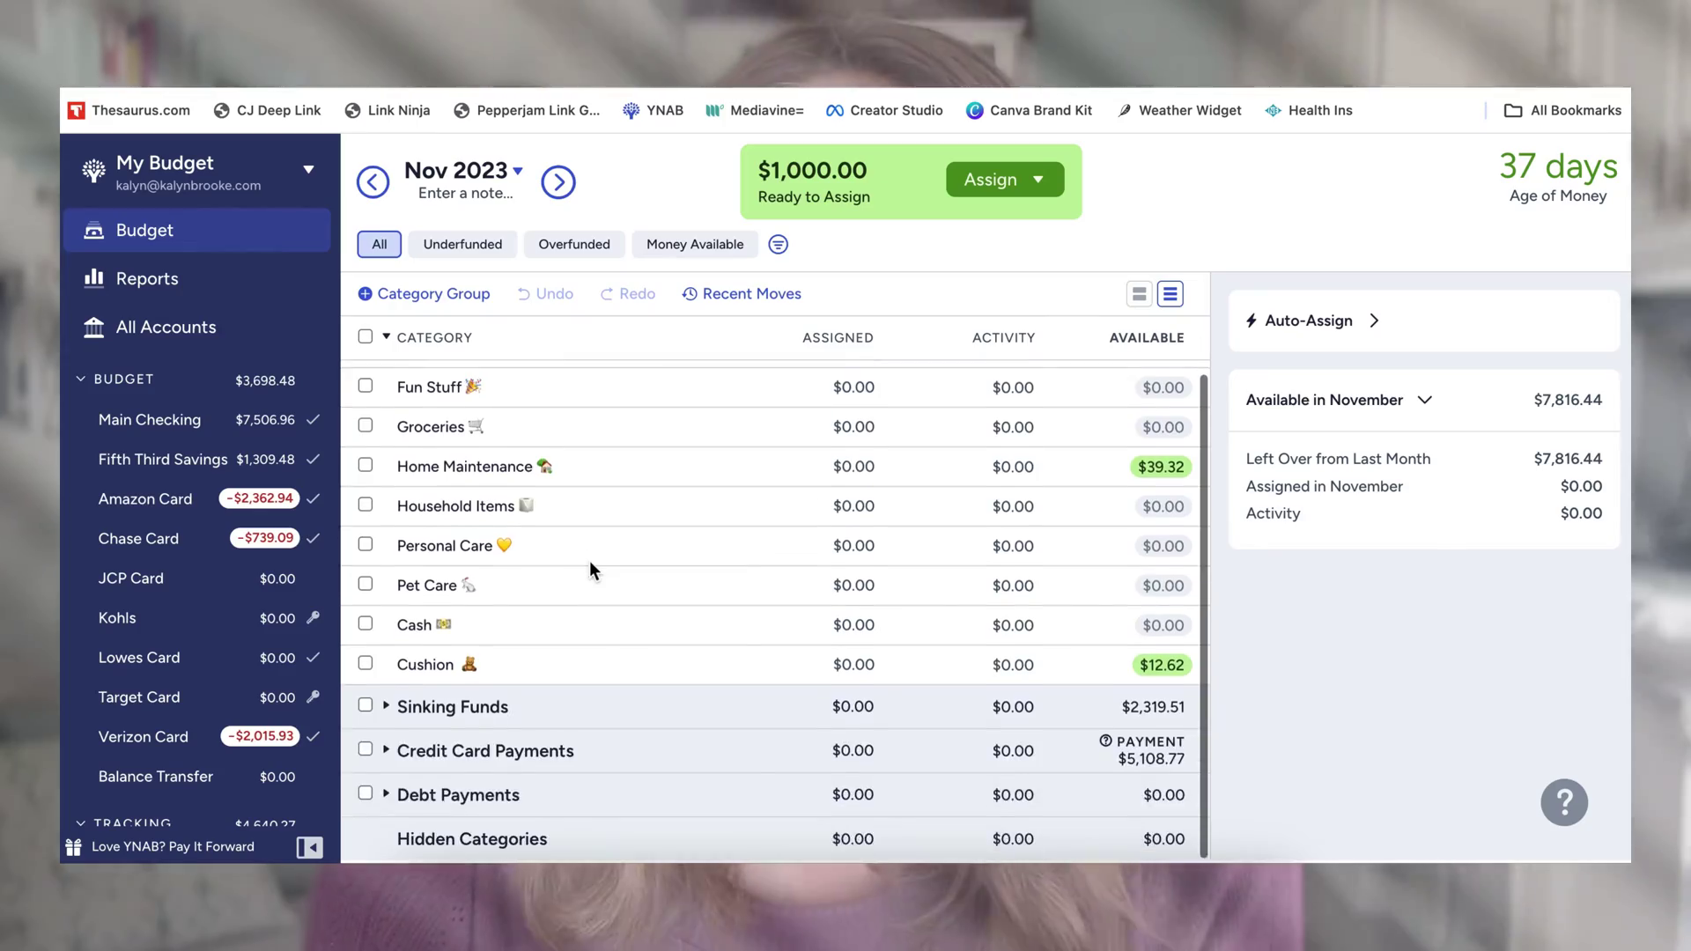
Step: Expand the Sinking Funds group in the November 2023 budget and look through its categories
scroll(591, 566, "up", 3)
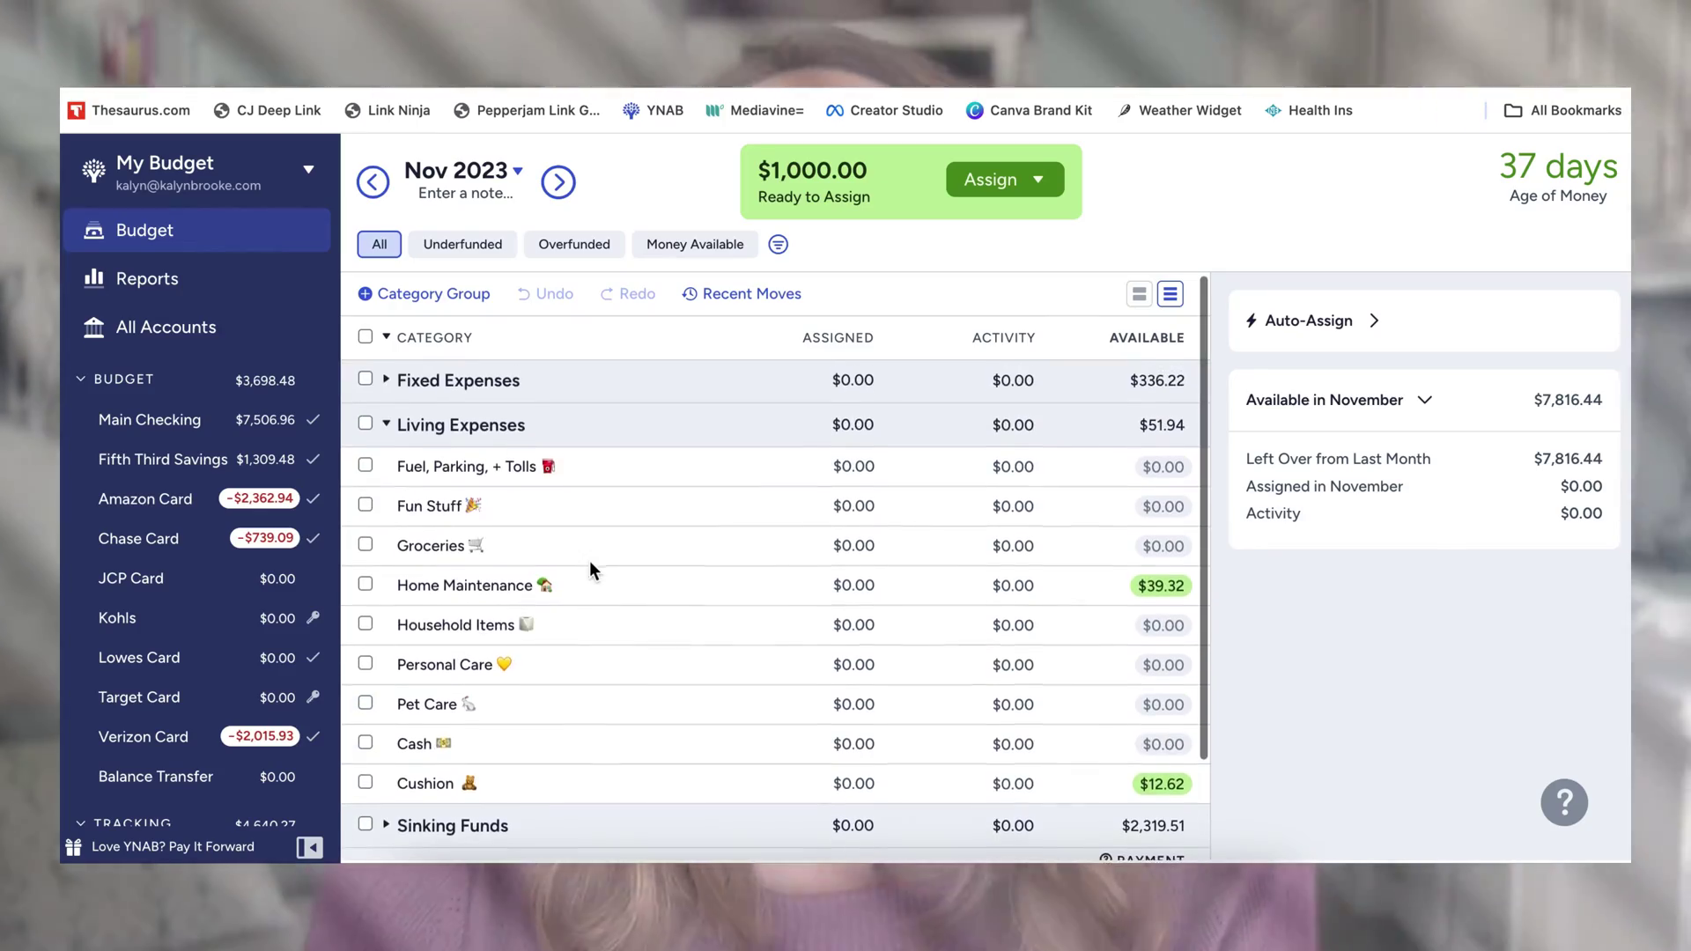
left_click(386, 825)
scroll(630, 695, "down", 3)
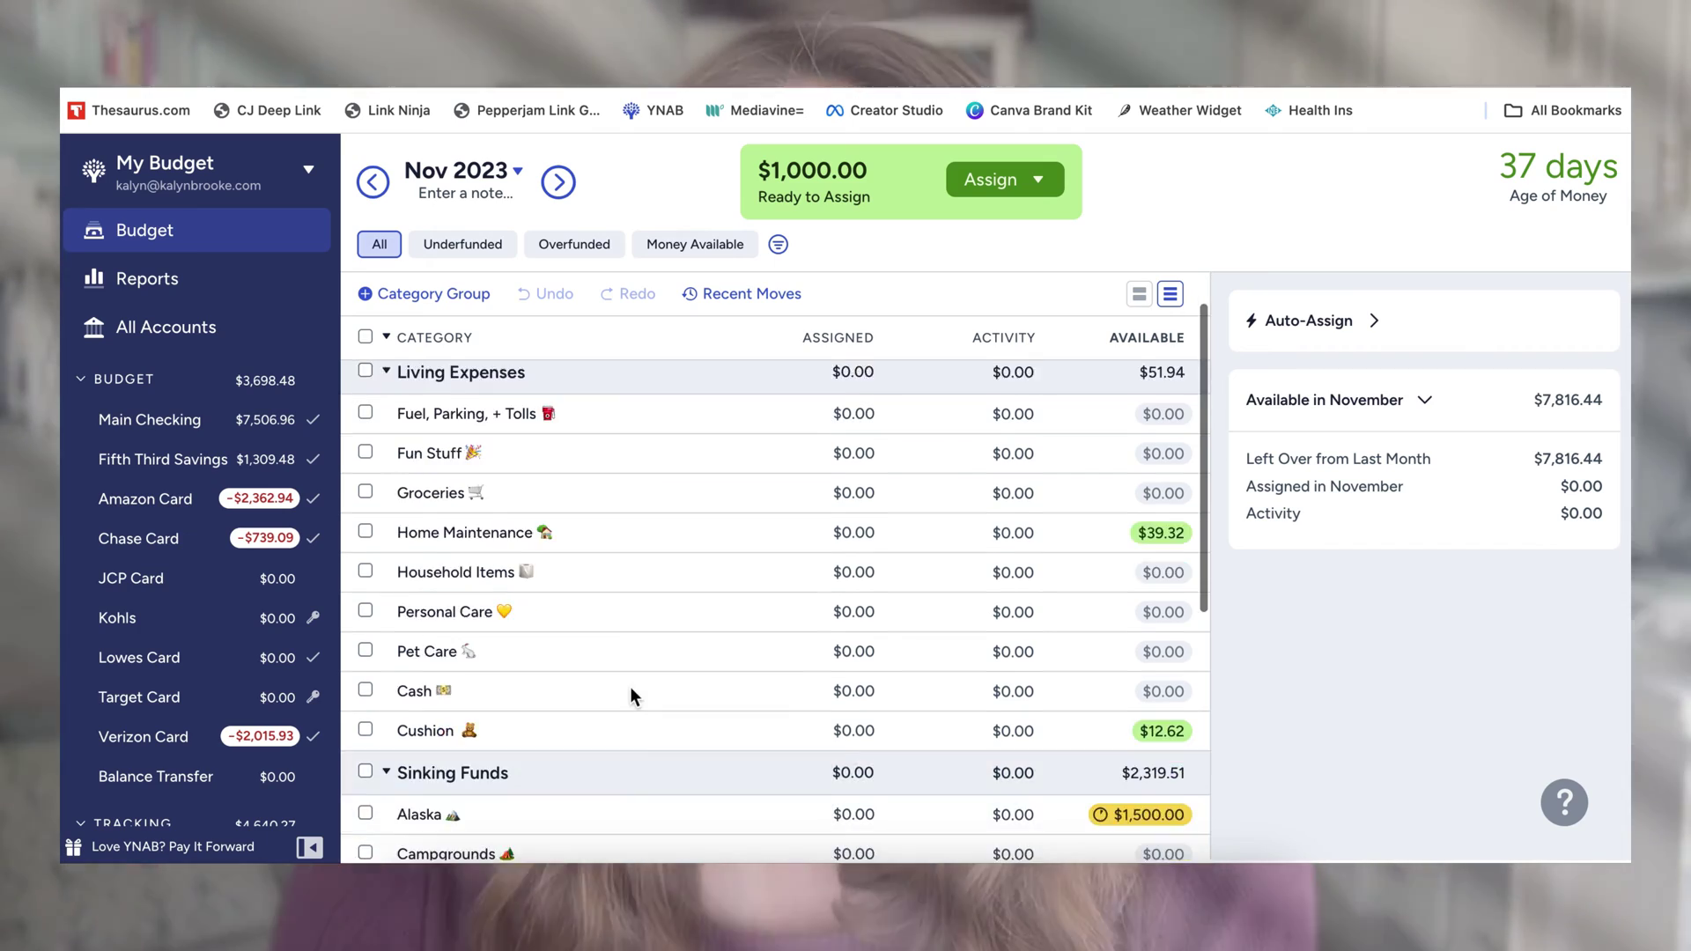
scroll(631, 695, "down", 5)
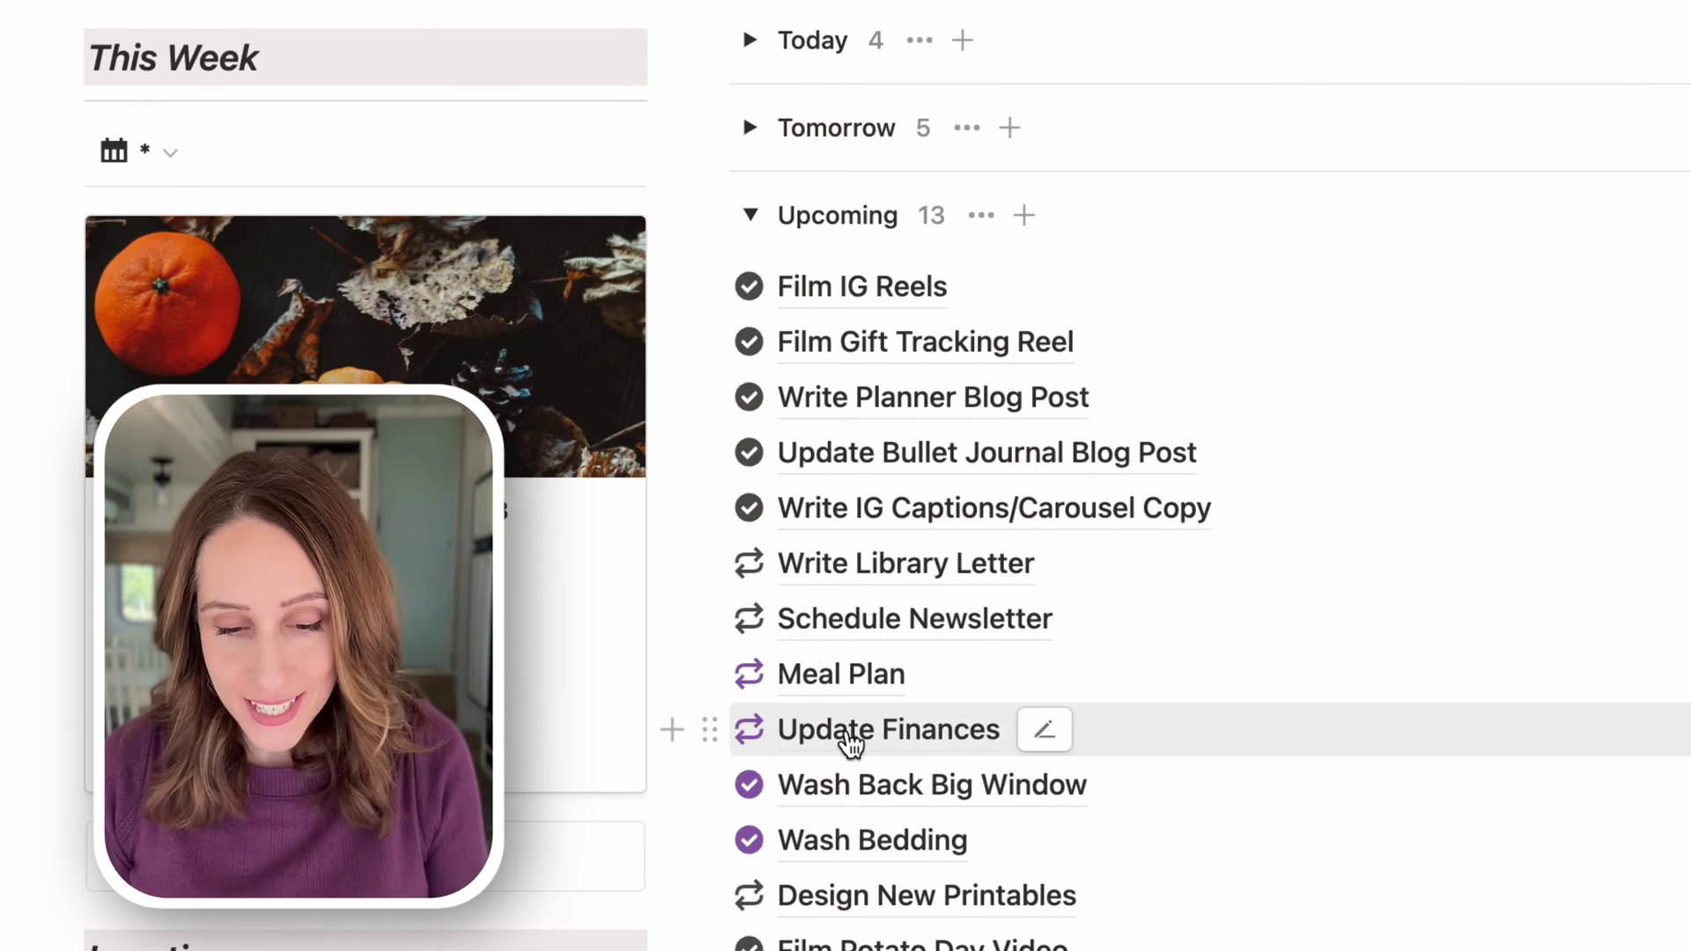
Step: Open the Update Finances task from the Upcoming list and set its due date to 11/03/2023
left_click(850, 742)
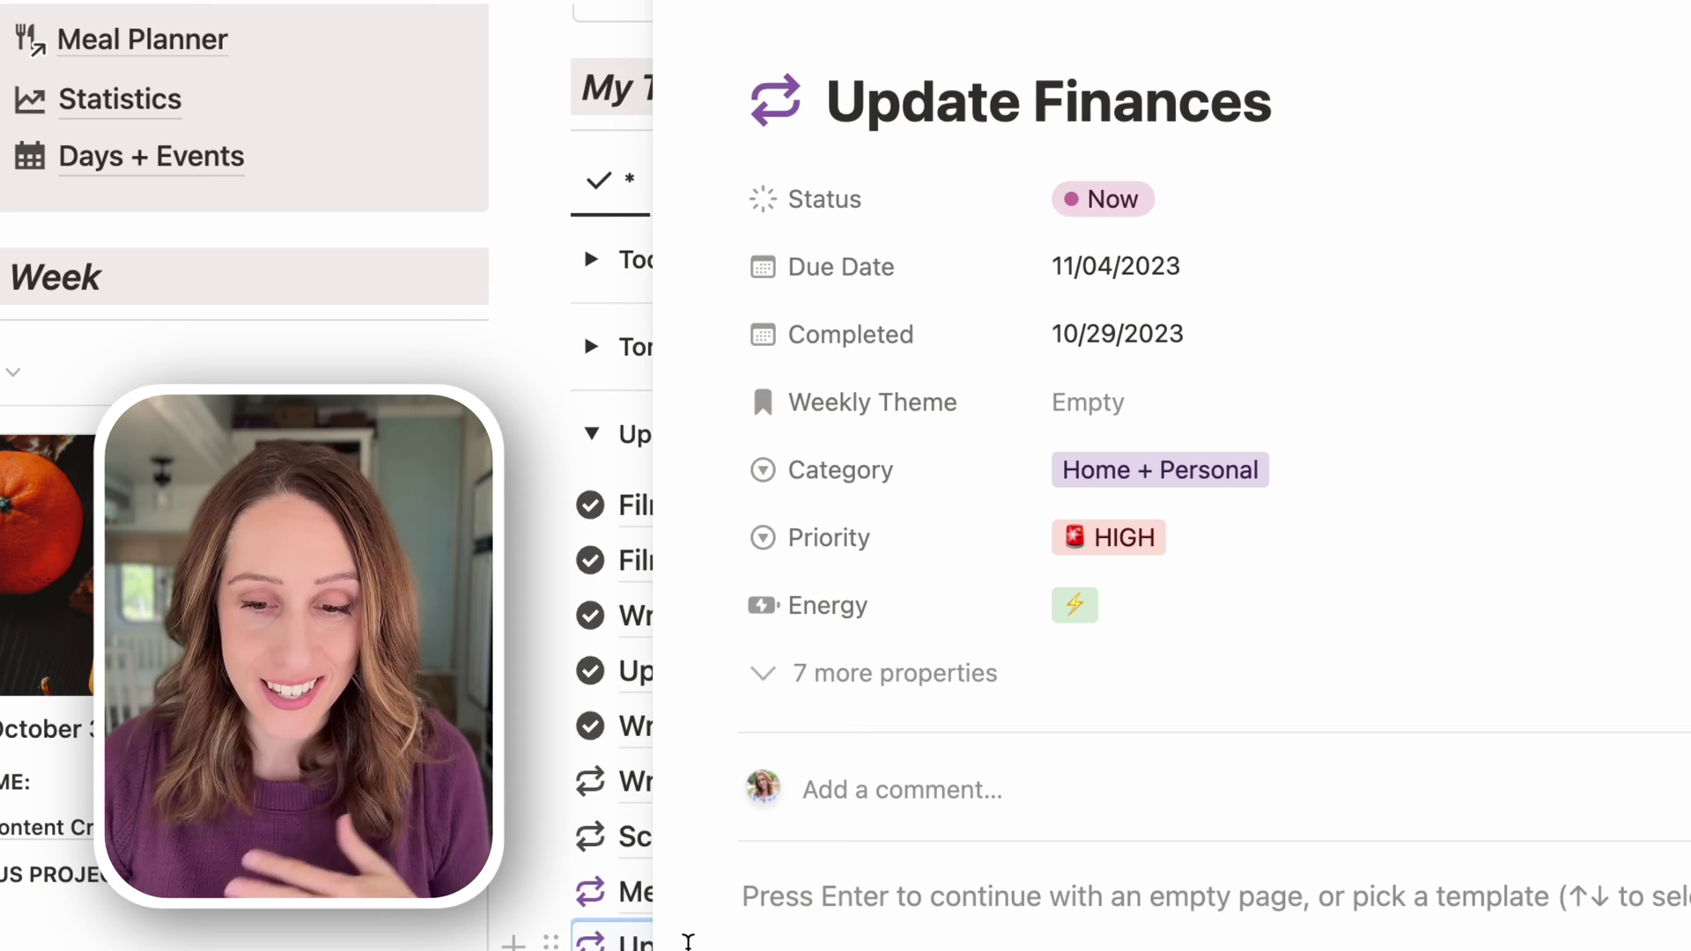
left_click(1207, 273)
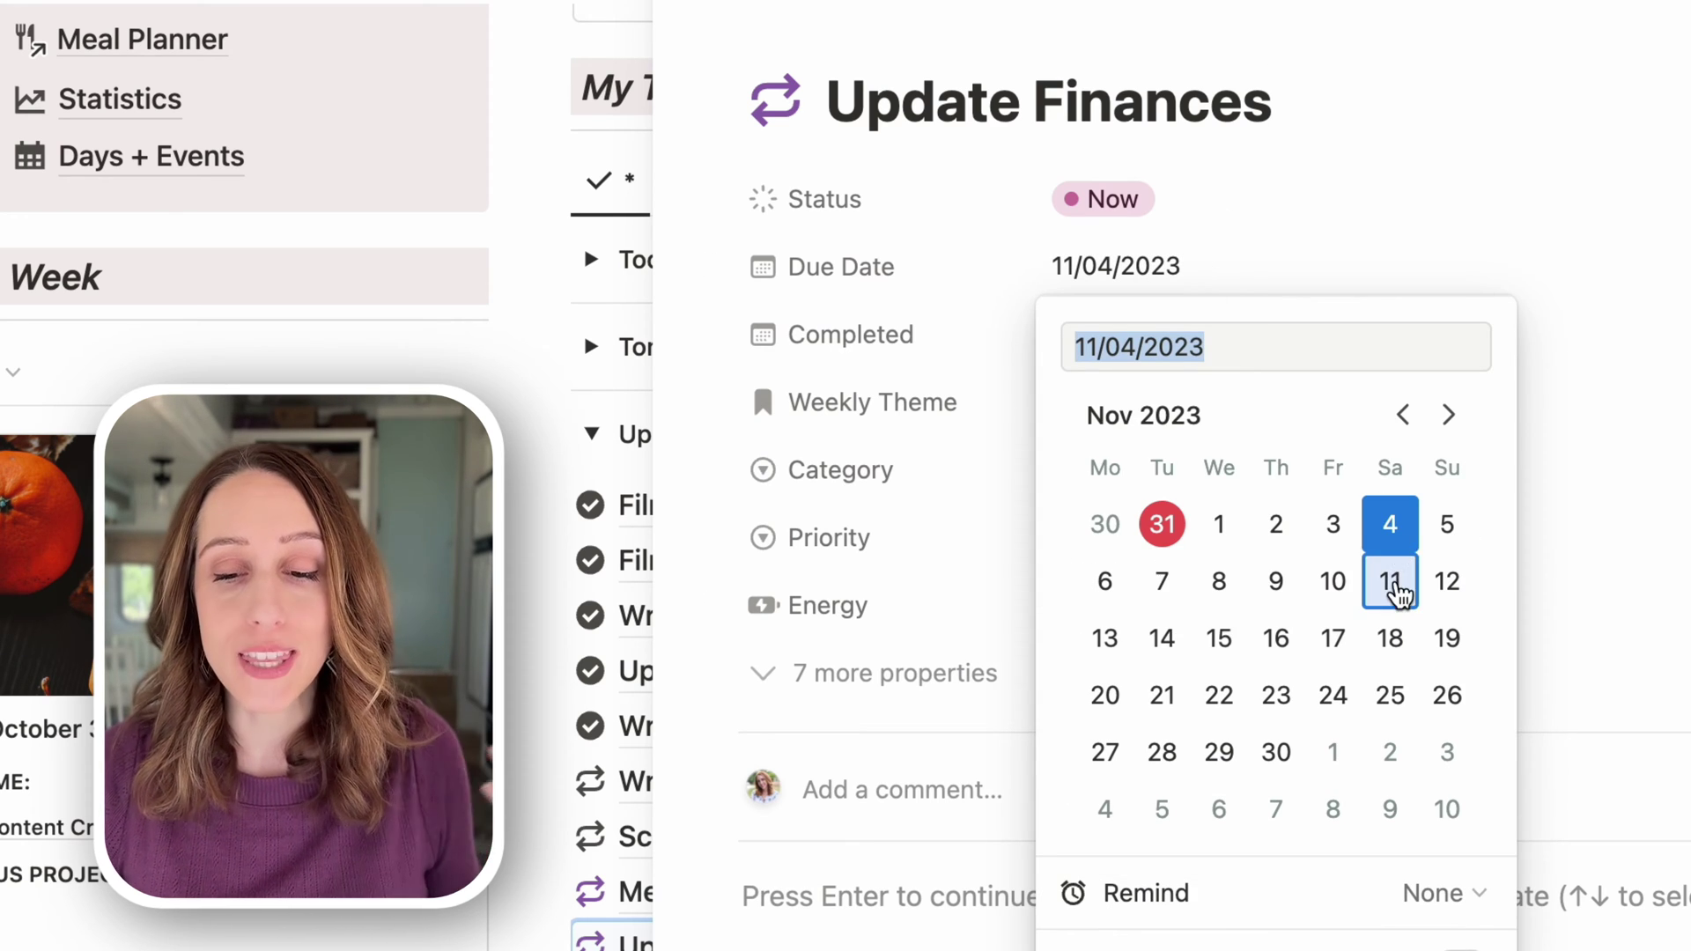
left_click(1513, 289)
left_click(1097, 281)
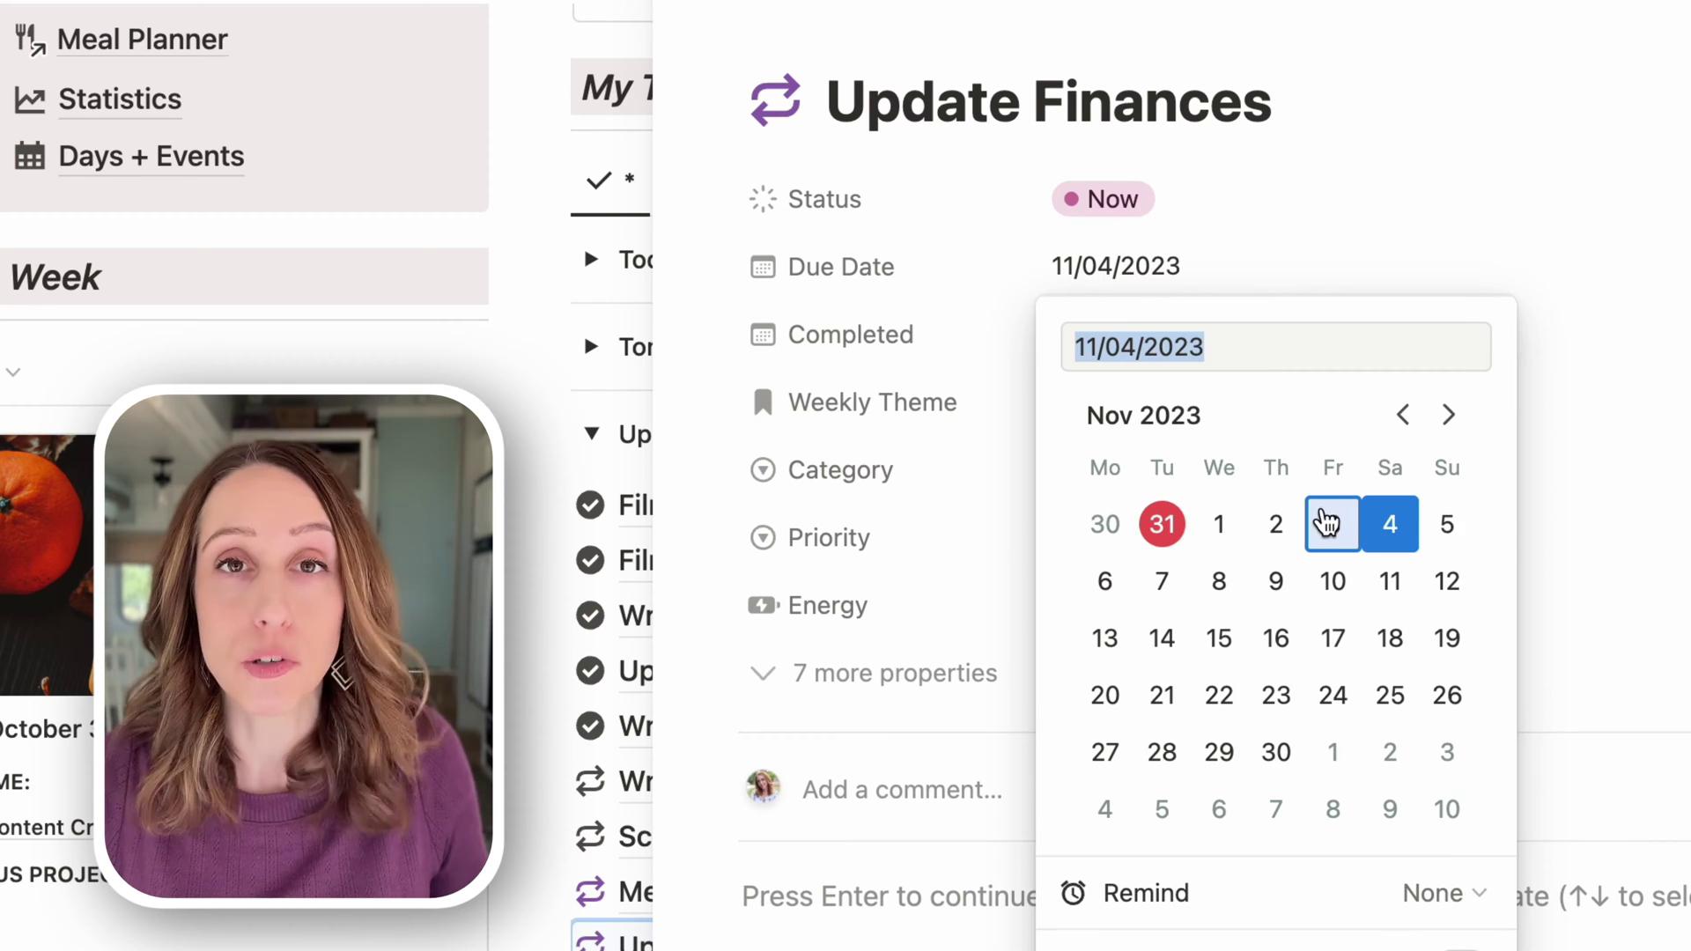
left_click(1330, 526)
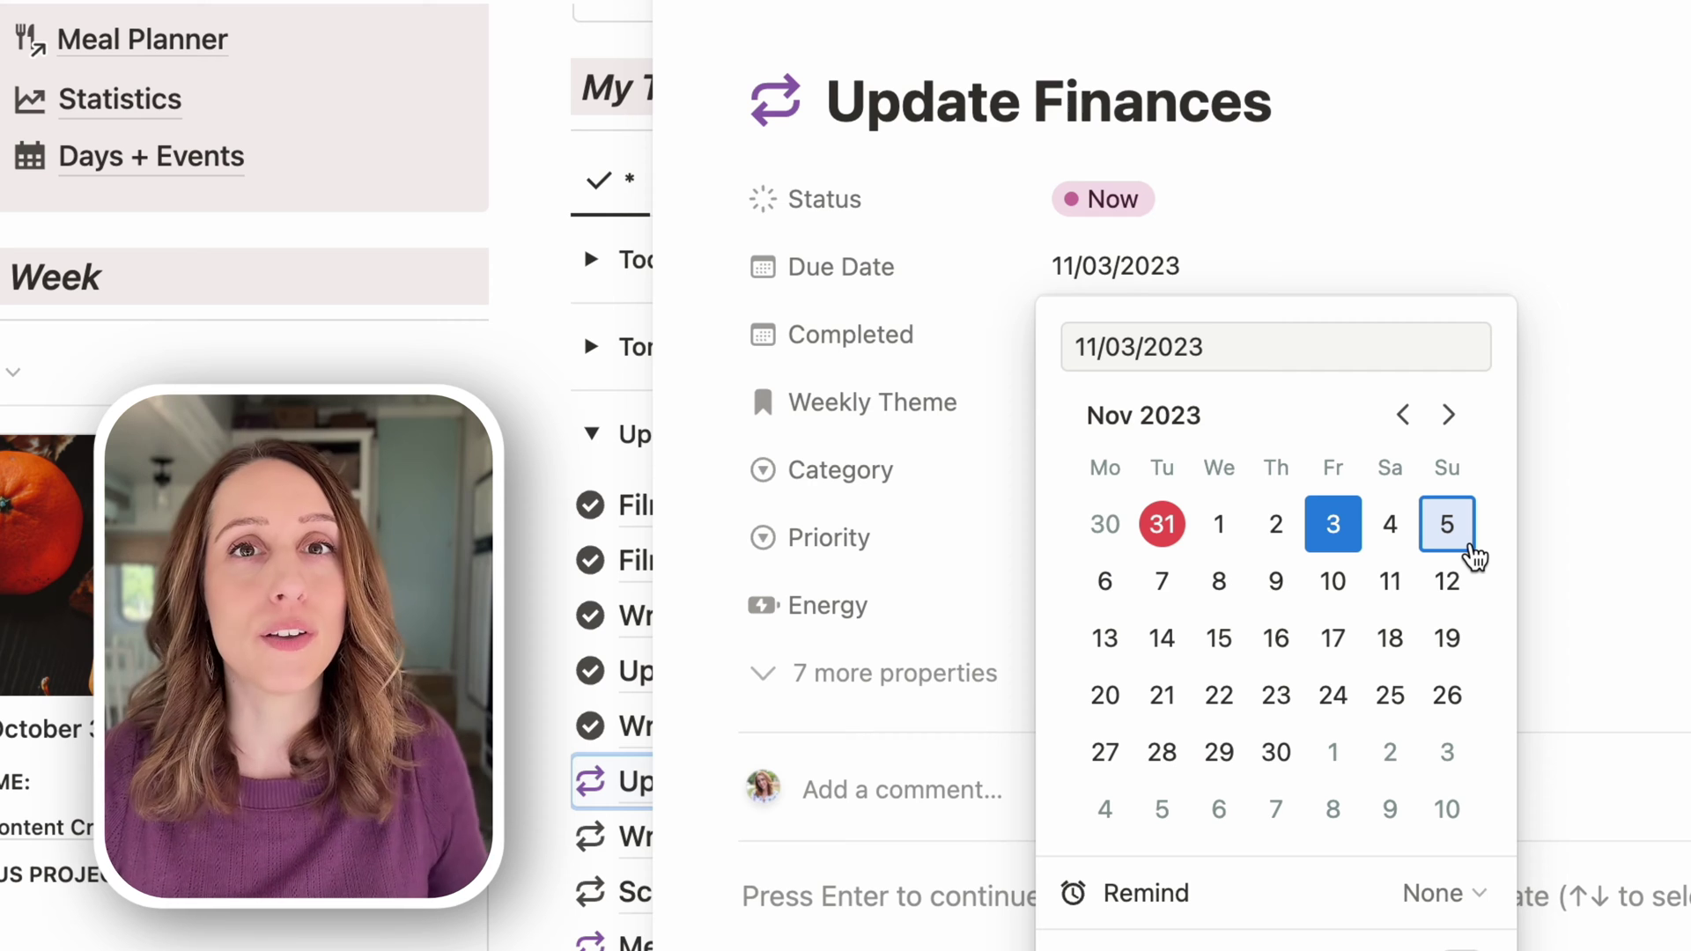
left_click(1576, 274)
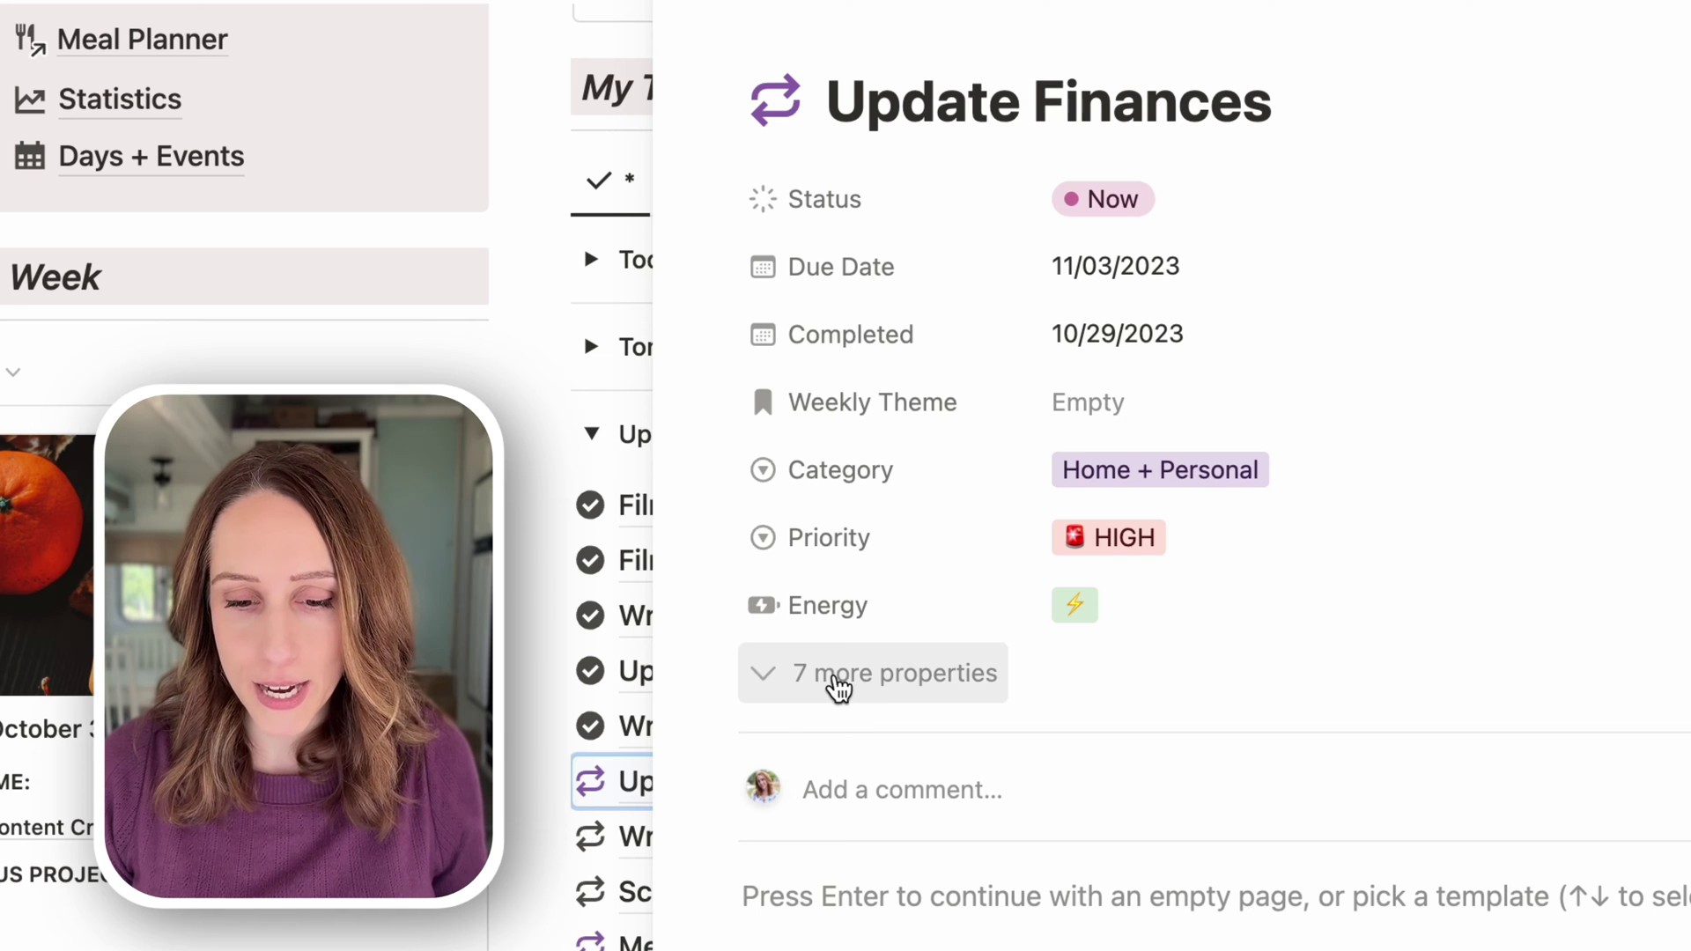
Step: Reveal the task's hidden properties and examine the frequency options of the Occurs property
left_click(838, 678)
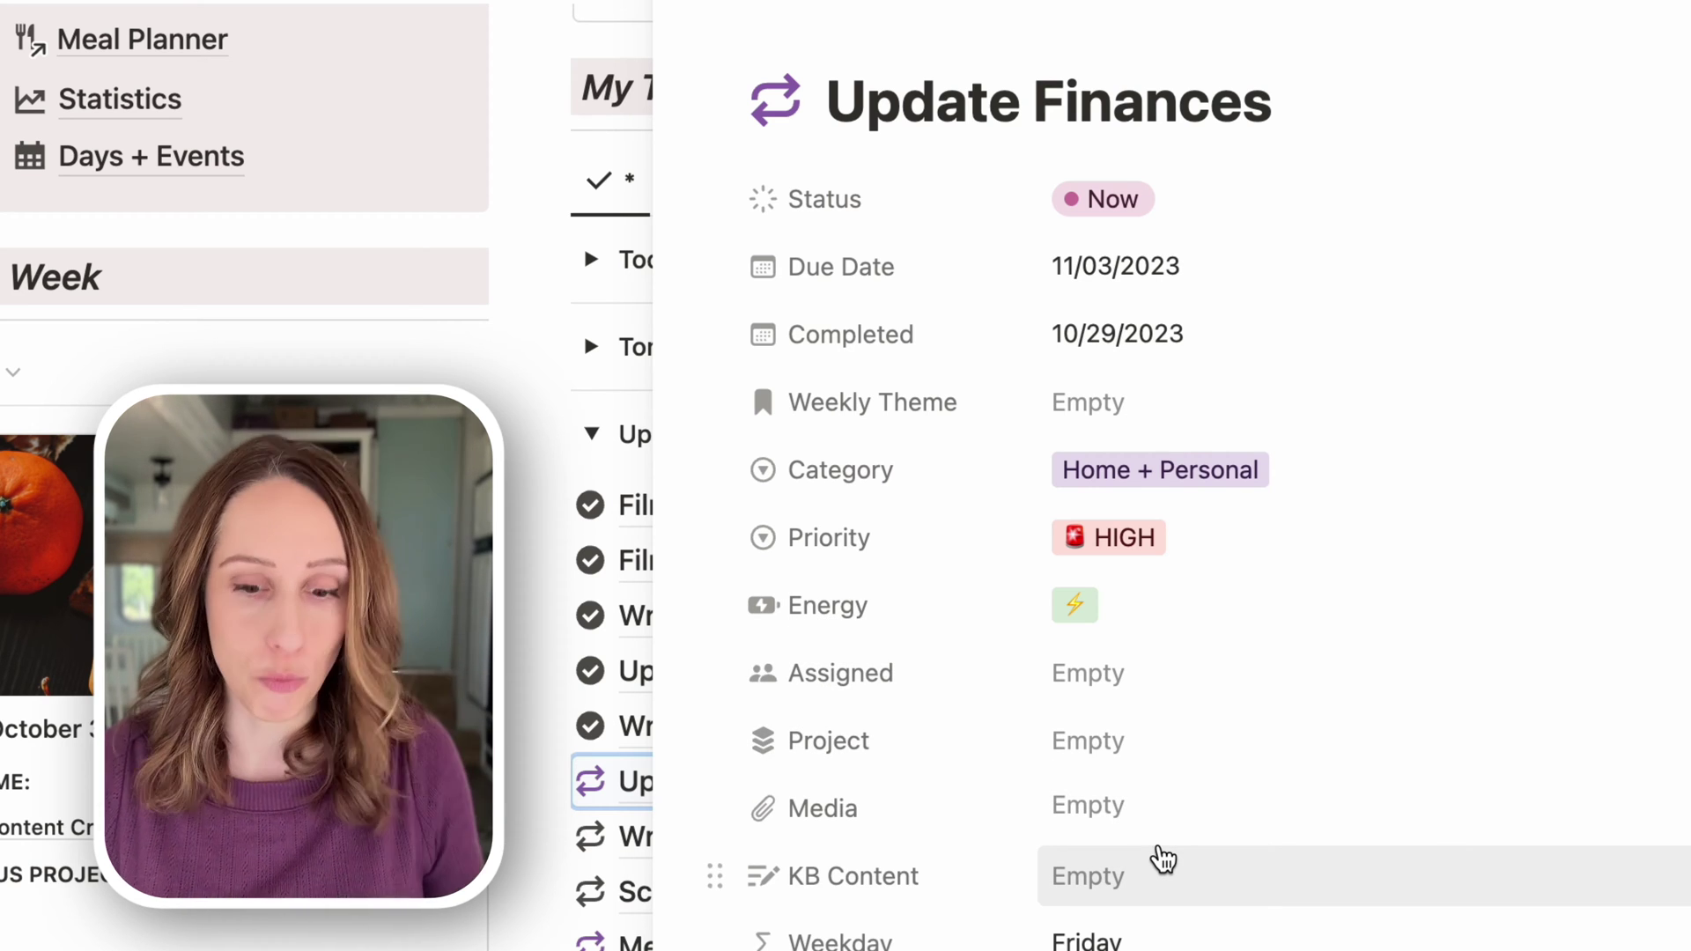
scroll(902, 661, "down", 5)
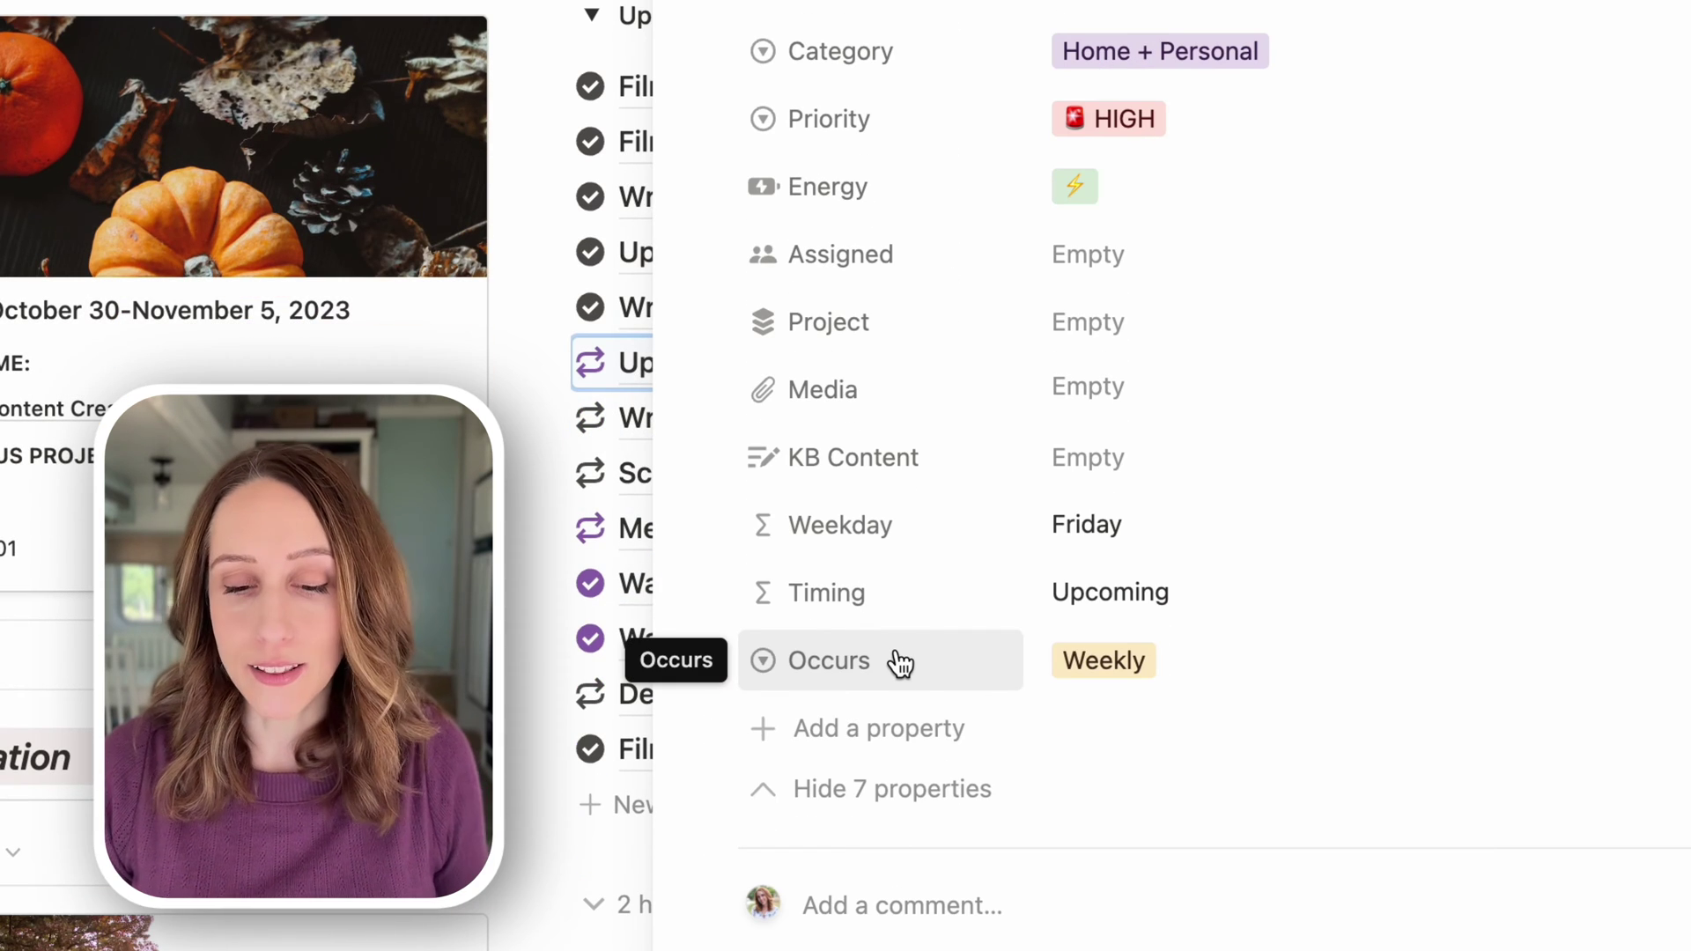
left_click(897, 656)
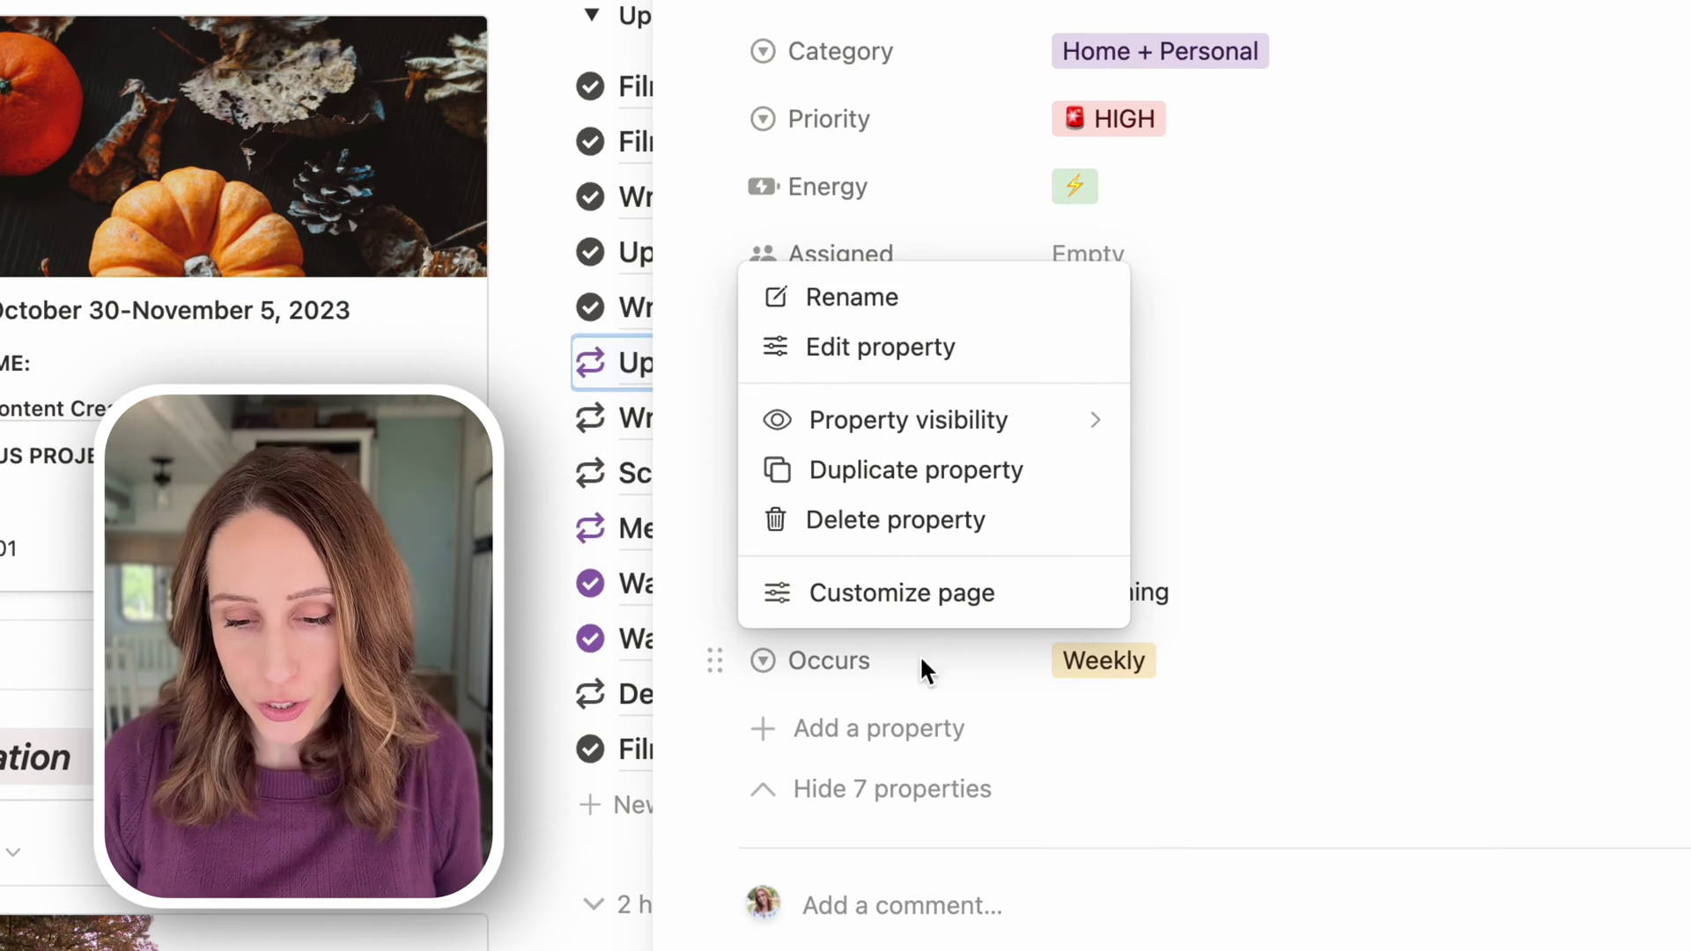
left_click(1252, 685)
left_click(1215, 672)
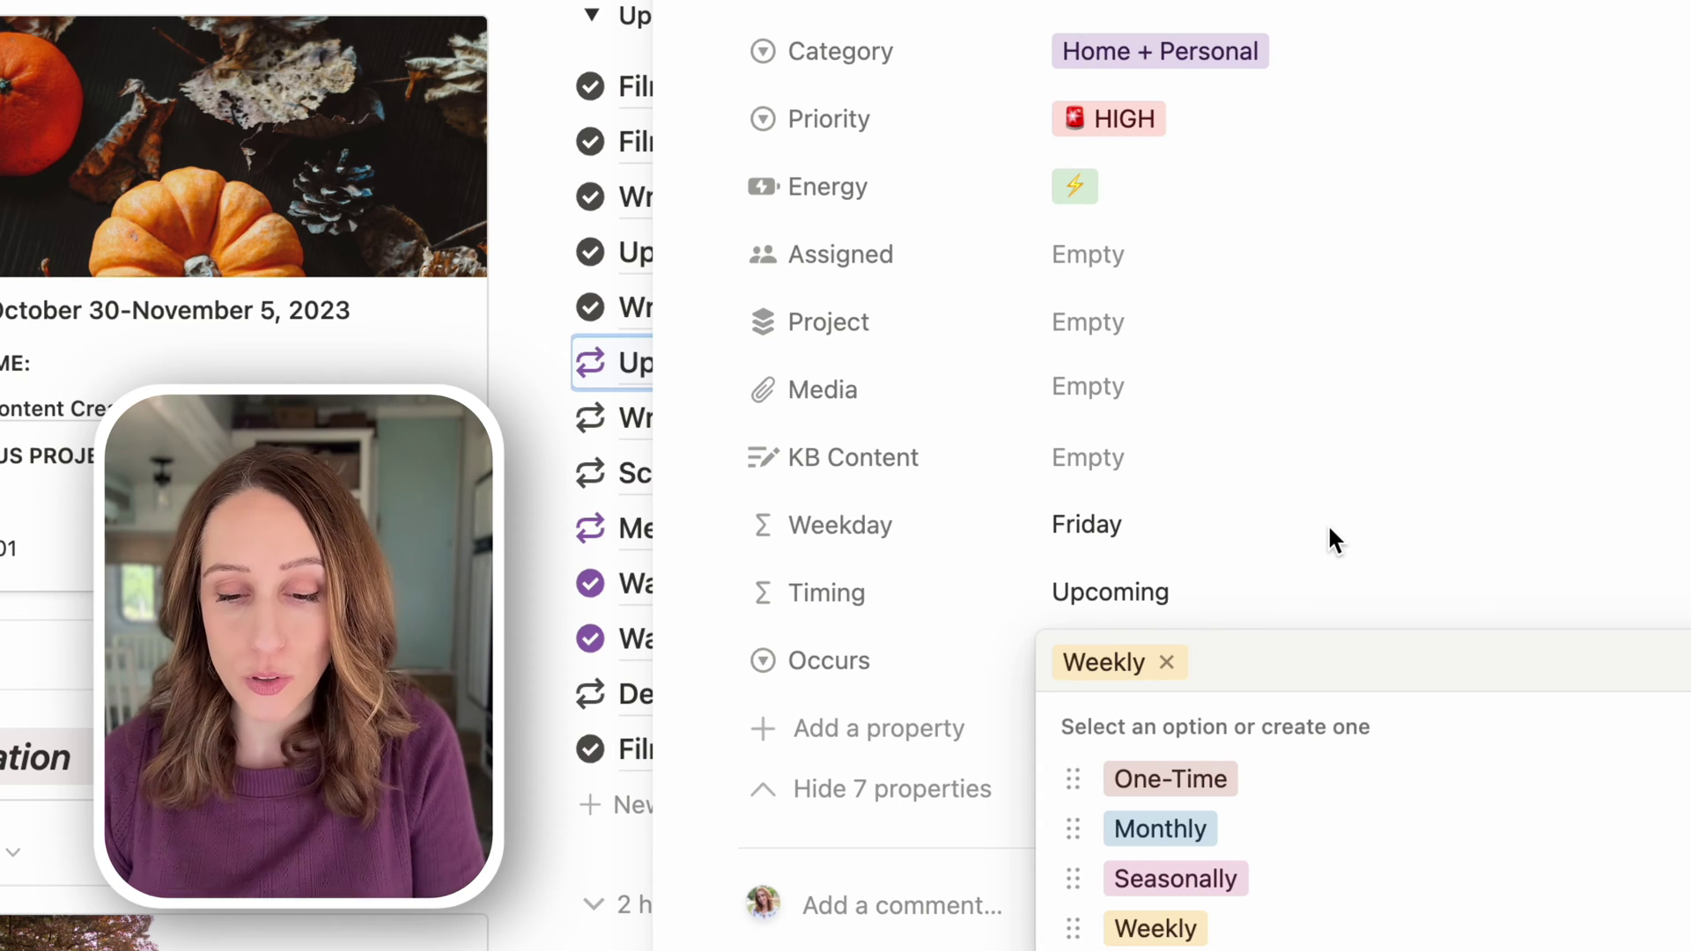
left_click(1519, 430)
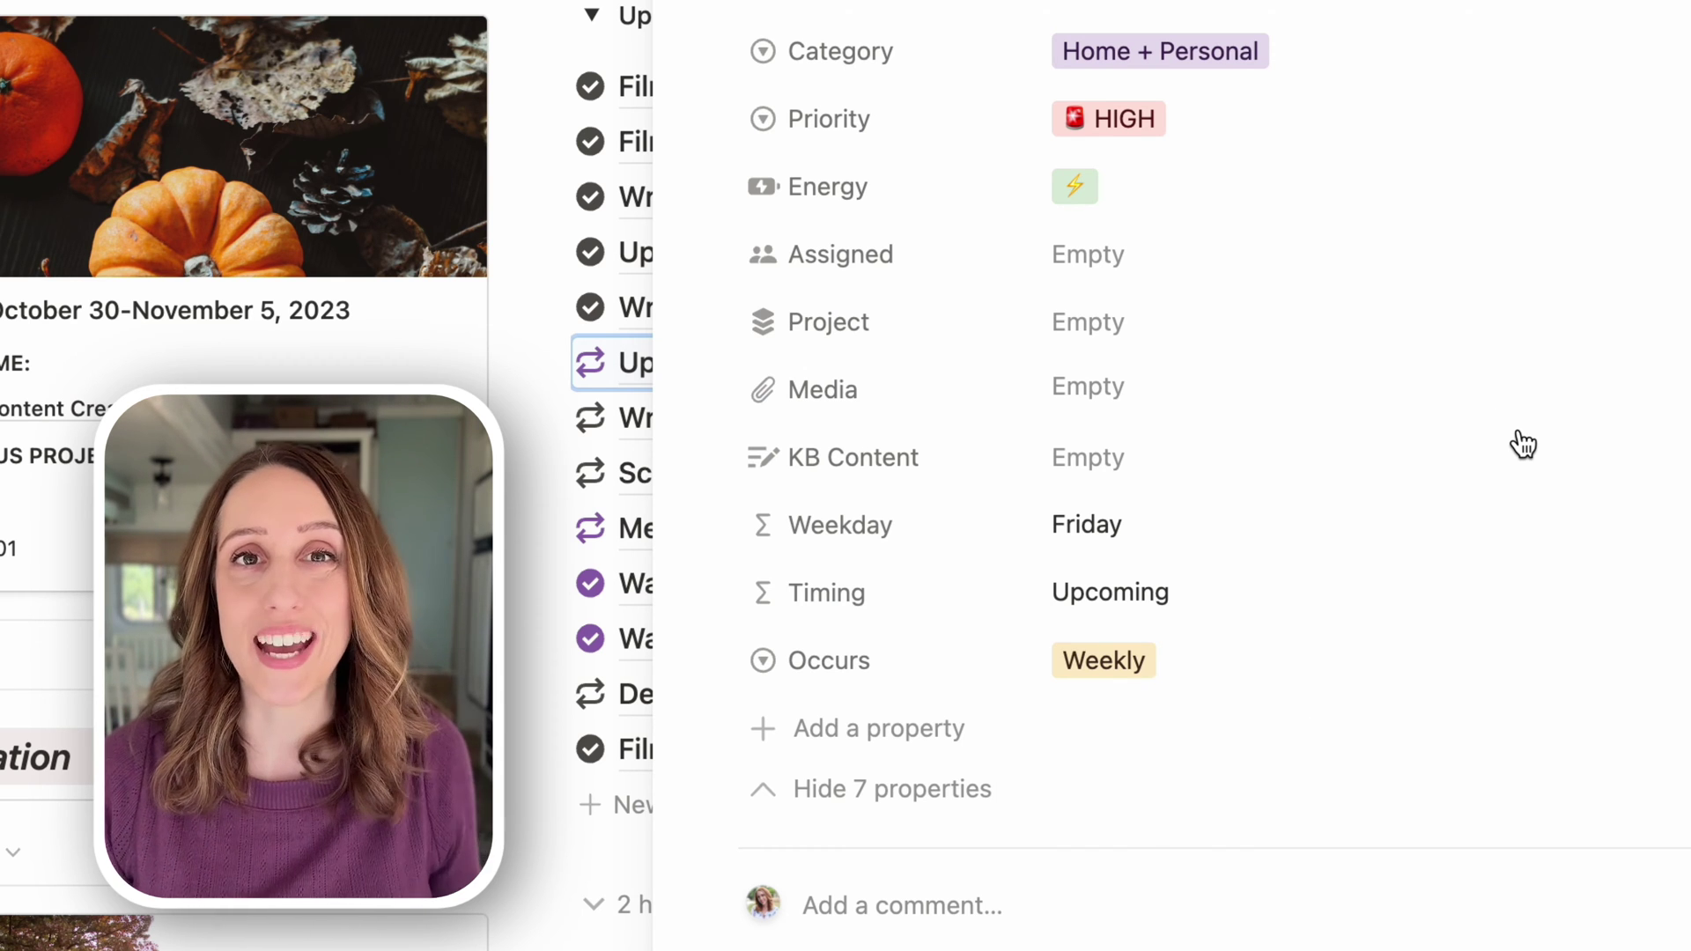
Step: Add a checkbox property named "Recurring?" to the Update Finances task and tick it
left_click(937, 728)
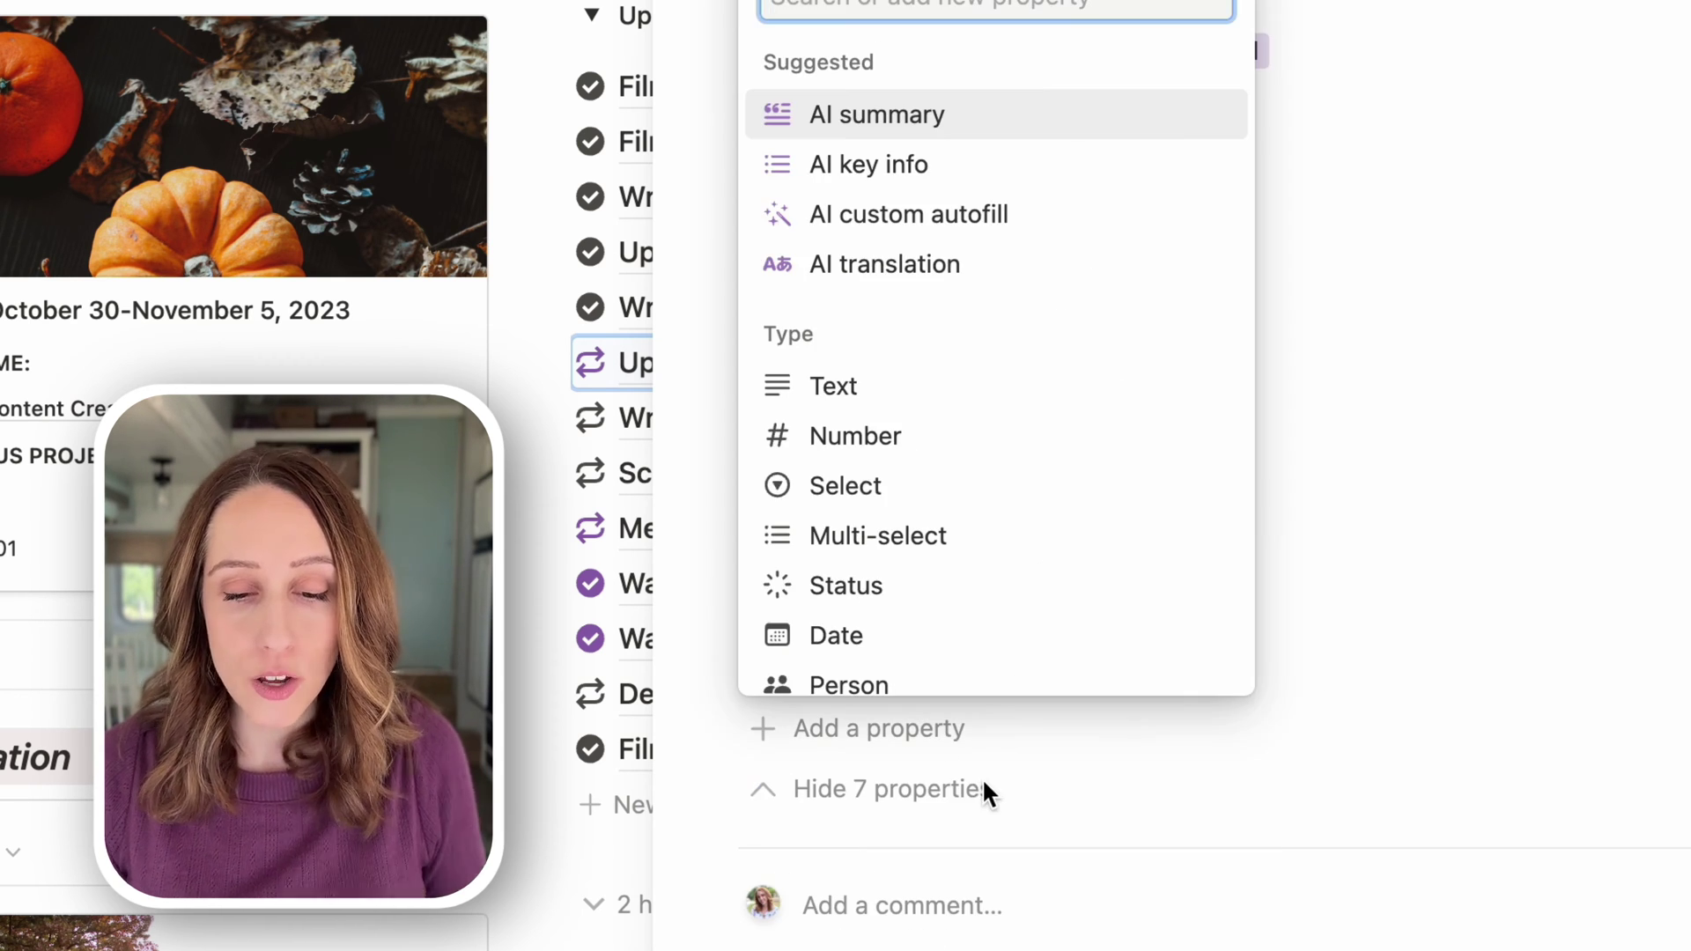
type("check")
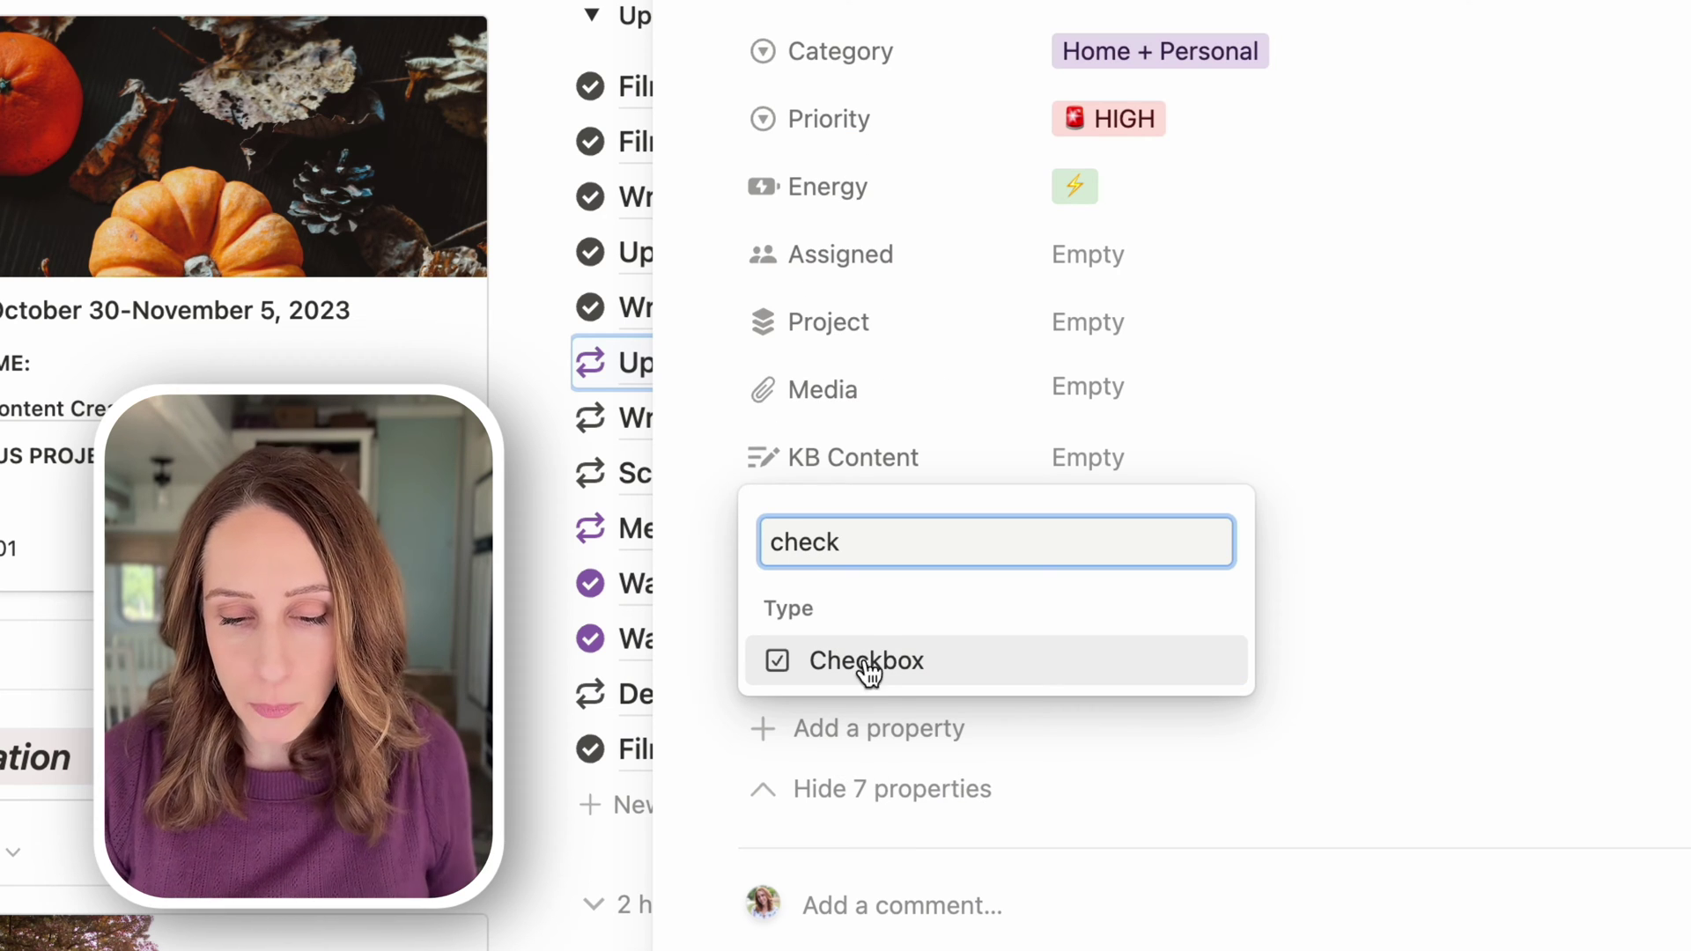
left_click(868, 668)
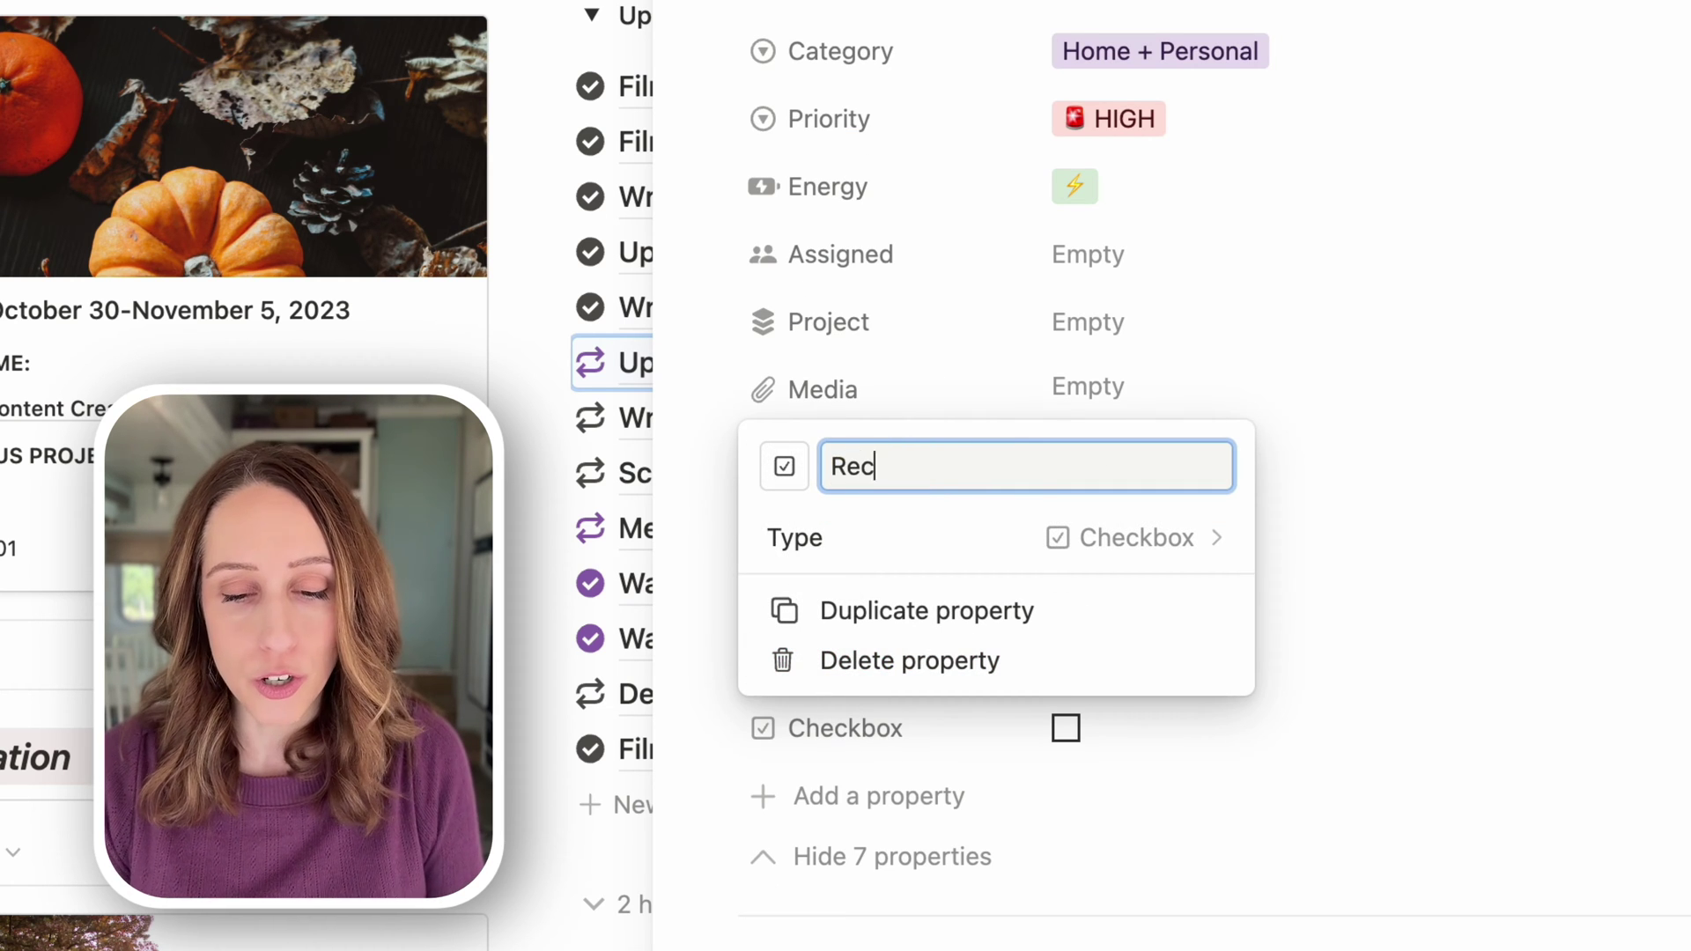
type("Recurring?")
key("Return")
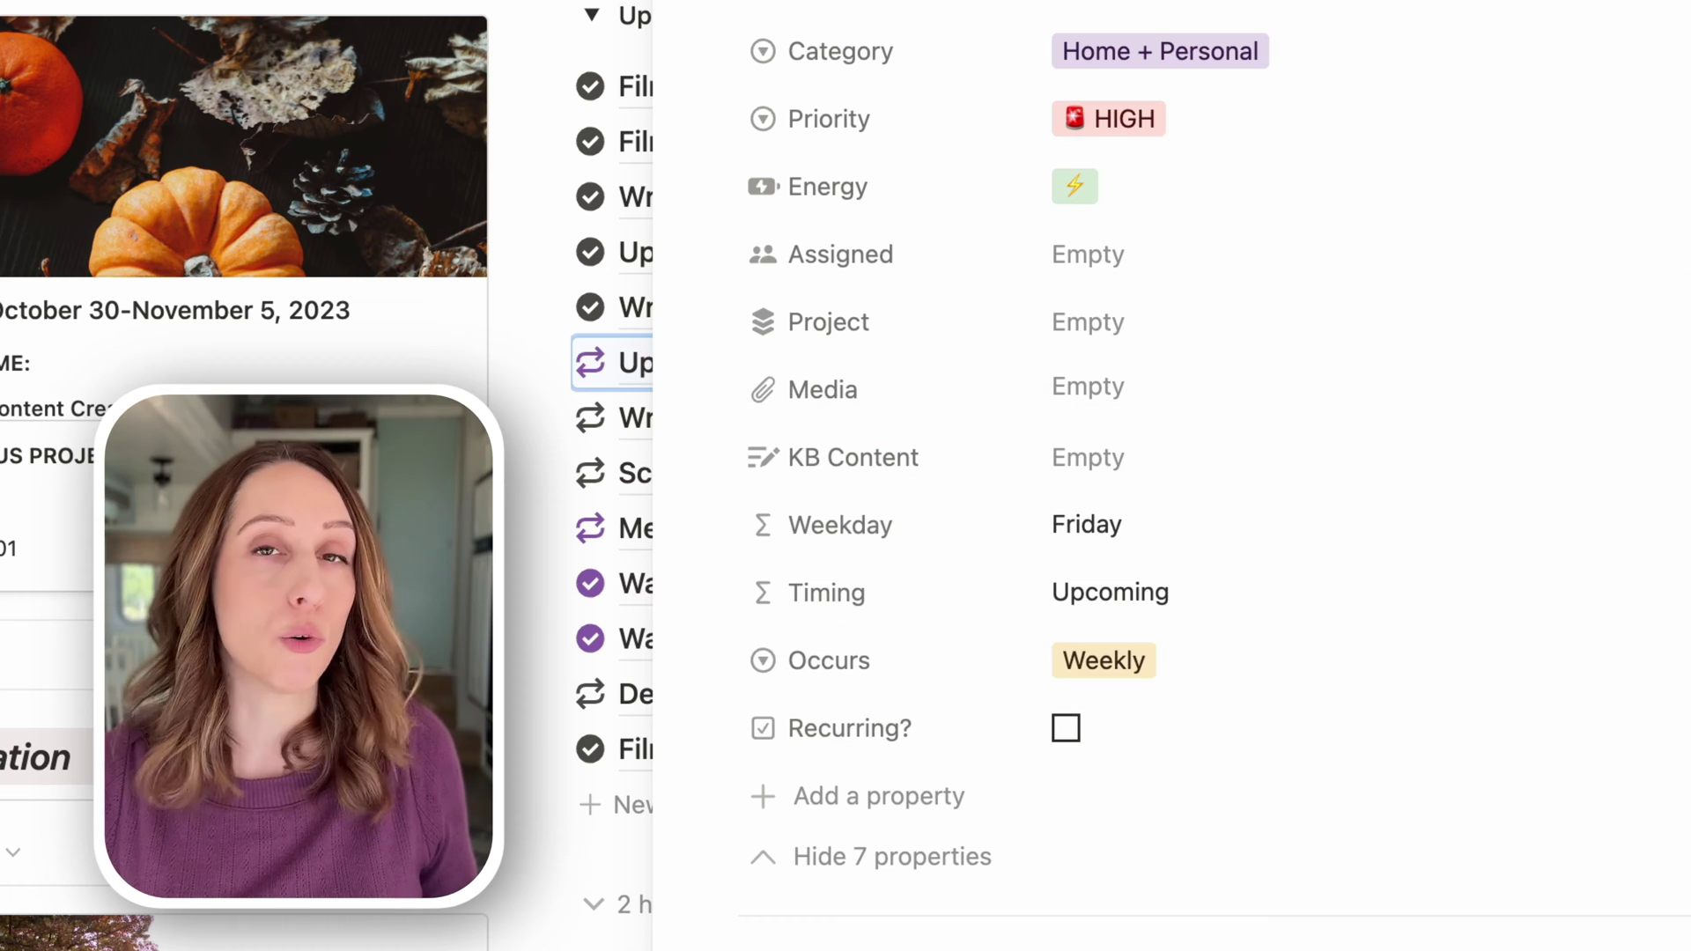
left_click(1066, 729)
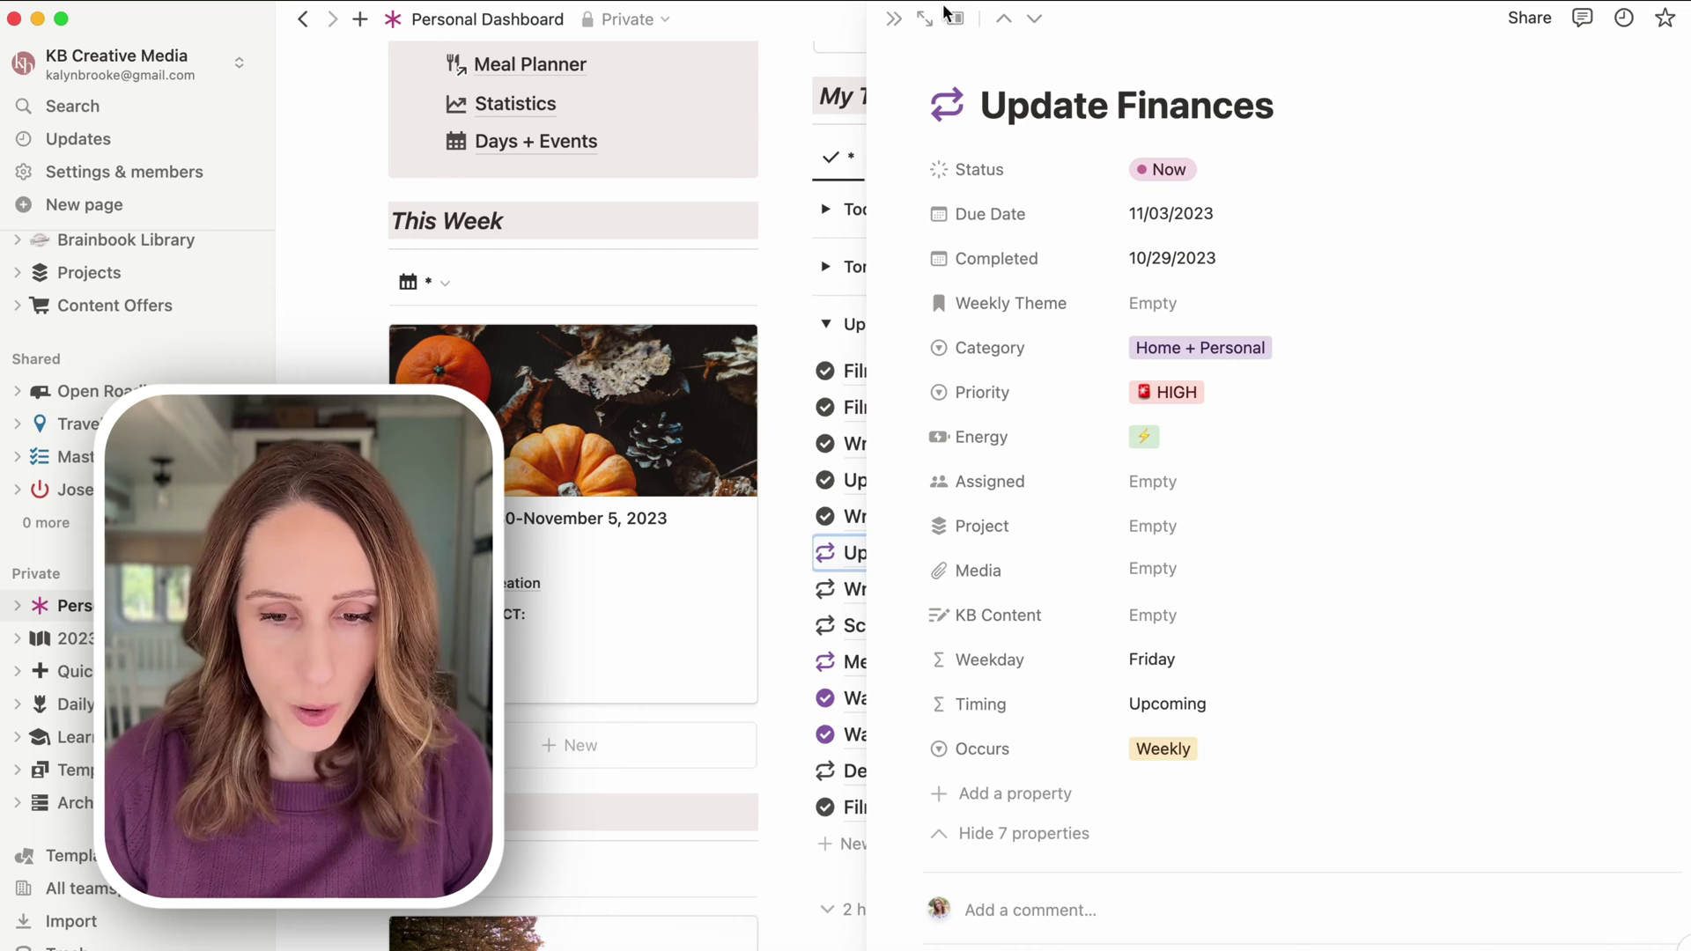
Step: Close the Update Finances task and open the Weekly Planning page from the dashboard's quick links
left_click(896, 21)
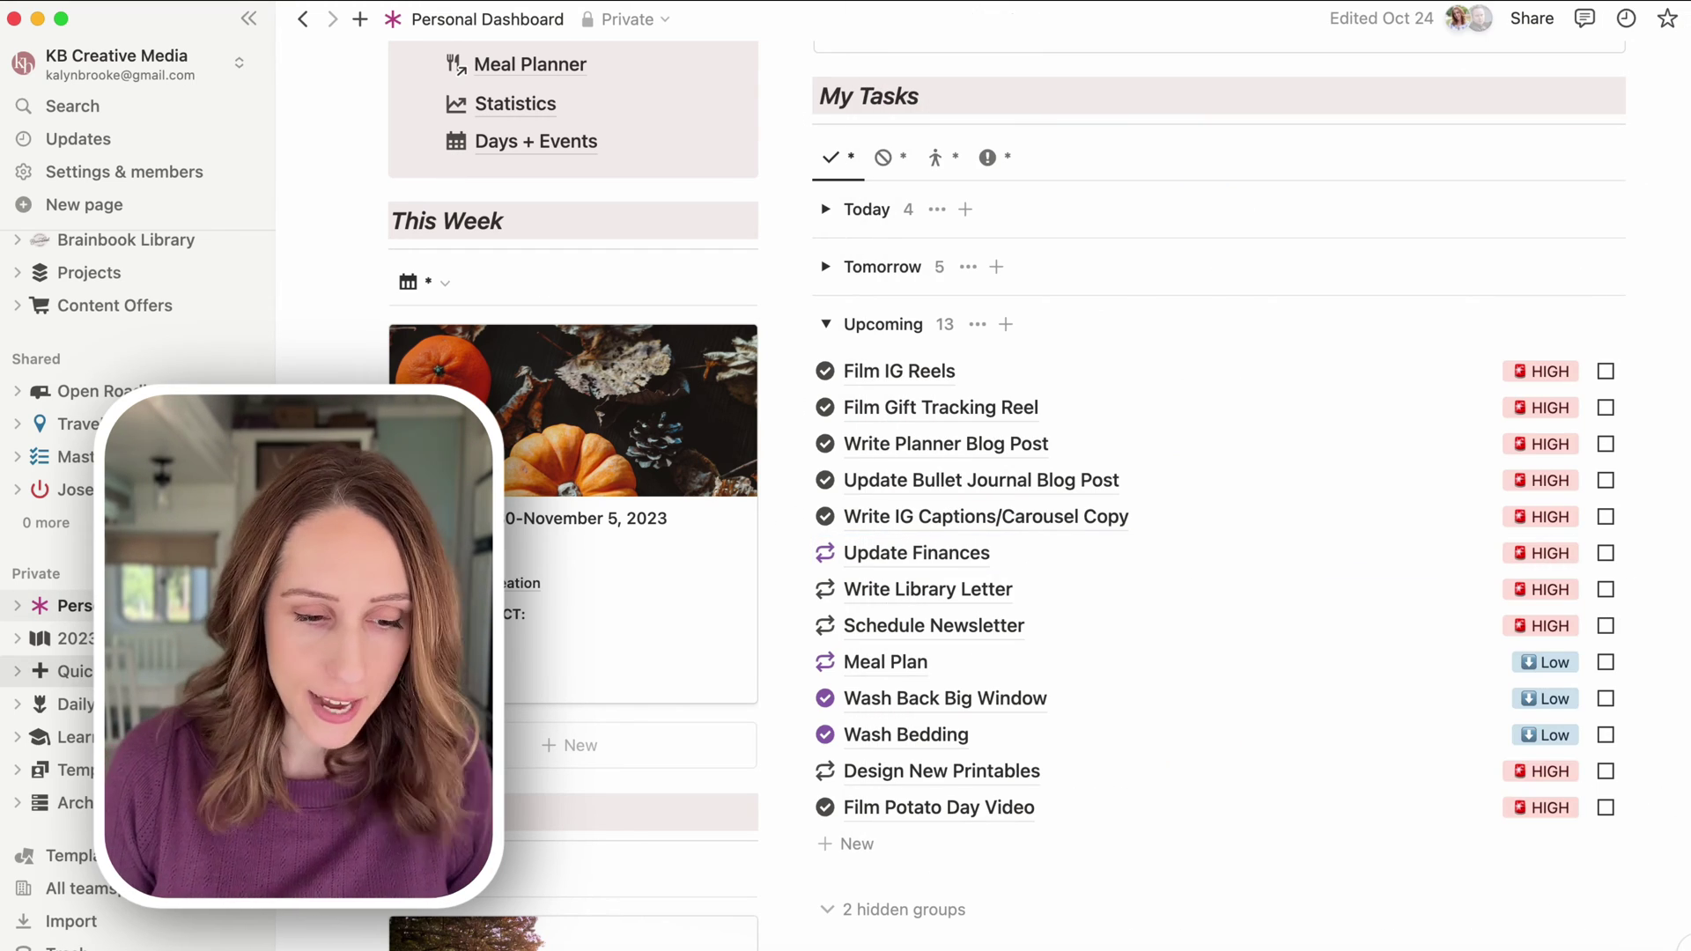
scroll(722, 310, "up", 10)
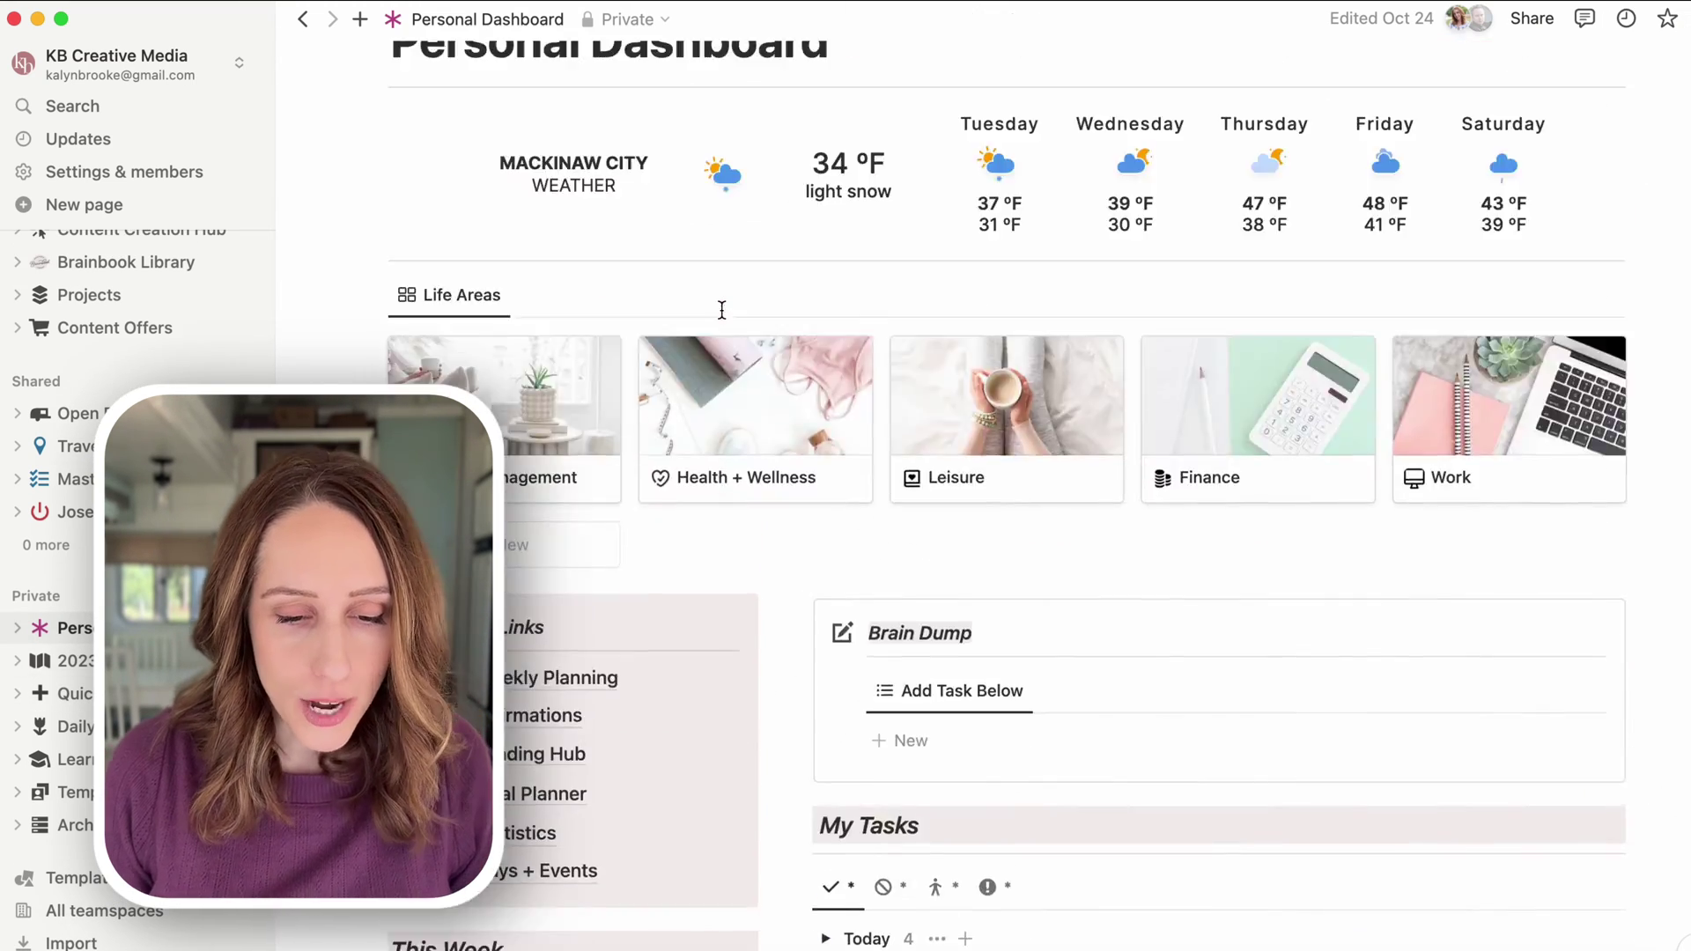
left_click(581, 676)
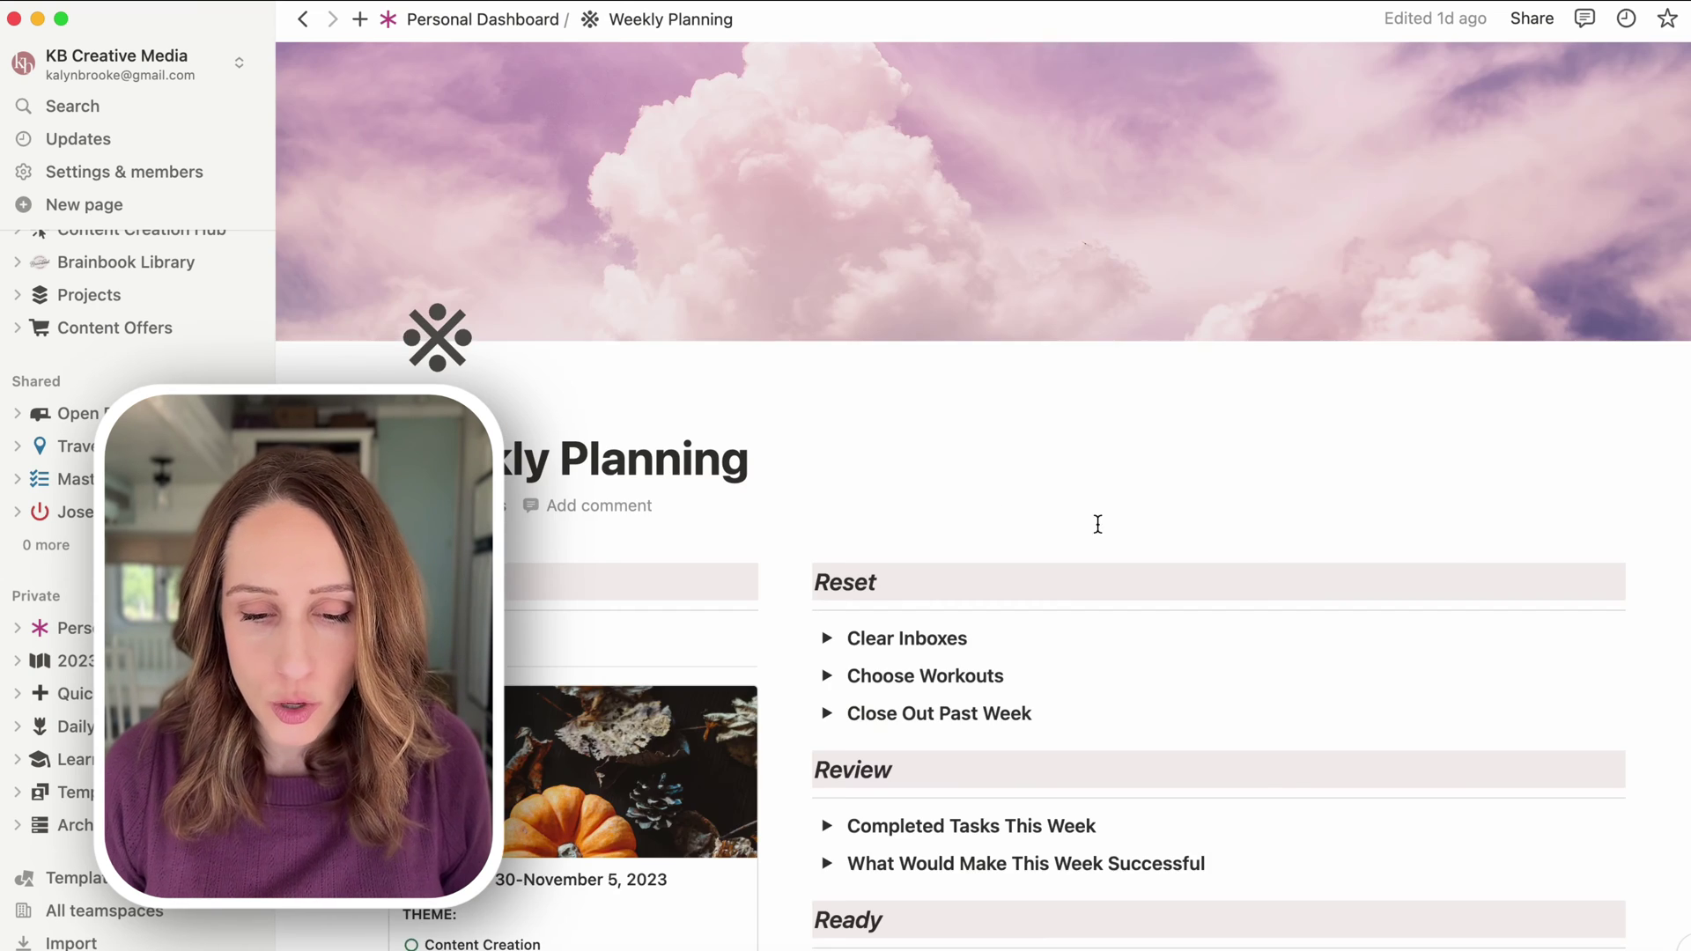
scroll(1108, 526, "down", 2)
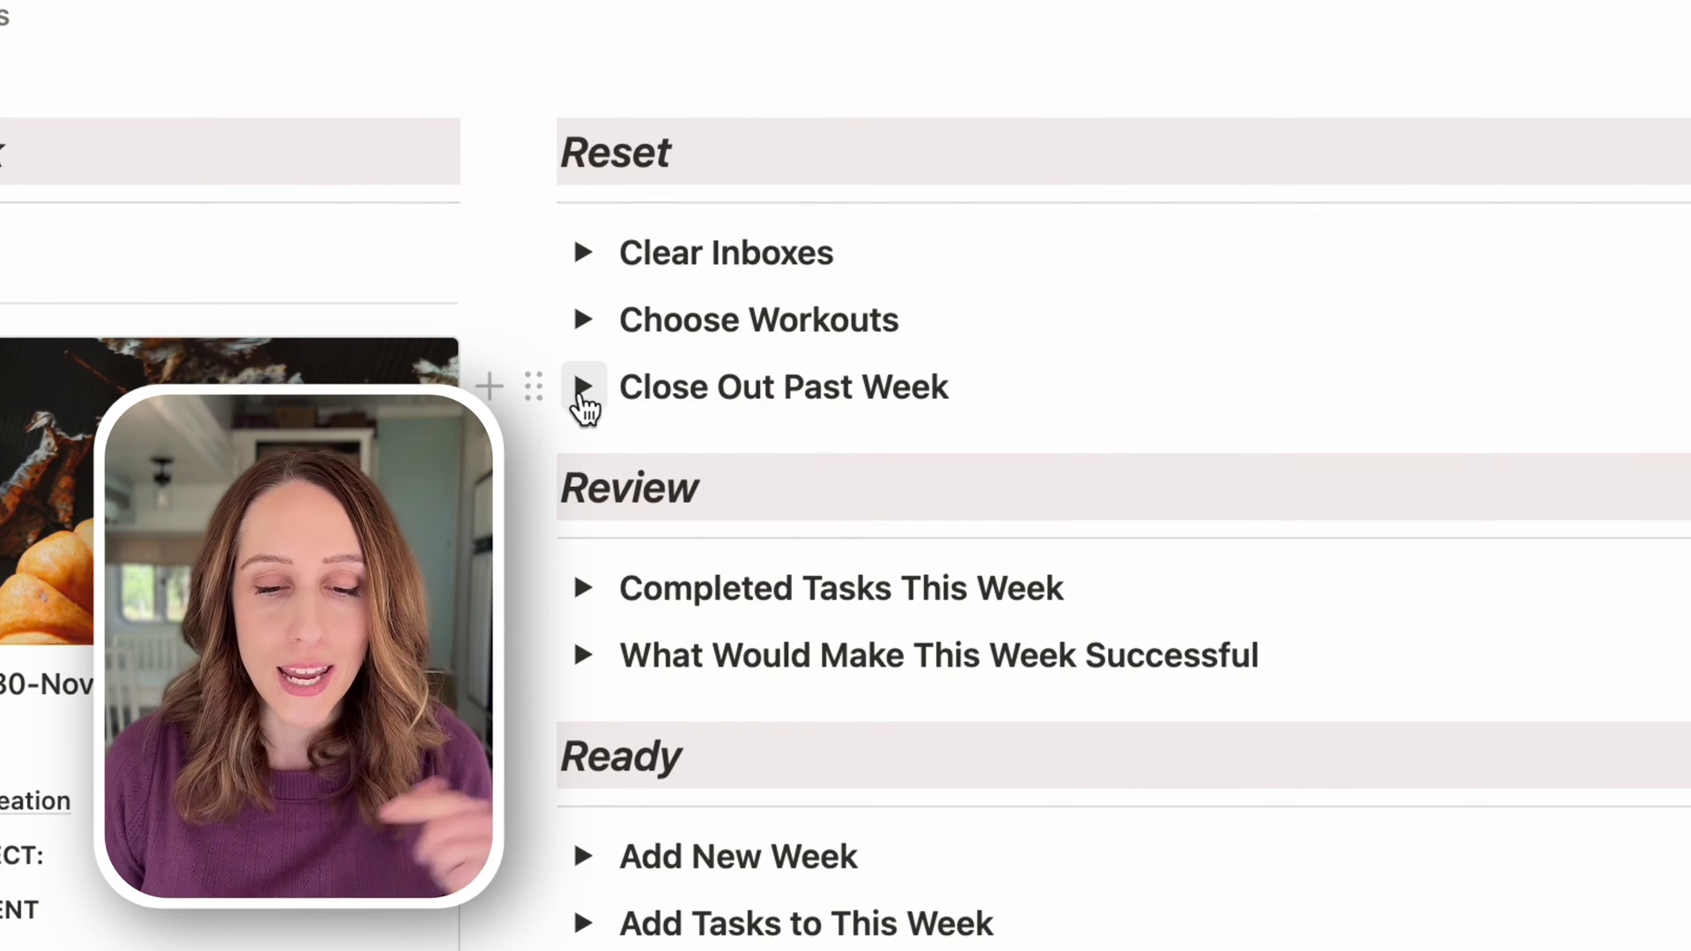
Step: Expand Close Out Past Week in the Reset section and its Update Recurring Tasks toggle
left_click(583, 388)
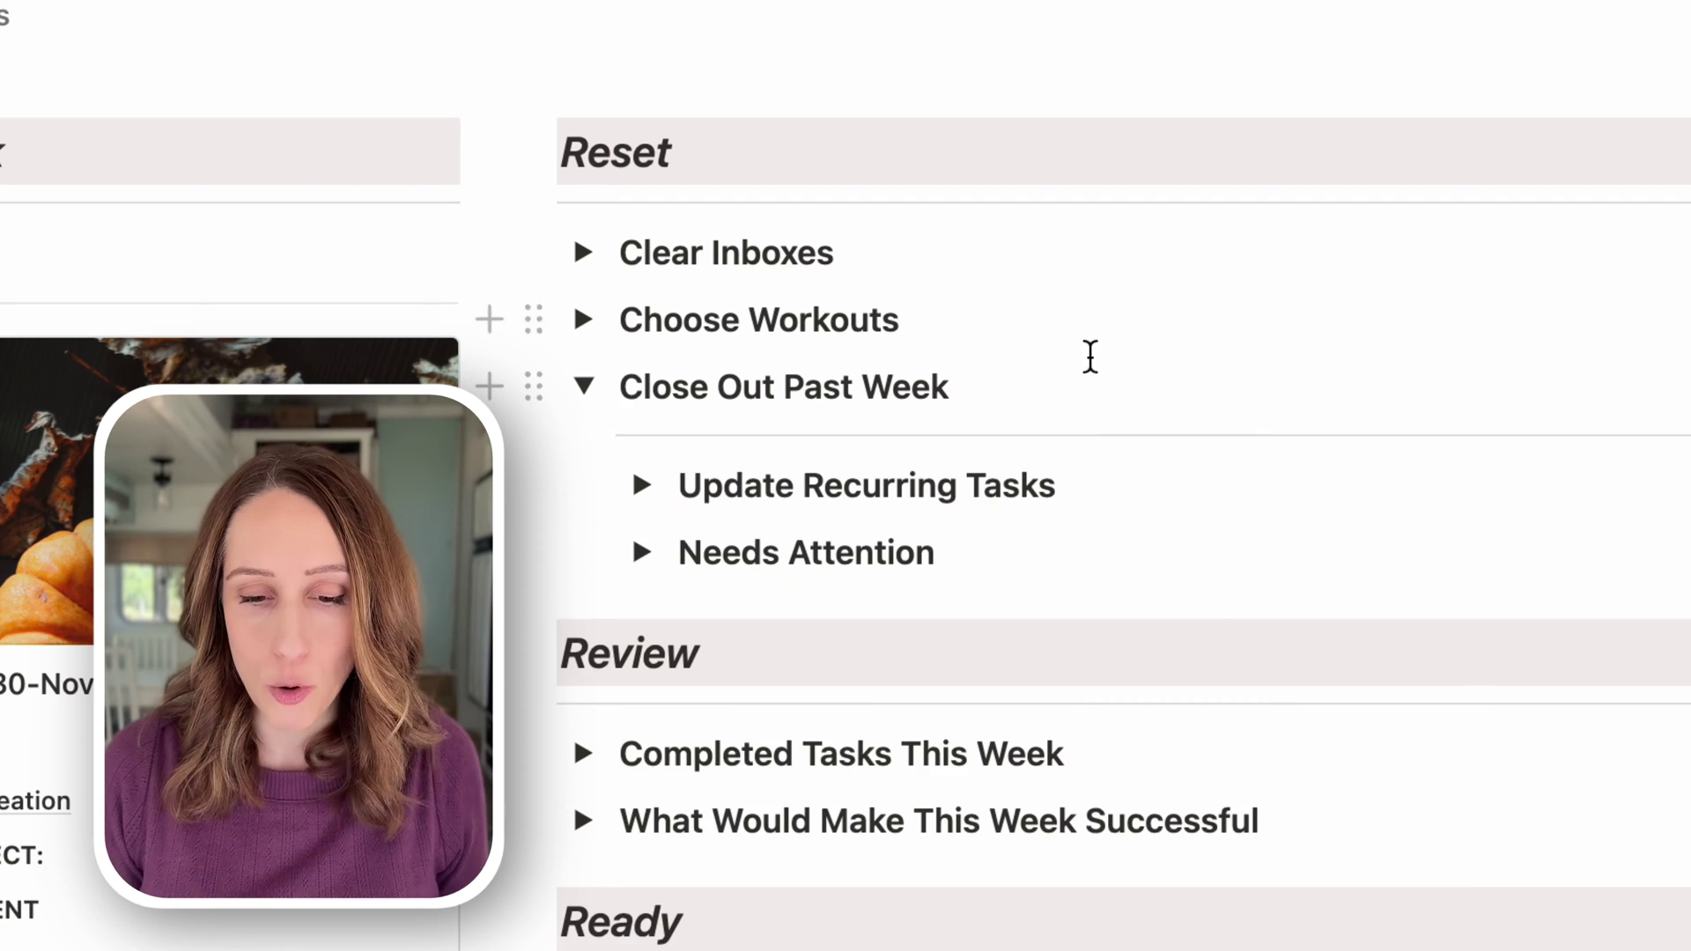
scroll(1092, 358, "down", 4)
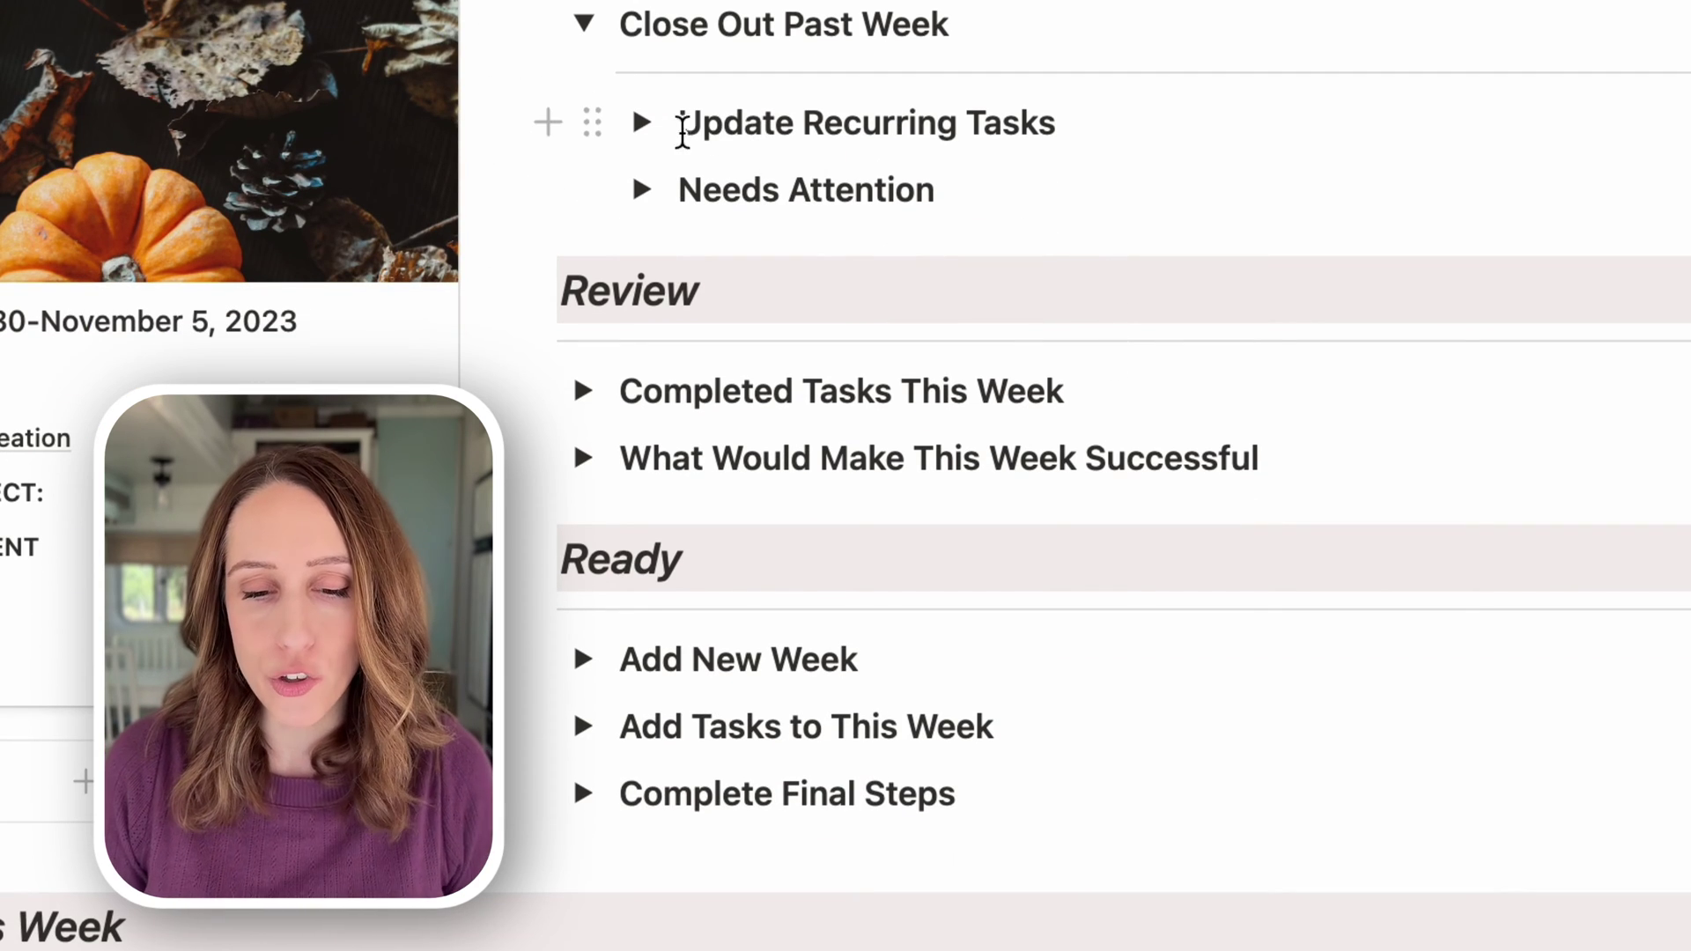
left_click(644, 125)
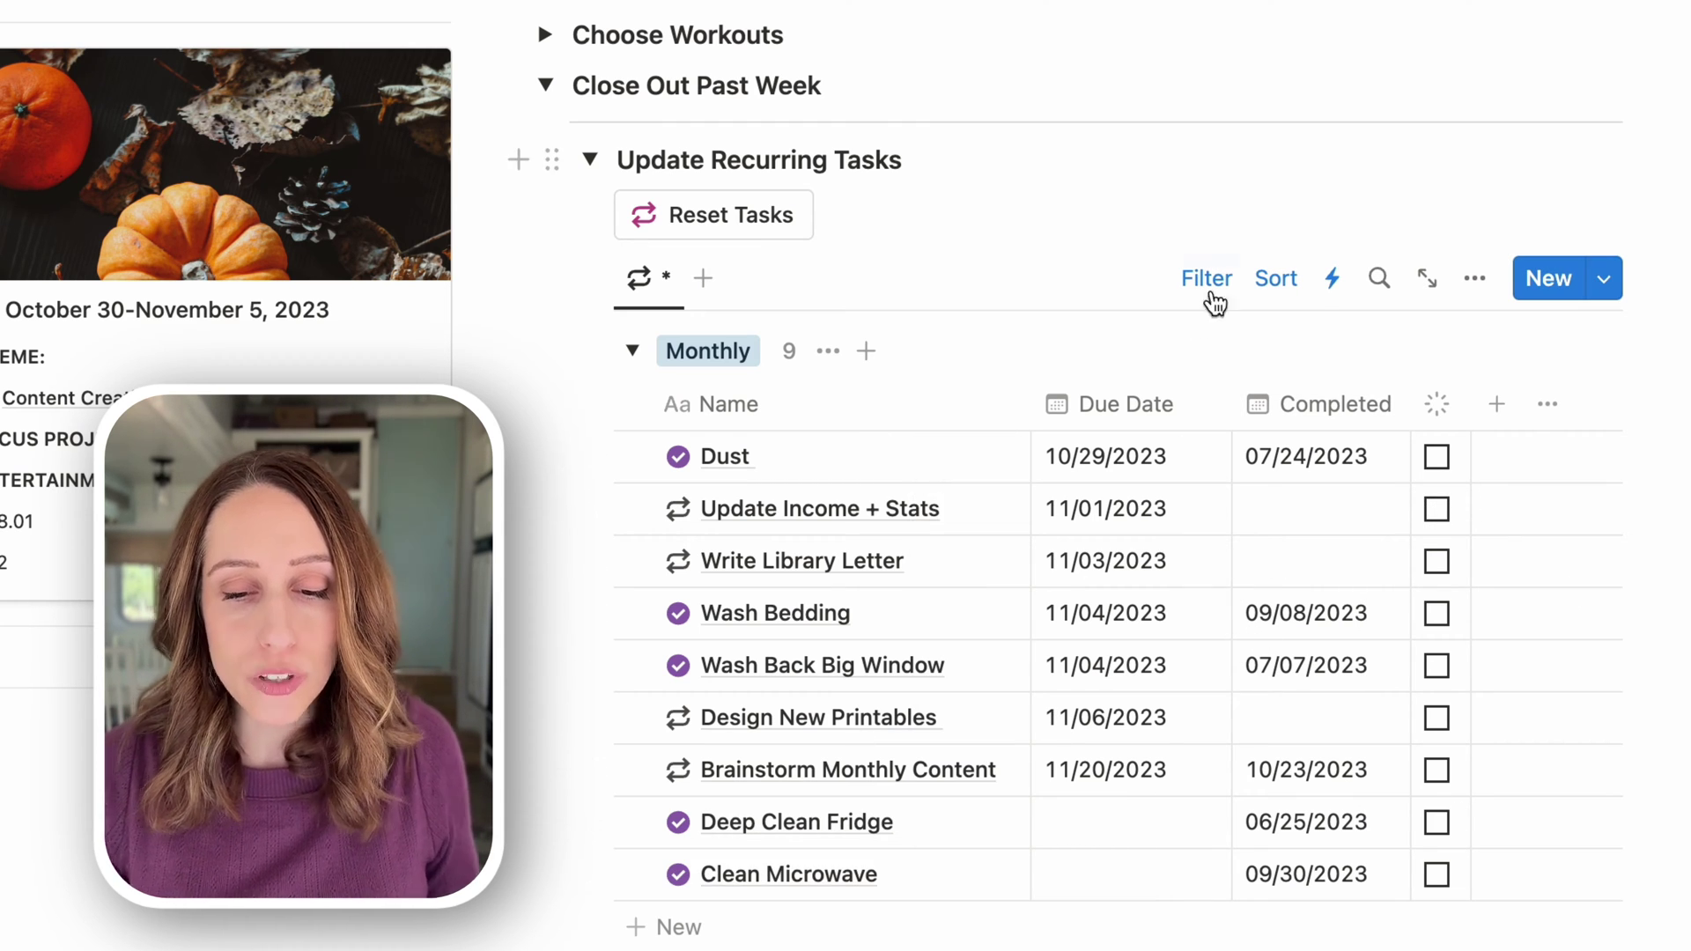
Step: Examine the filter rule on the Occurs property in the recurring tasks table
left_click(1209, 280)
left_click(919, 352)
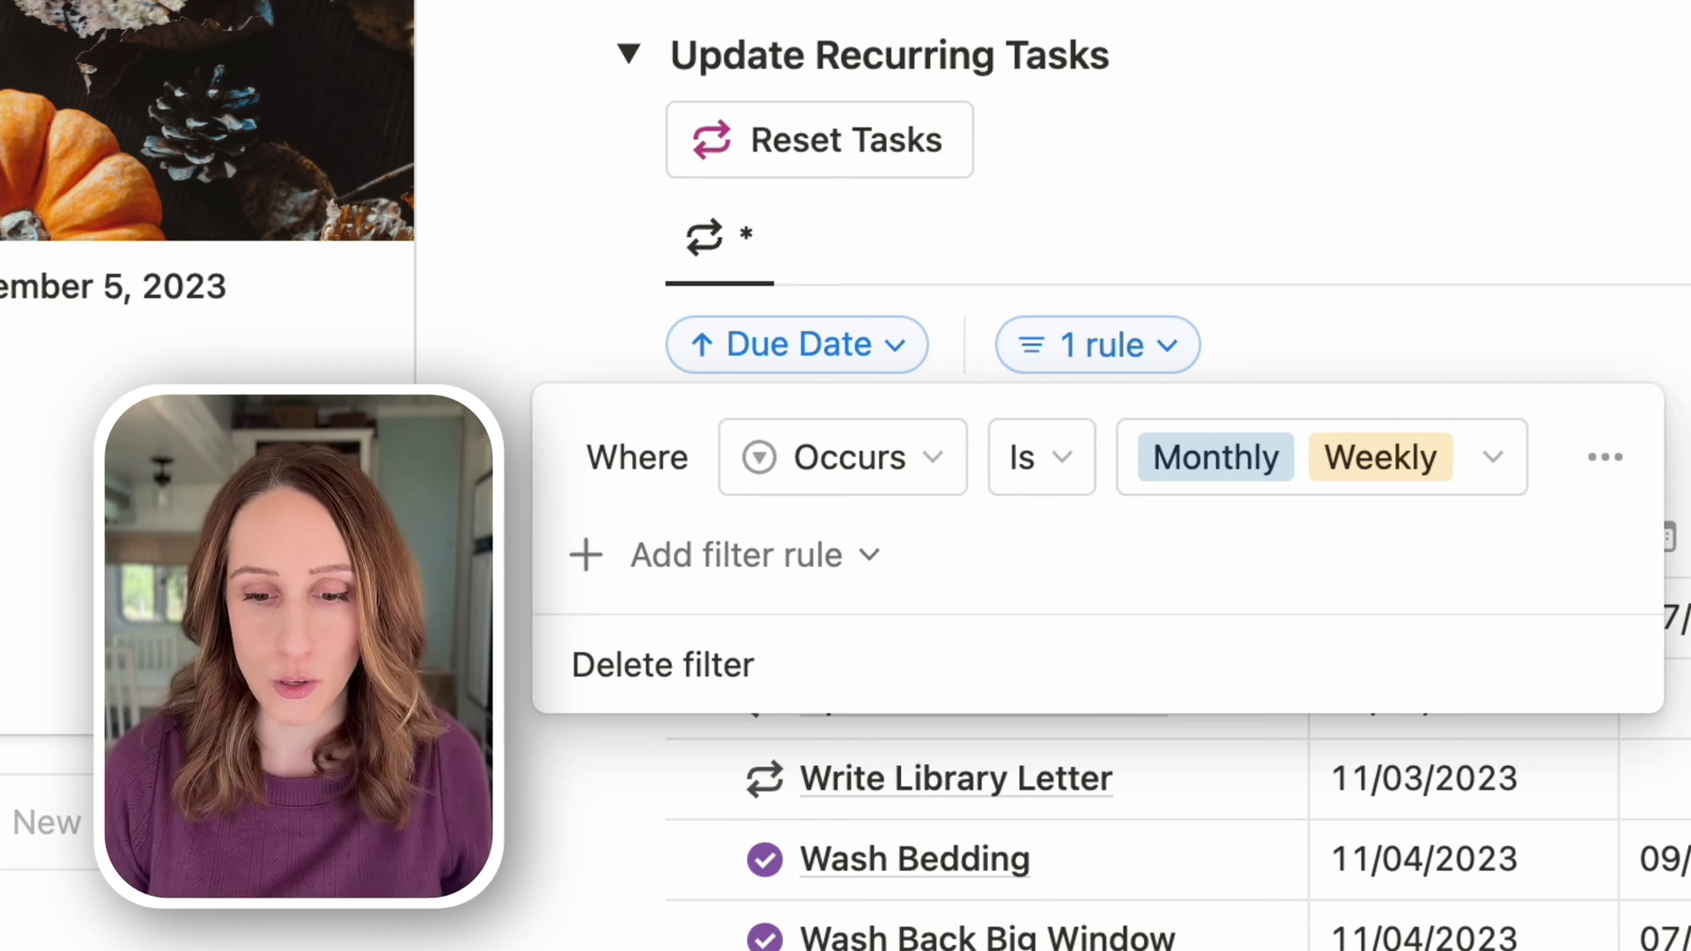
key("Escape")
scroll(1652, 363, "down", 4)
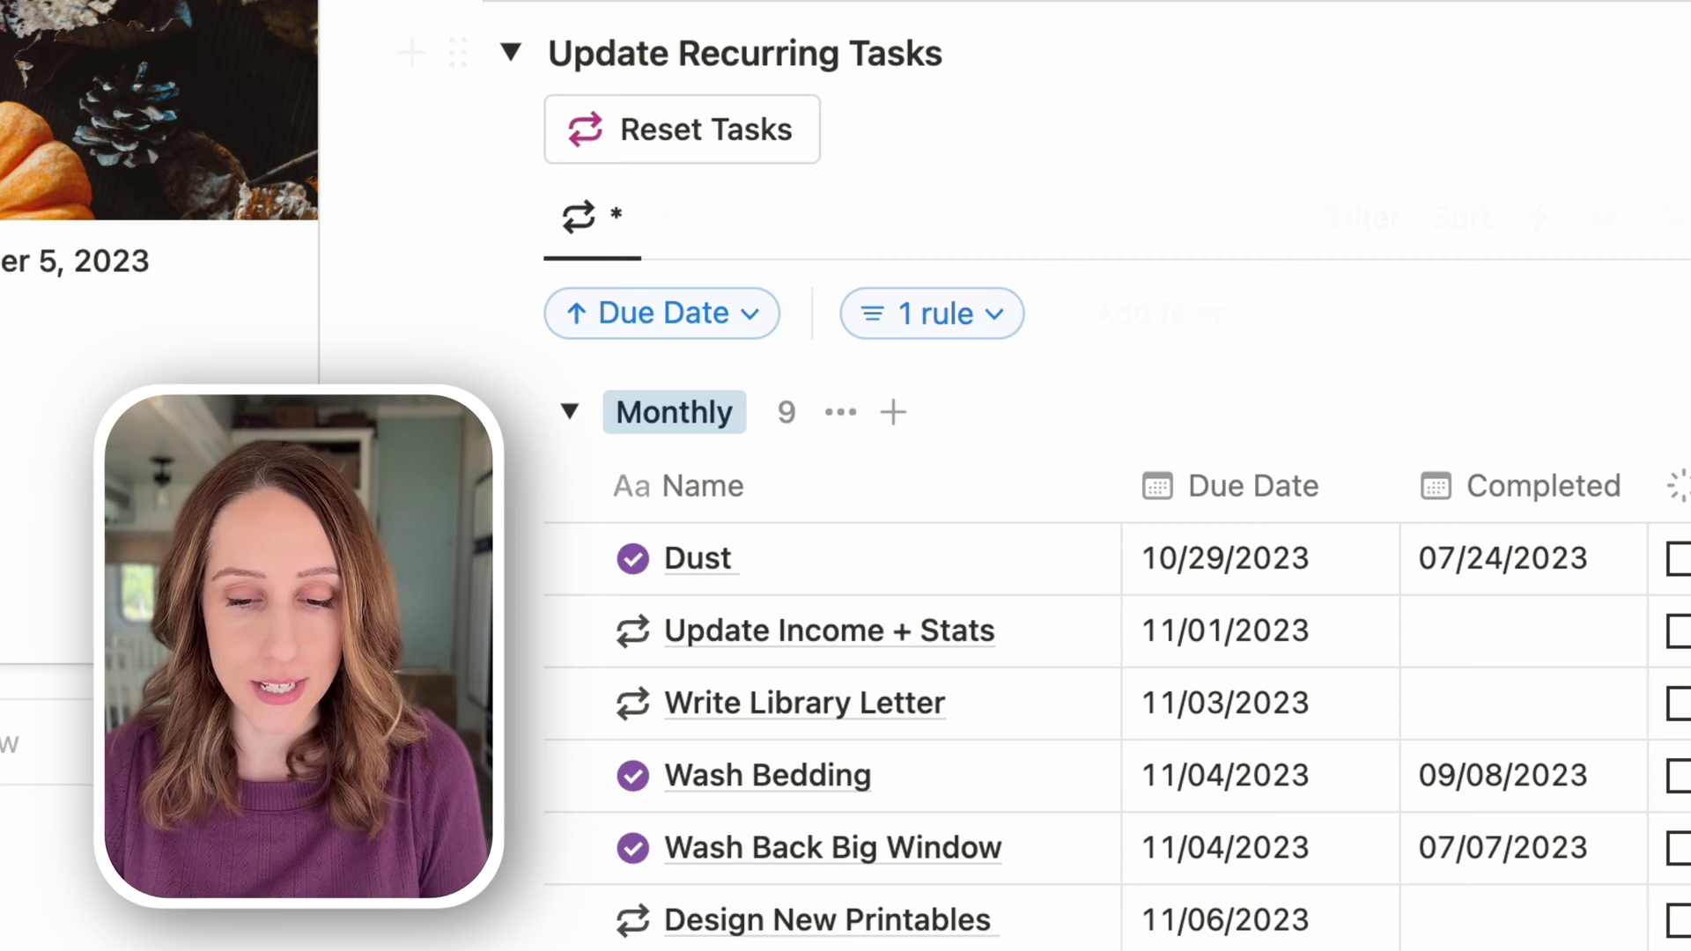
Step: Examine the Reset Tasks button's configuration, including its page filters and property edits, and close the editor
scroll(786, 275, "up", 5)
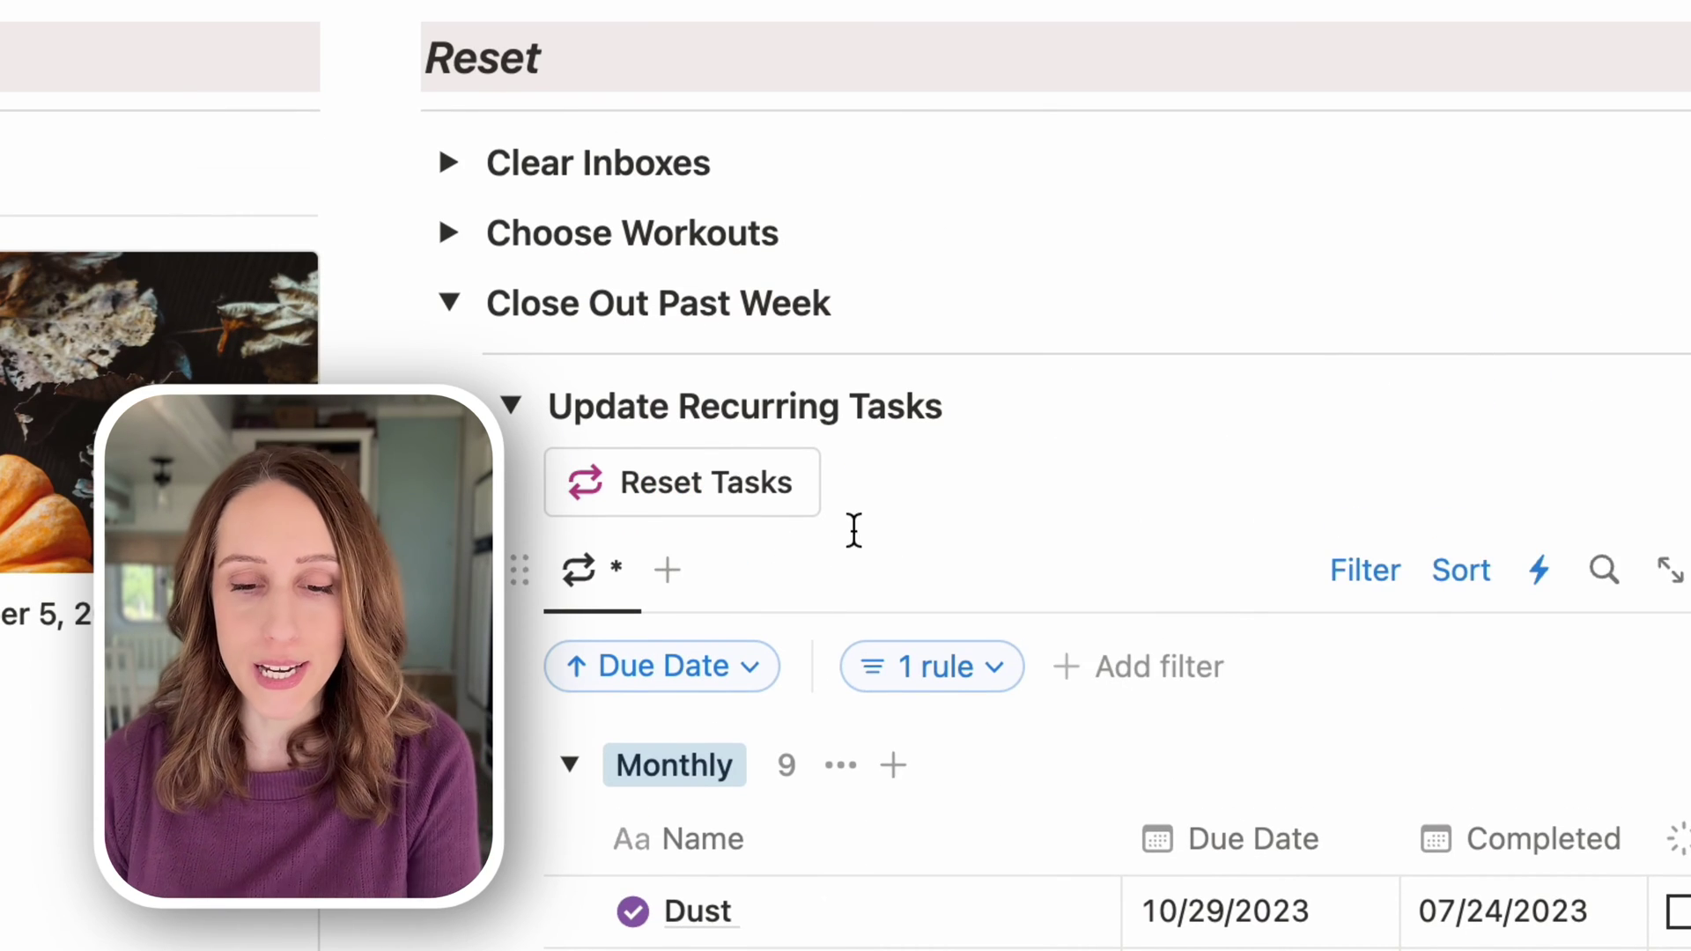
left_click(859, 490)
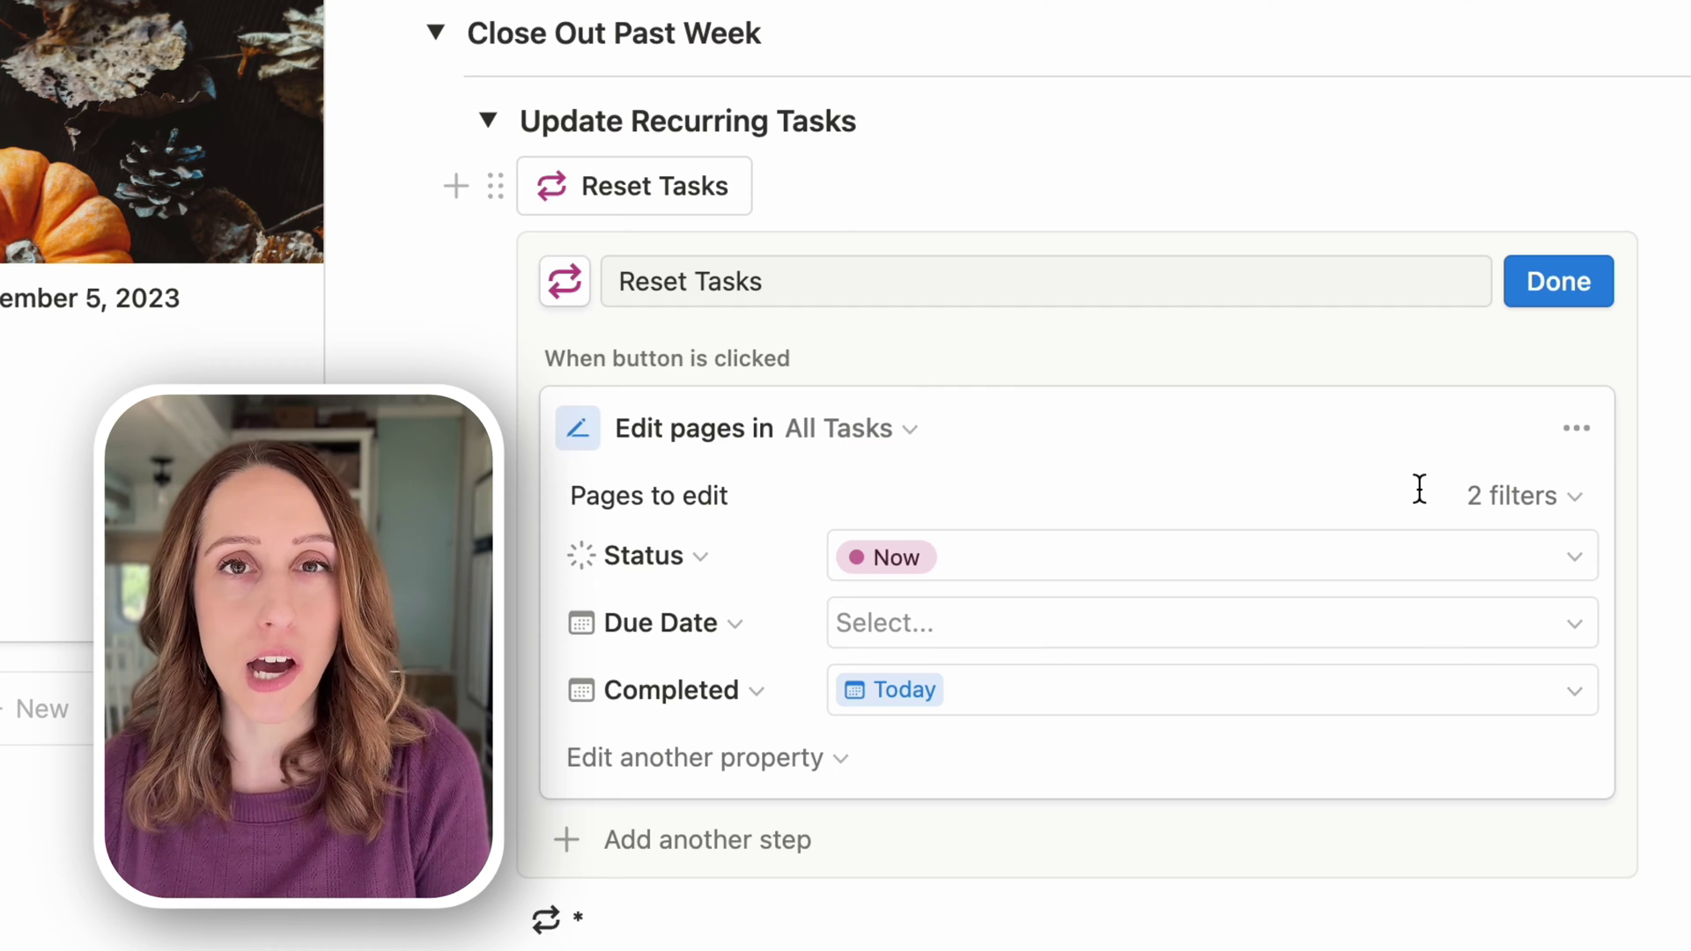
left_click(1529, 498)
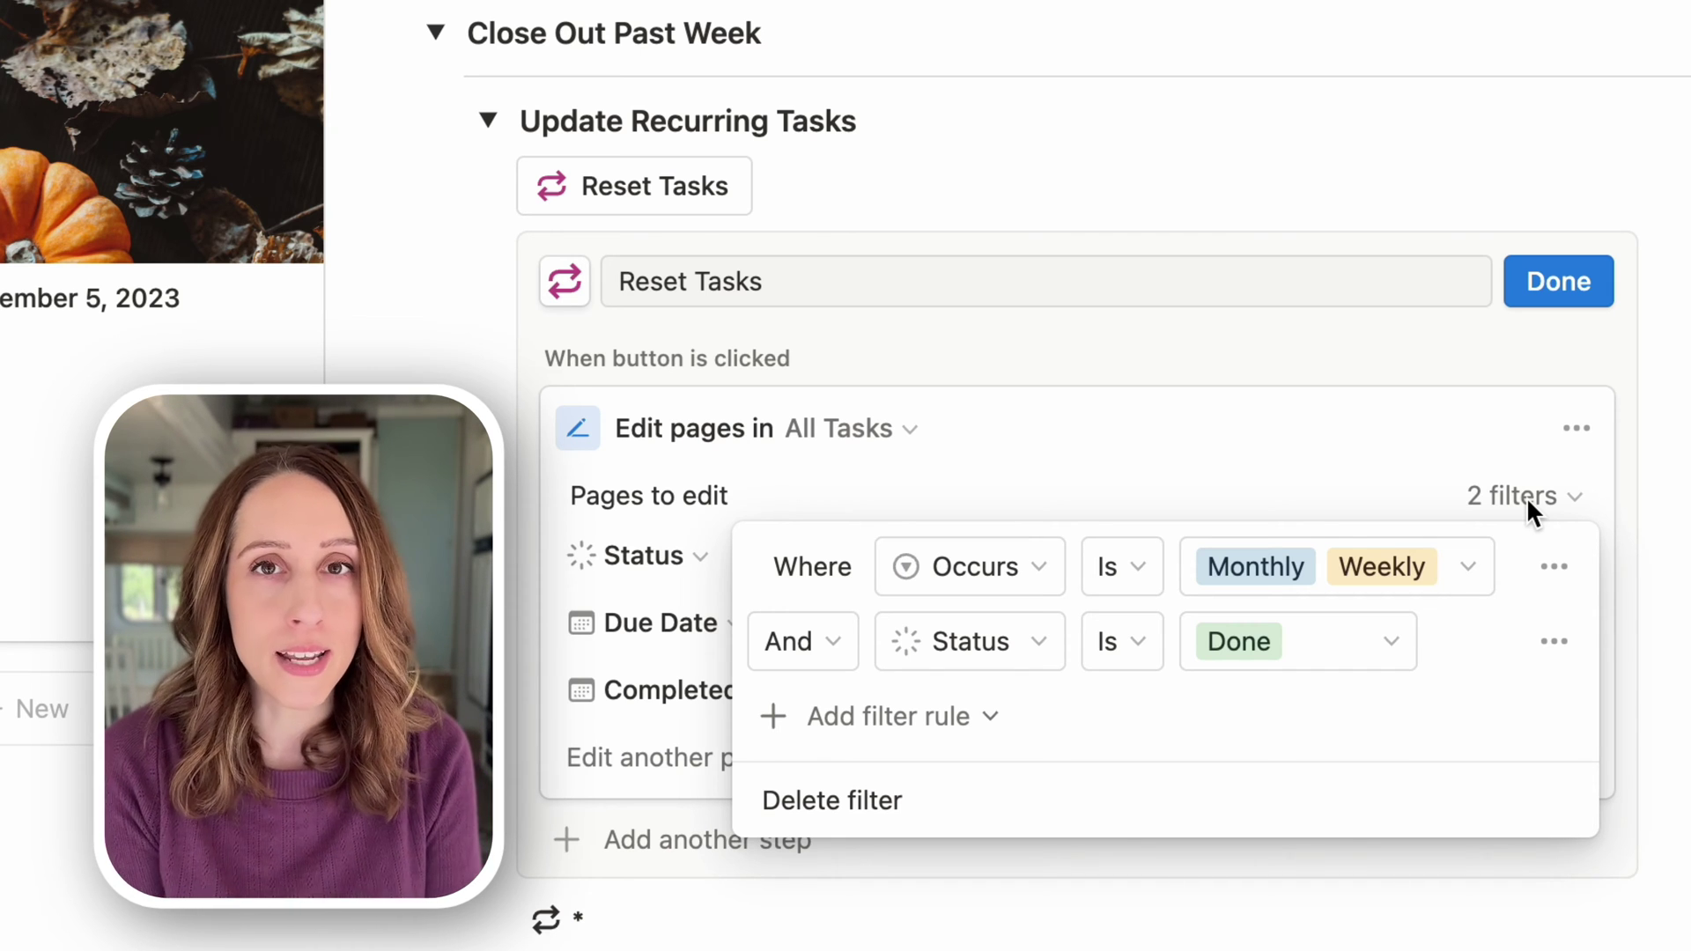
left_click(1427, 461)
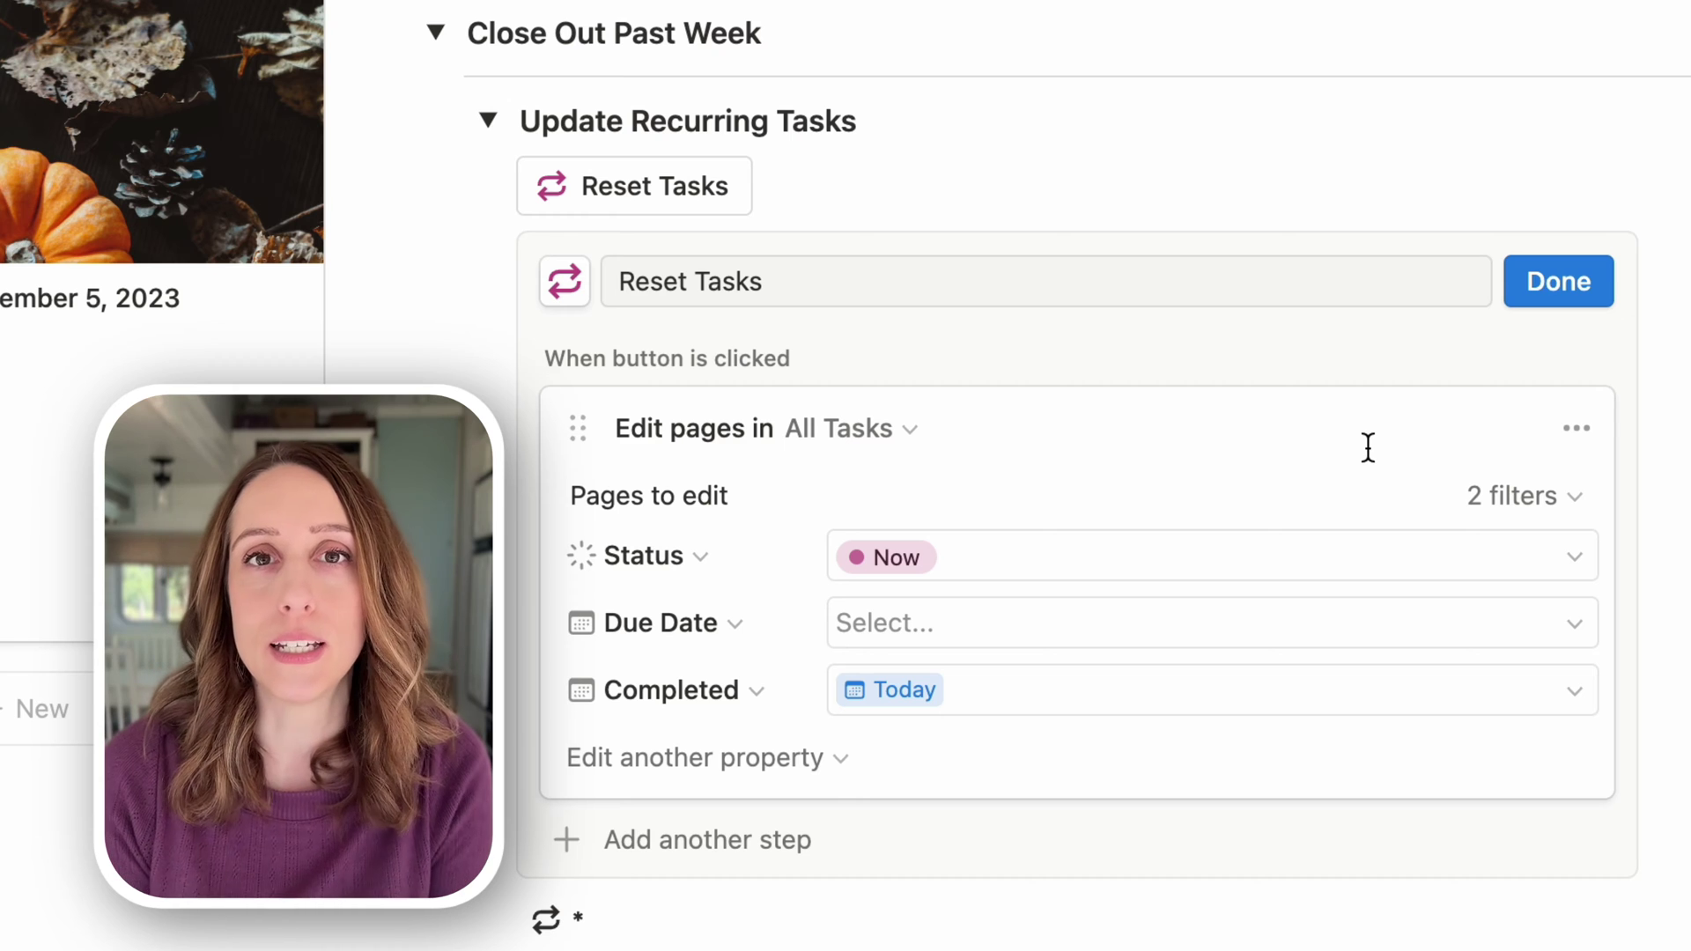
left_click(1558, 295)
Step: Mark the weekly Clean RV task as done, run Reset Tasks, and check its updated entry in the Weekly group
scroll(1629, 264, "down", 5)
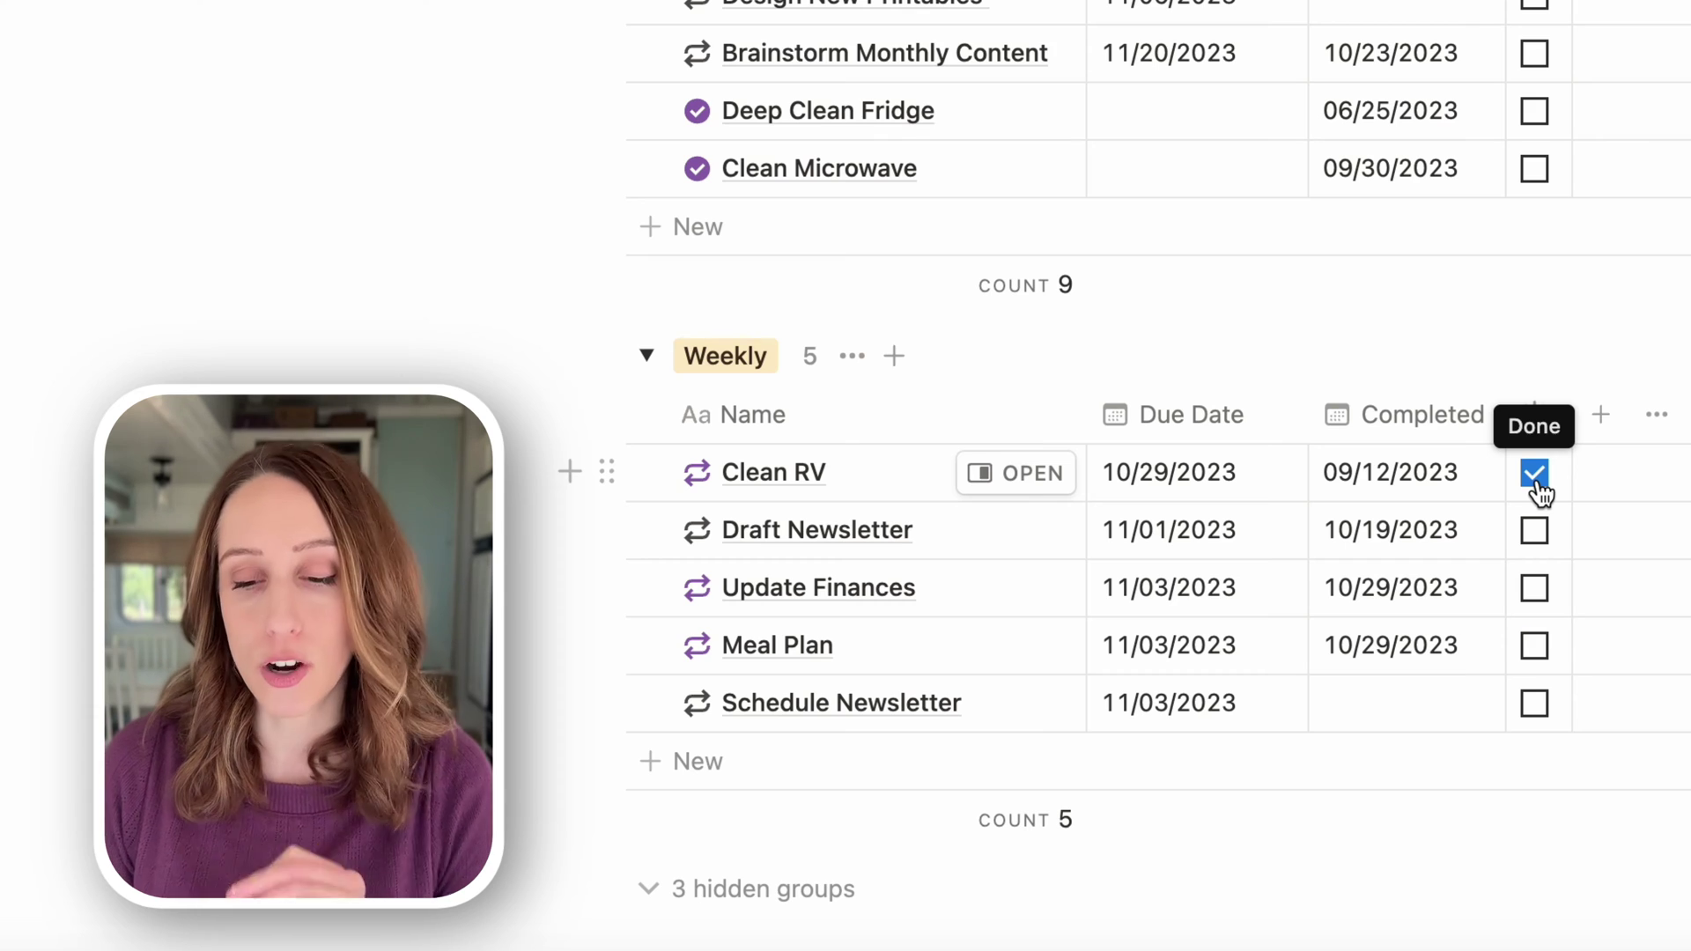
scroll(1539, 493, "up", 5)
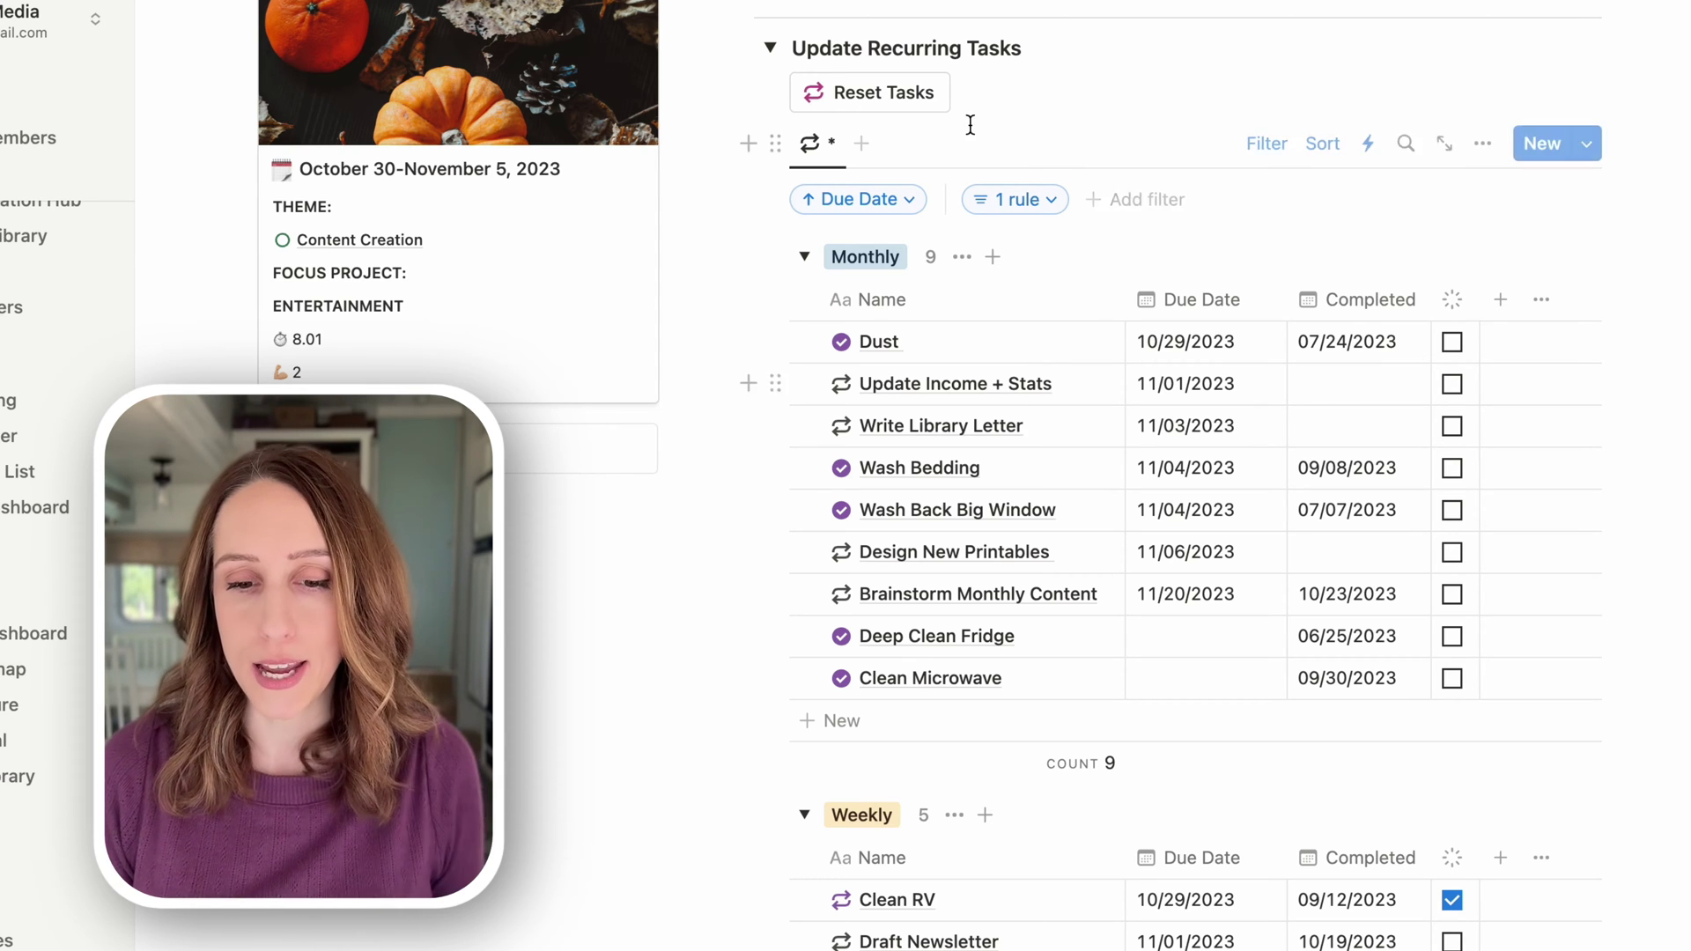
left_click(899, 110)
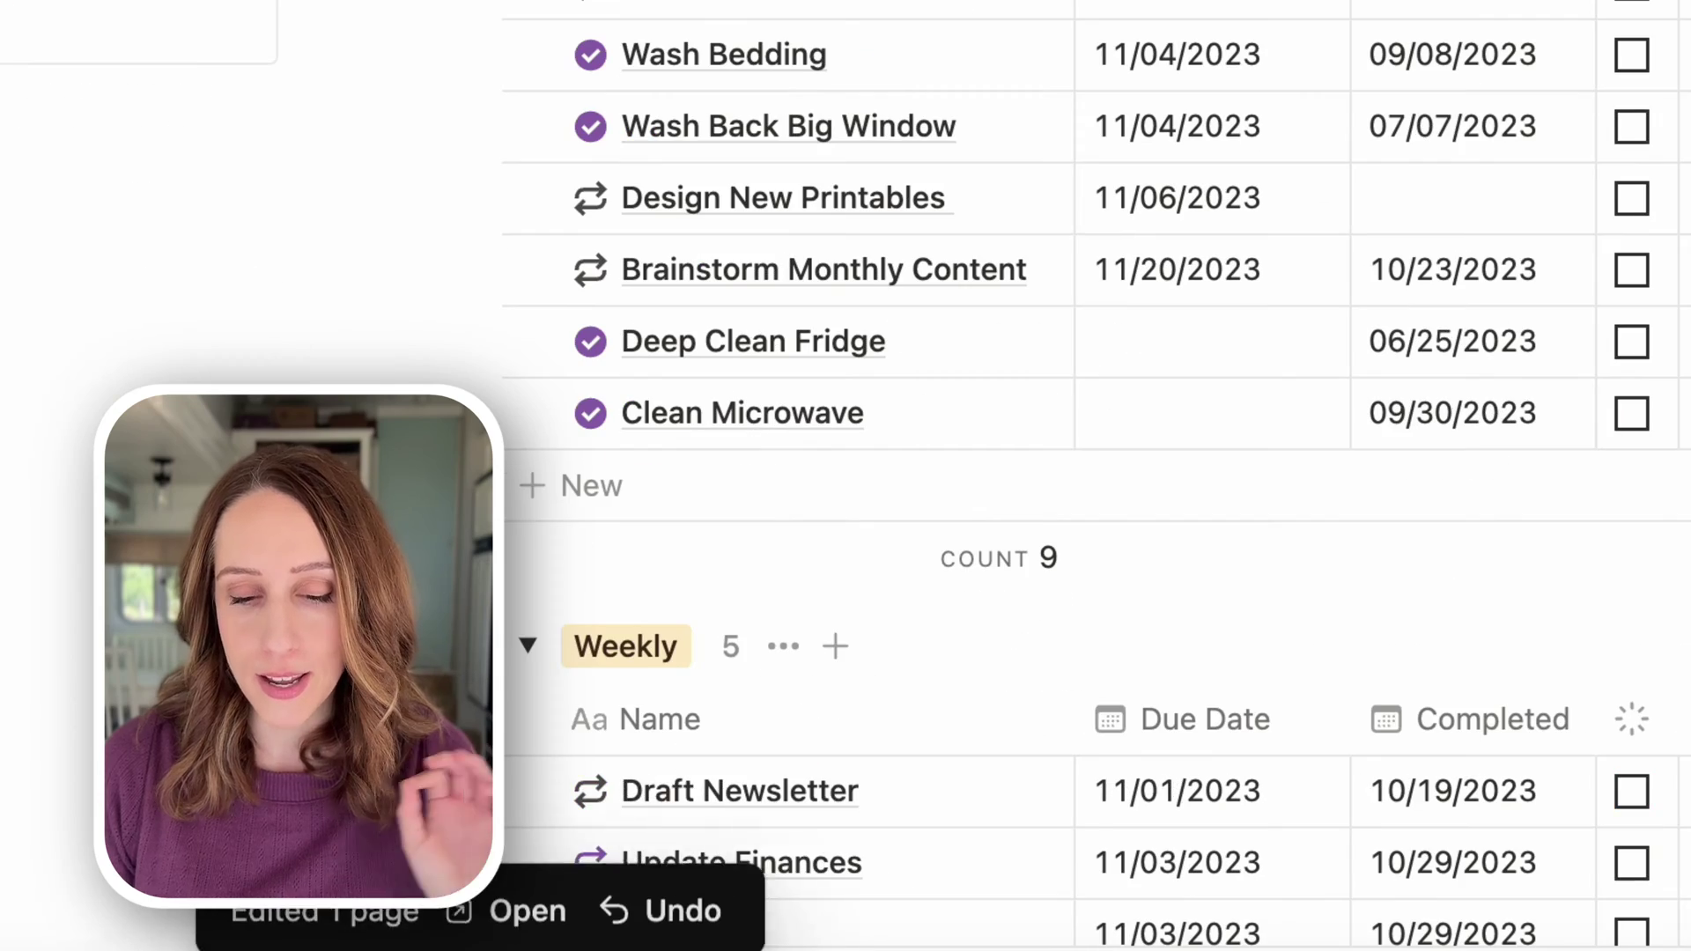
scroll(1096, 493, "down", 5)
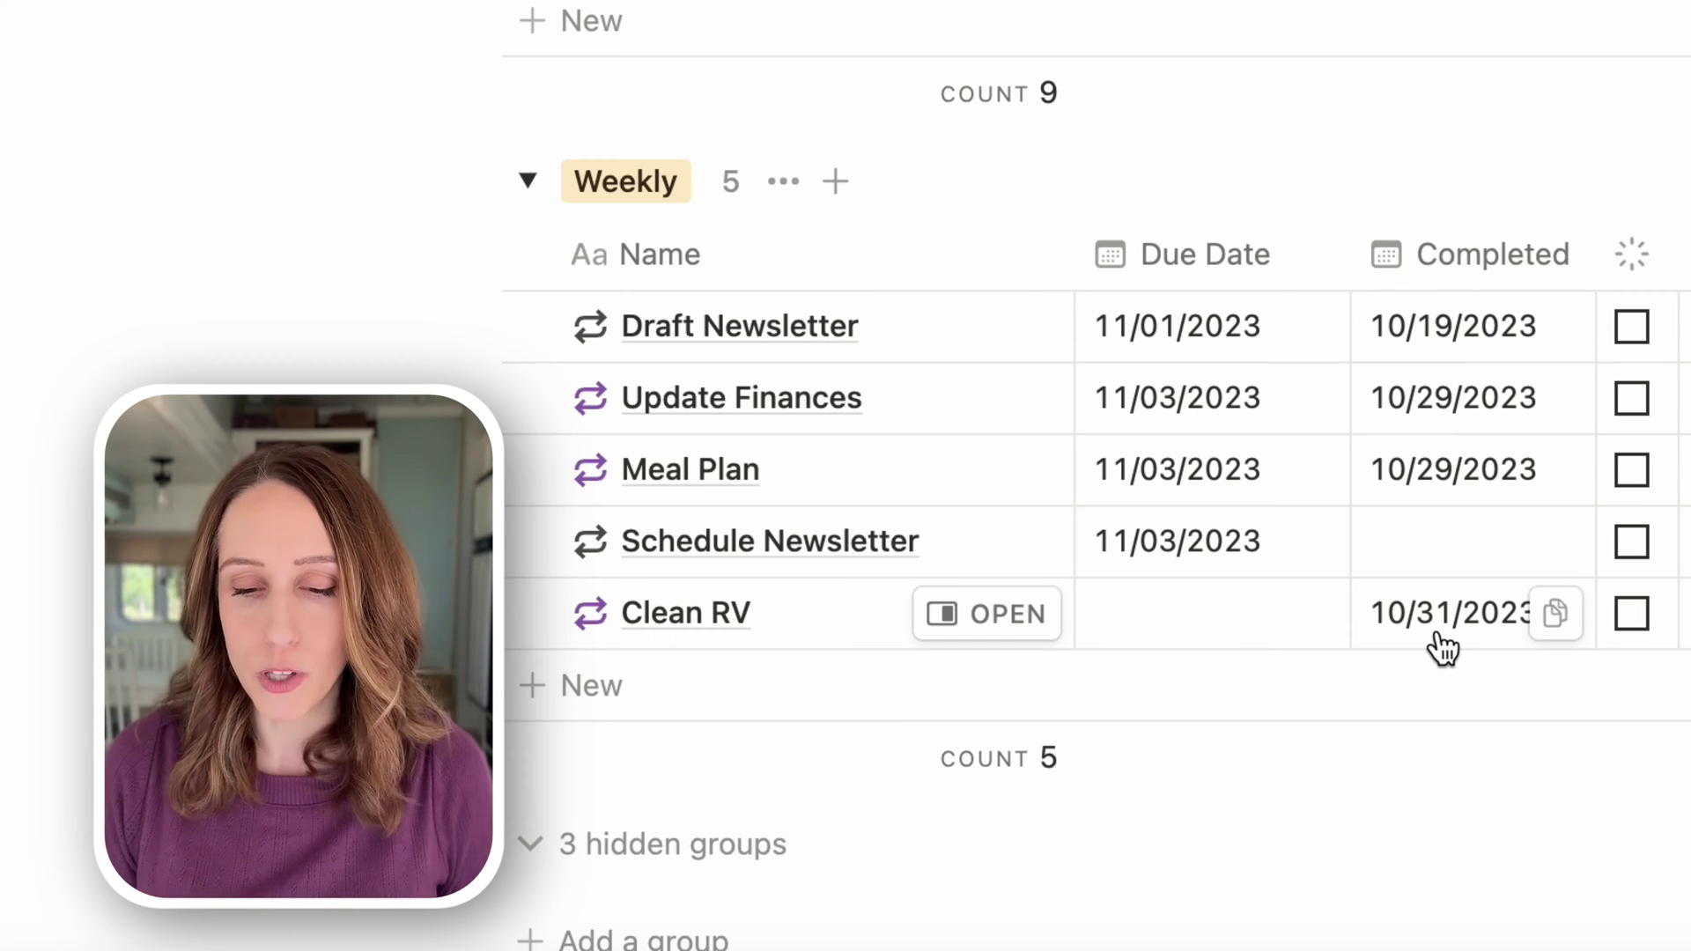
Step: Open the recurring tasks table's Reset Recurring Tasks automation and examine its trigger and actions
left_click(1223, 639)
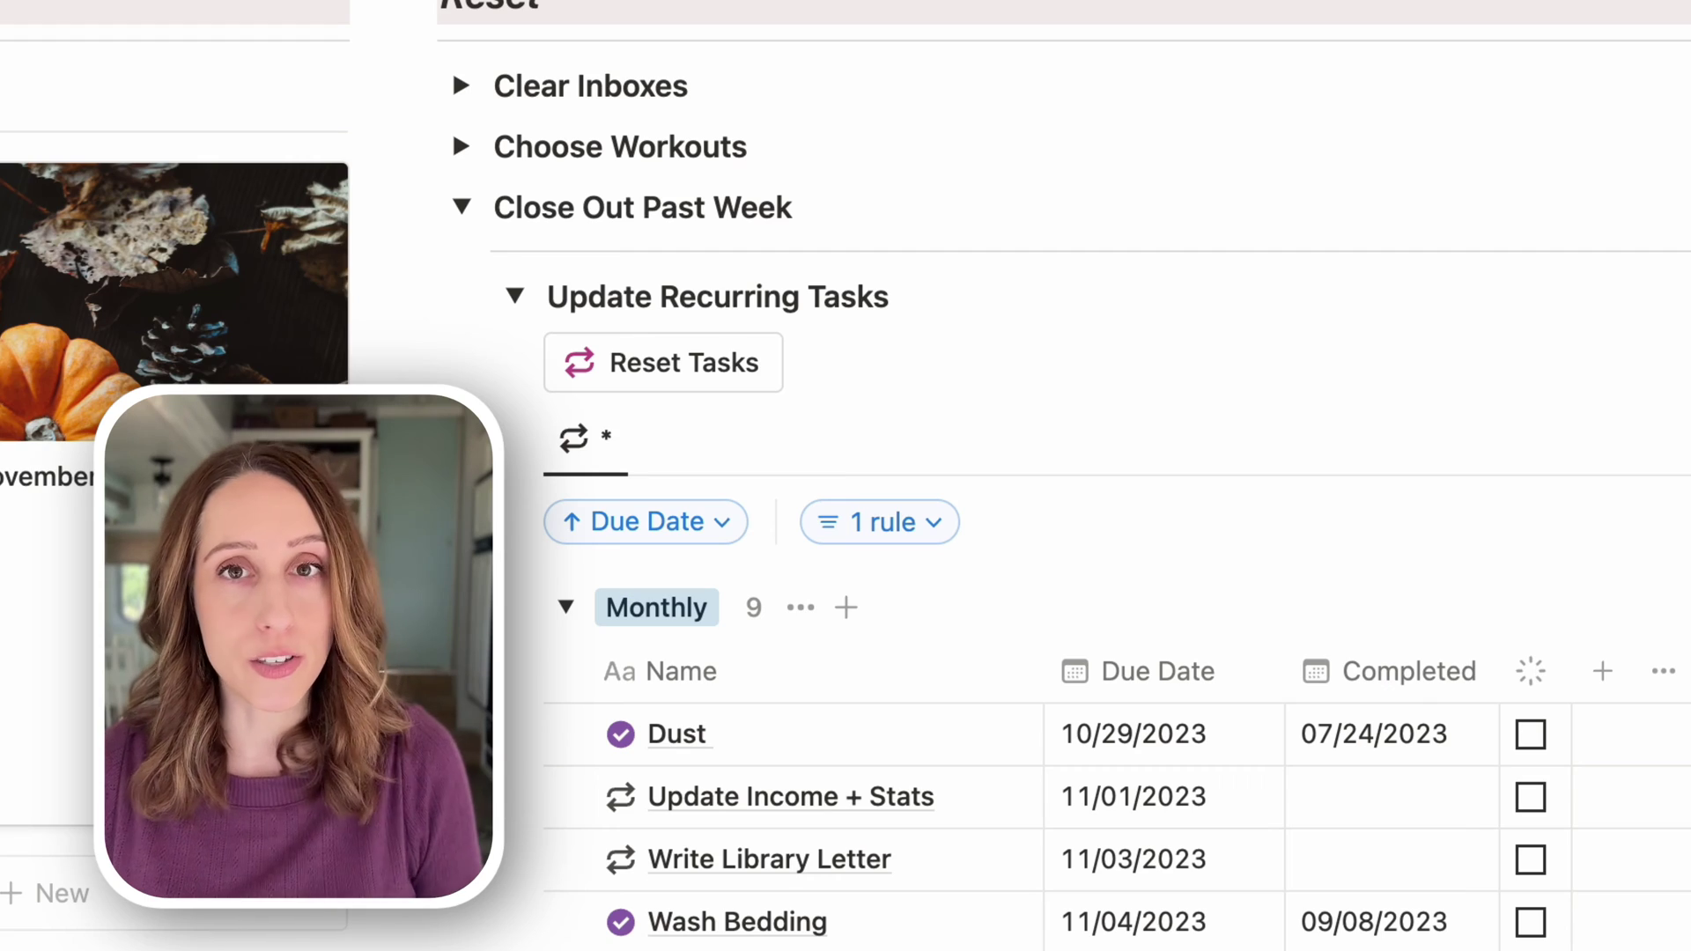
left_click(1404, 446)
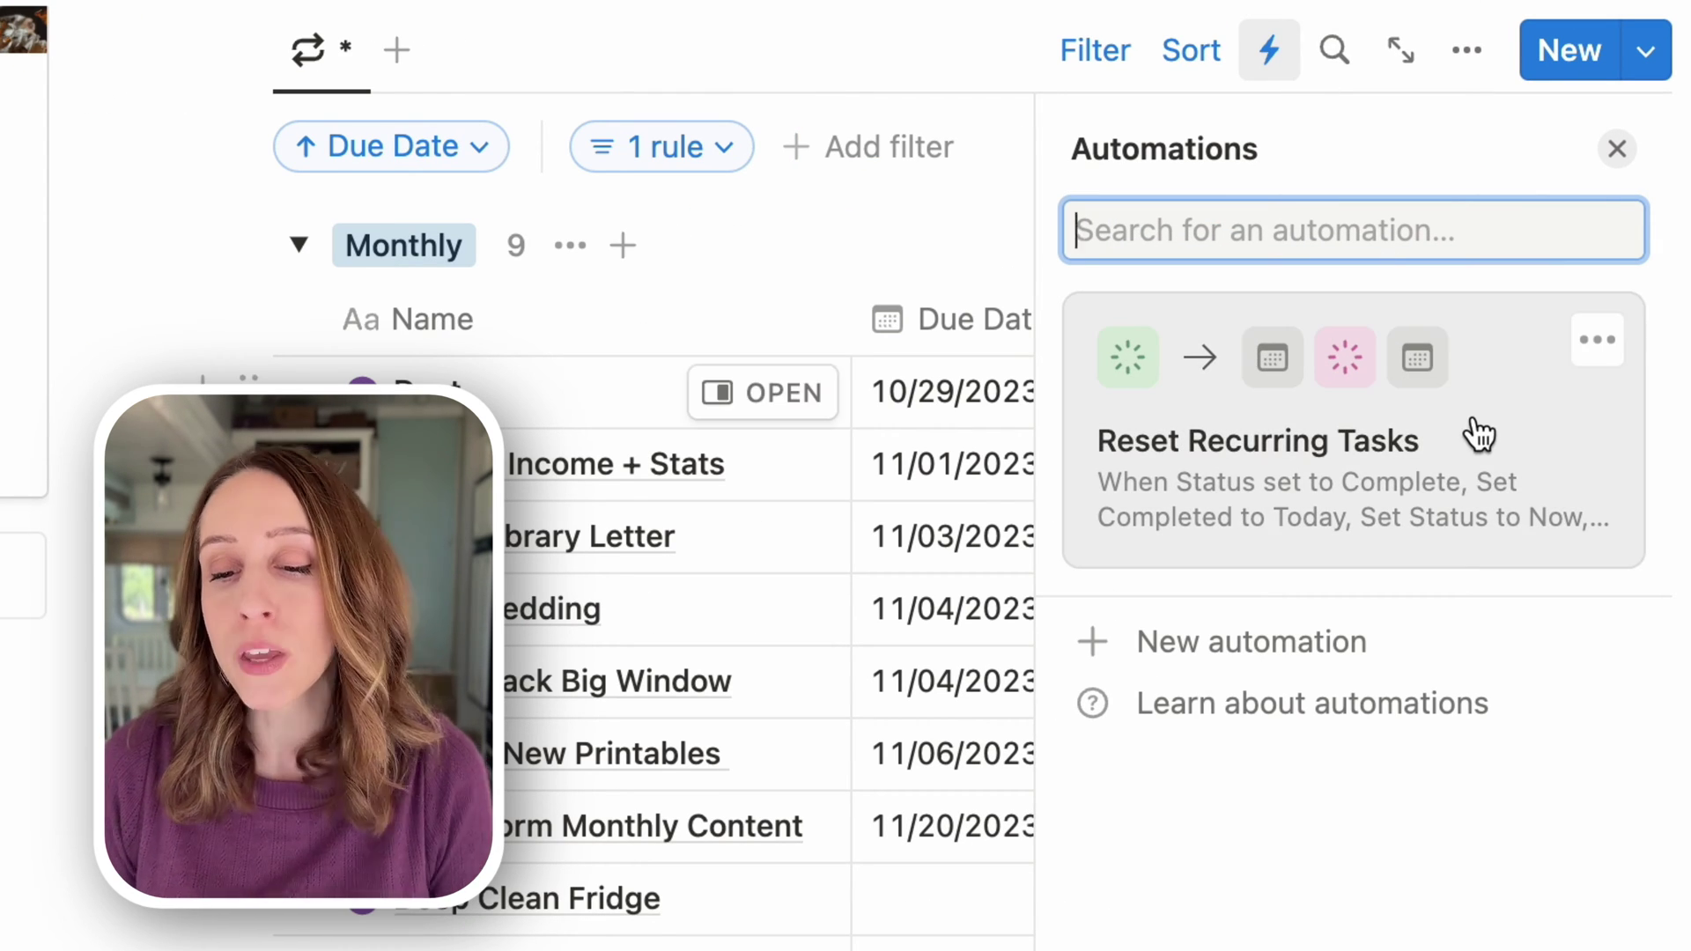
left_click(1475, 427)
mouse_move(1504, 563)
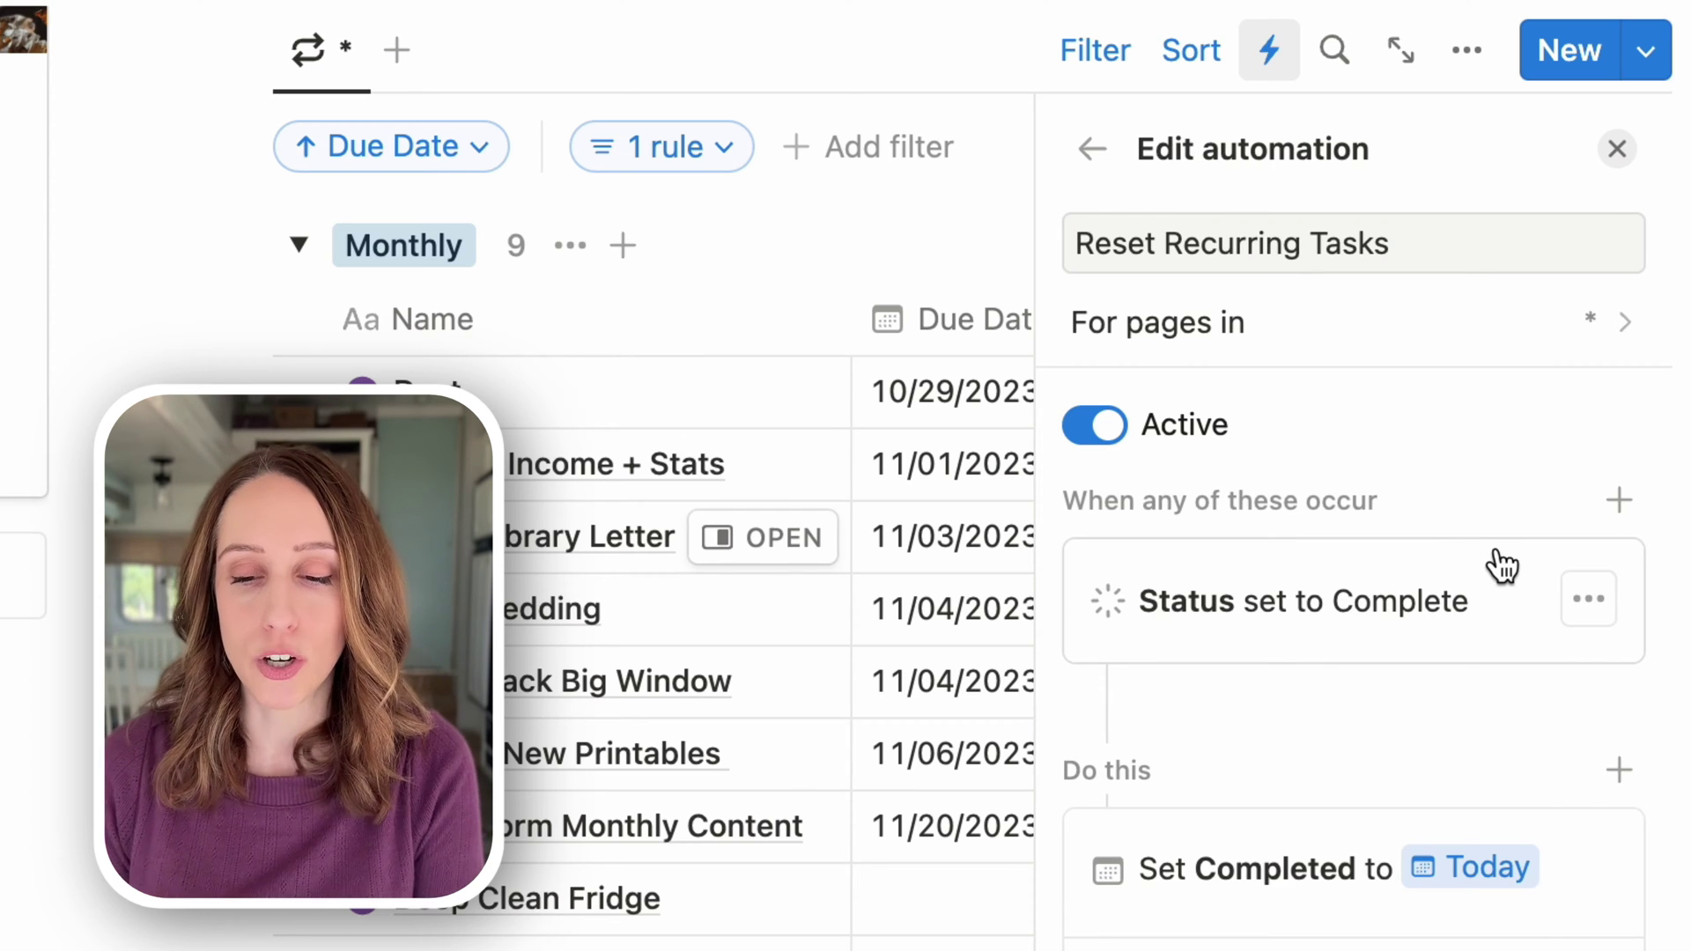
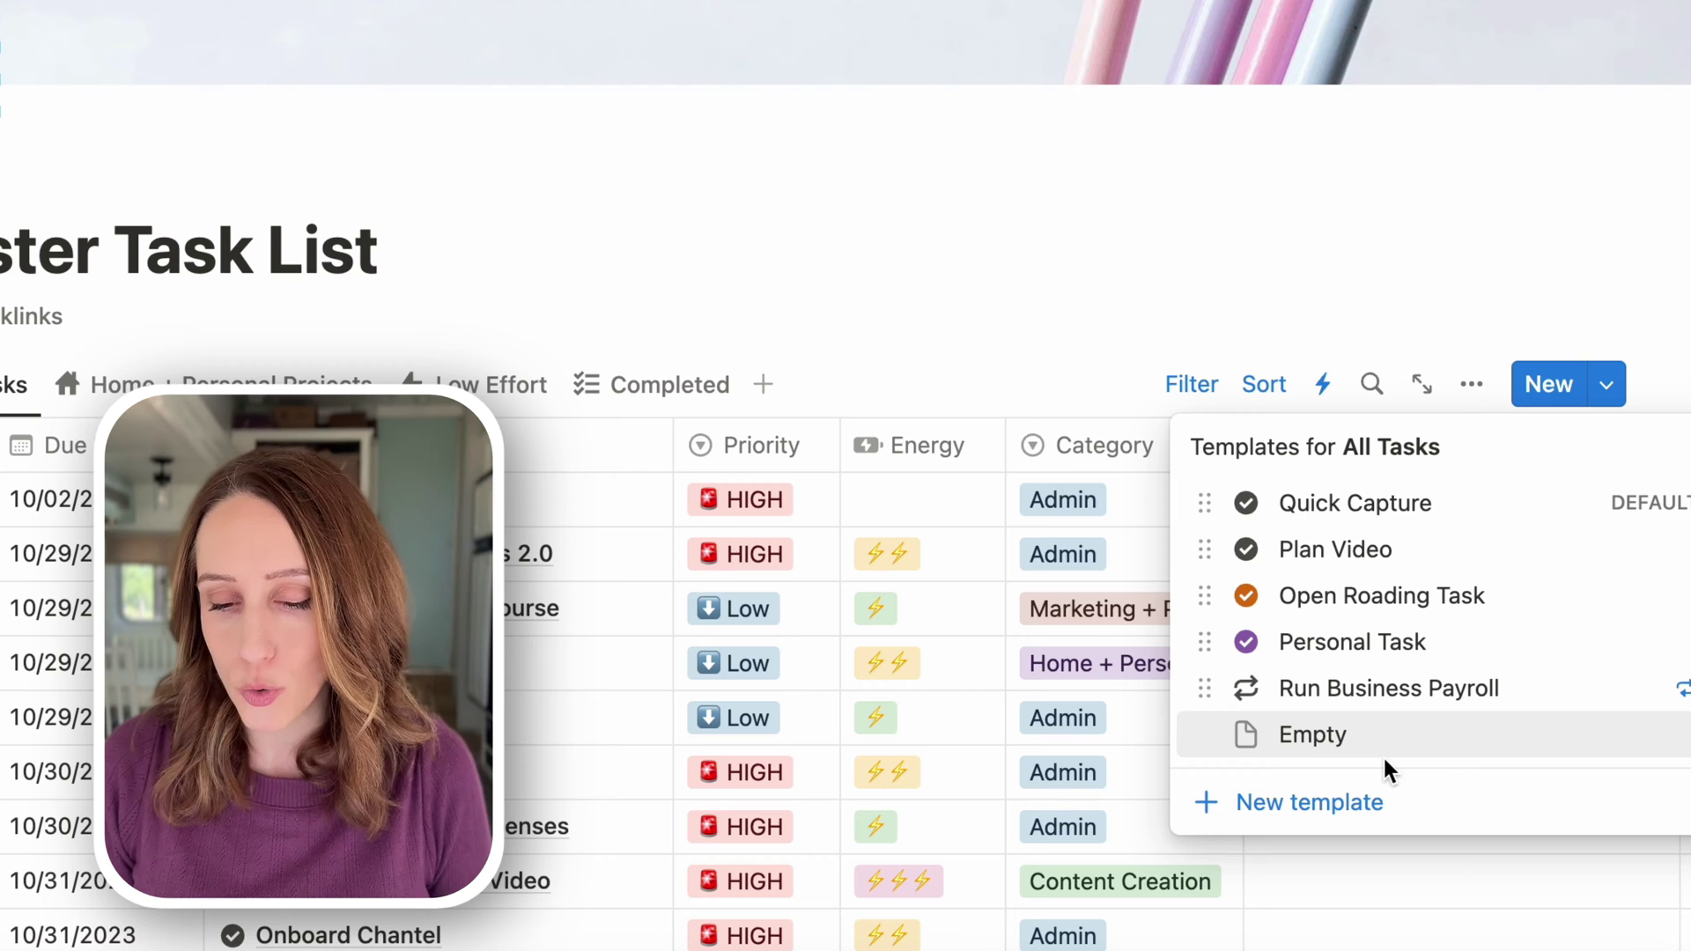
Step: Create a new All Tasks template named Update Finances with a purple repeat-arrows icon and its Status set to Now
left_click(1304, 803)
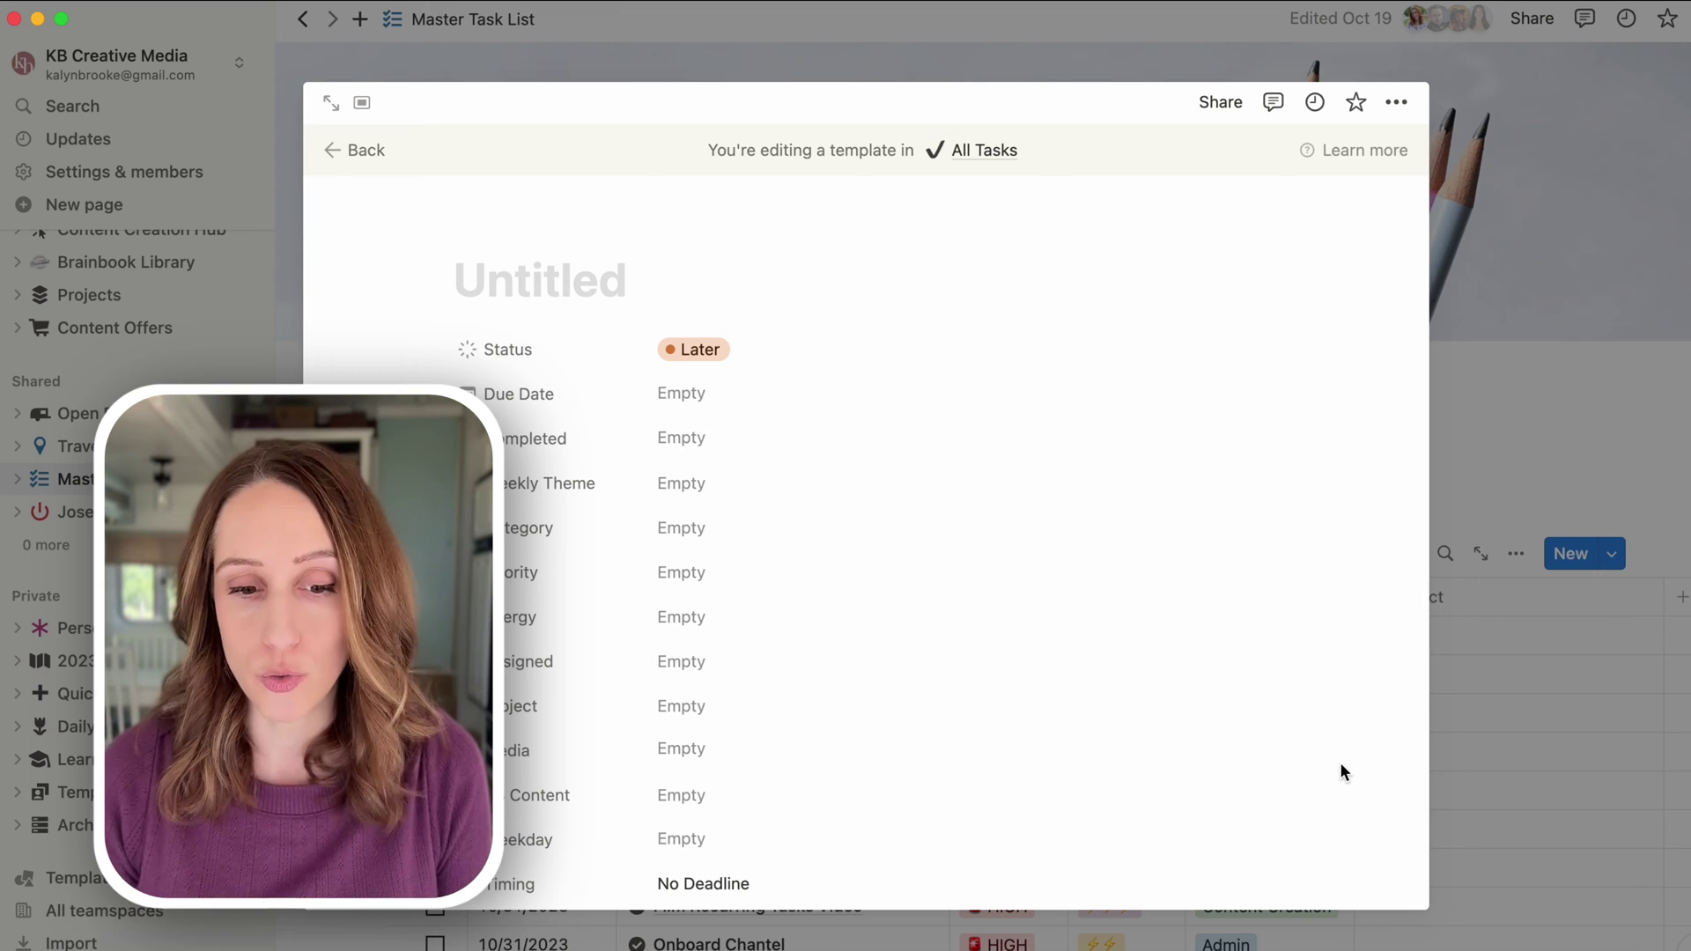
type("Update F")
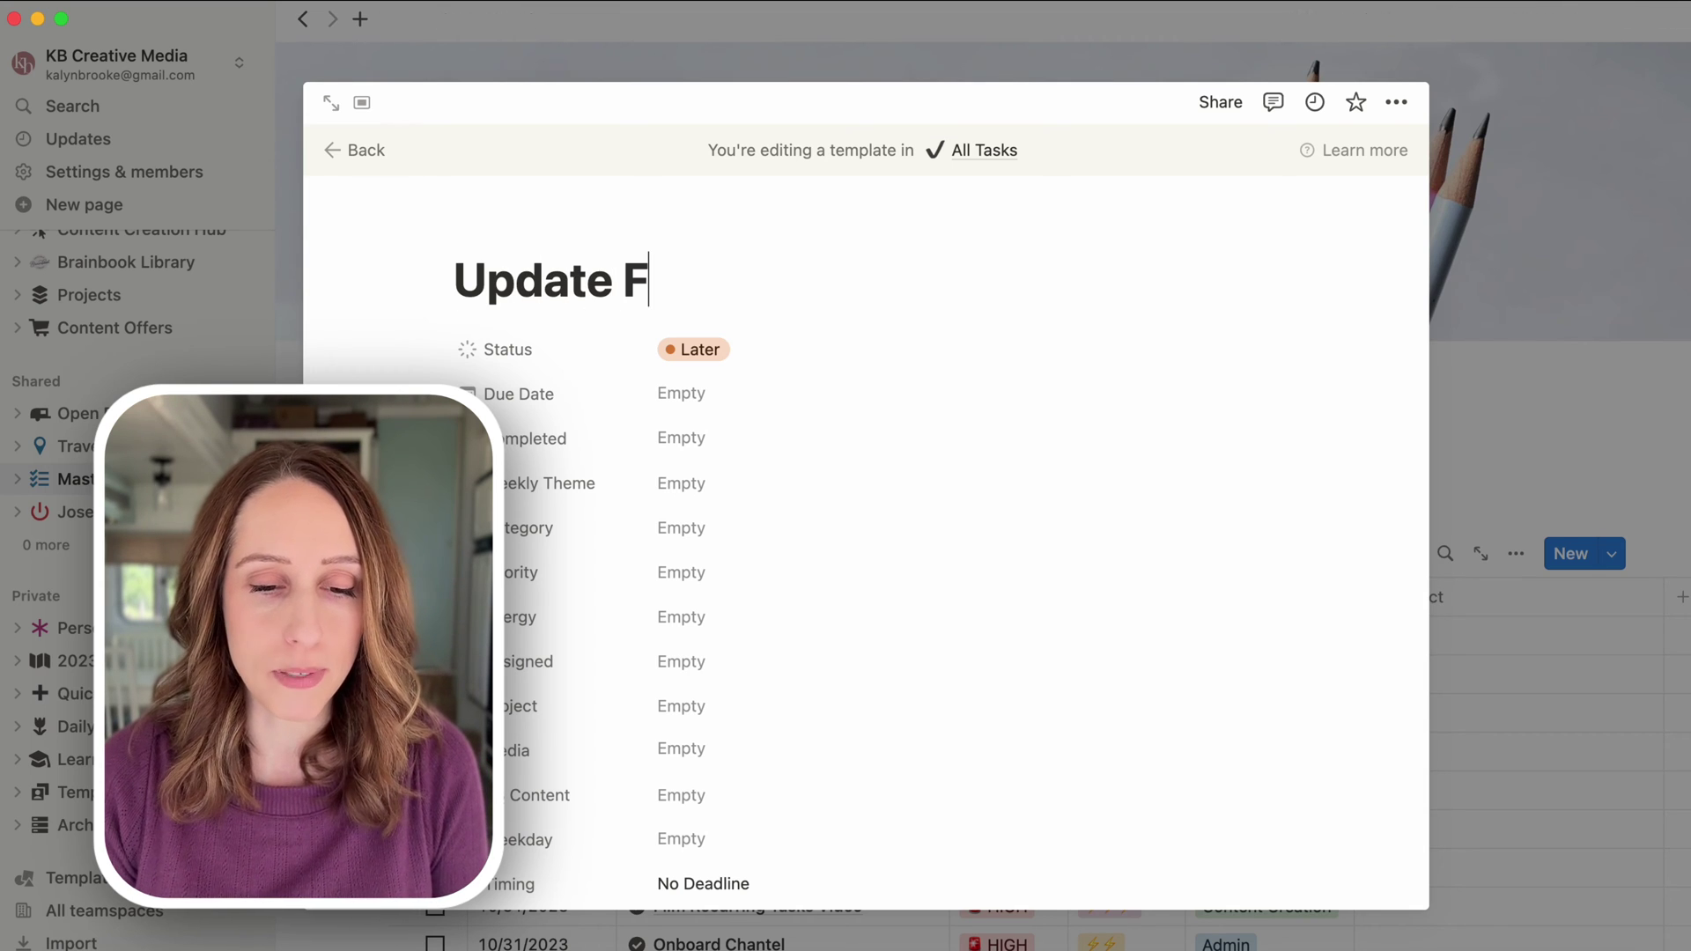
type("inances")
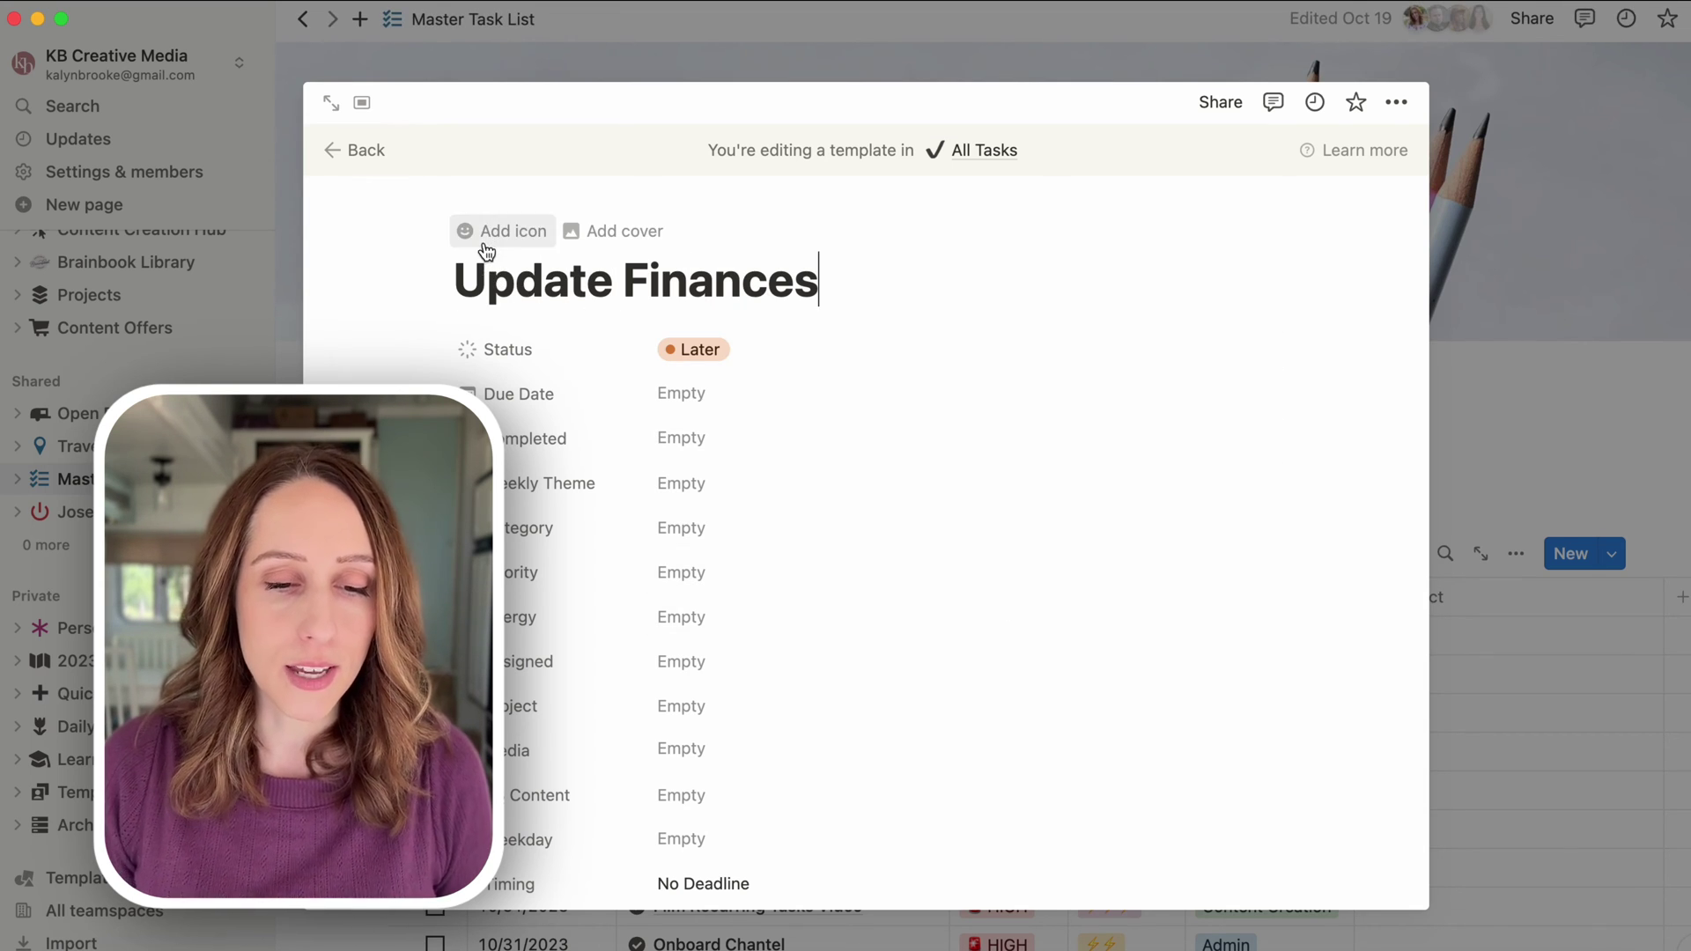
left_click(483, 244)
left_click(466, 410)
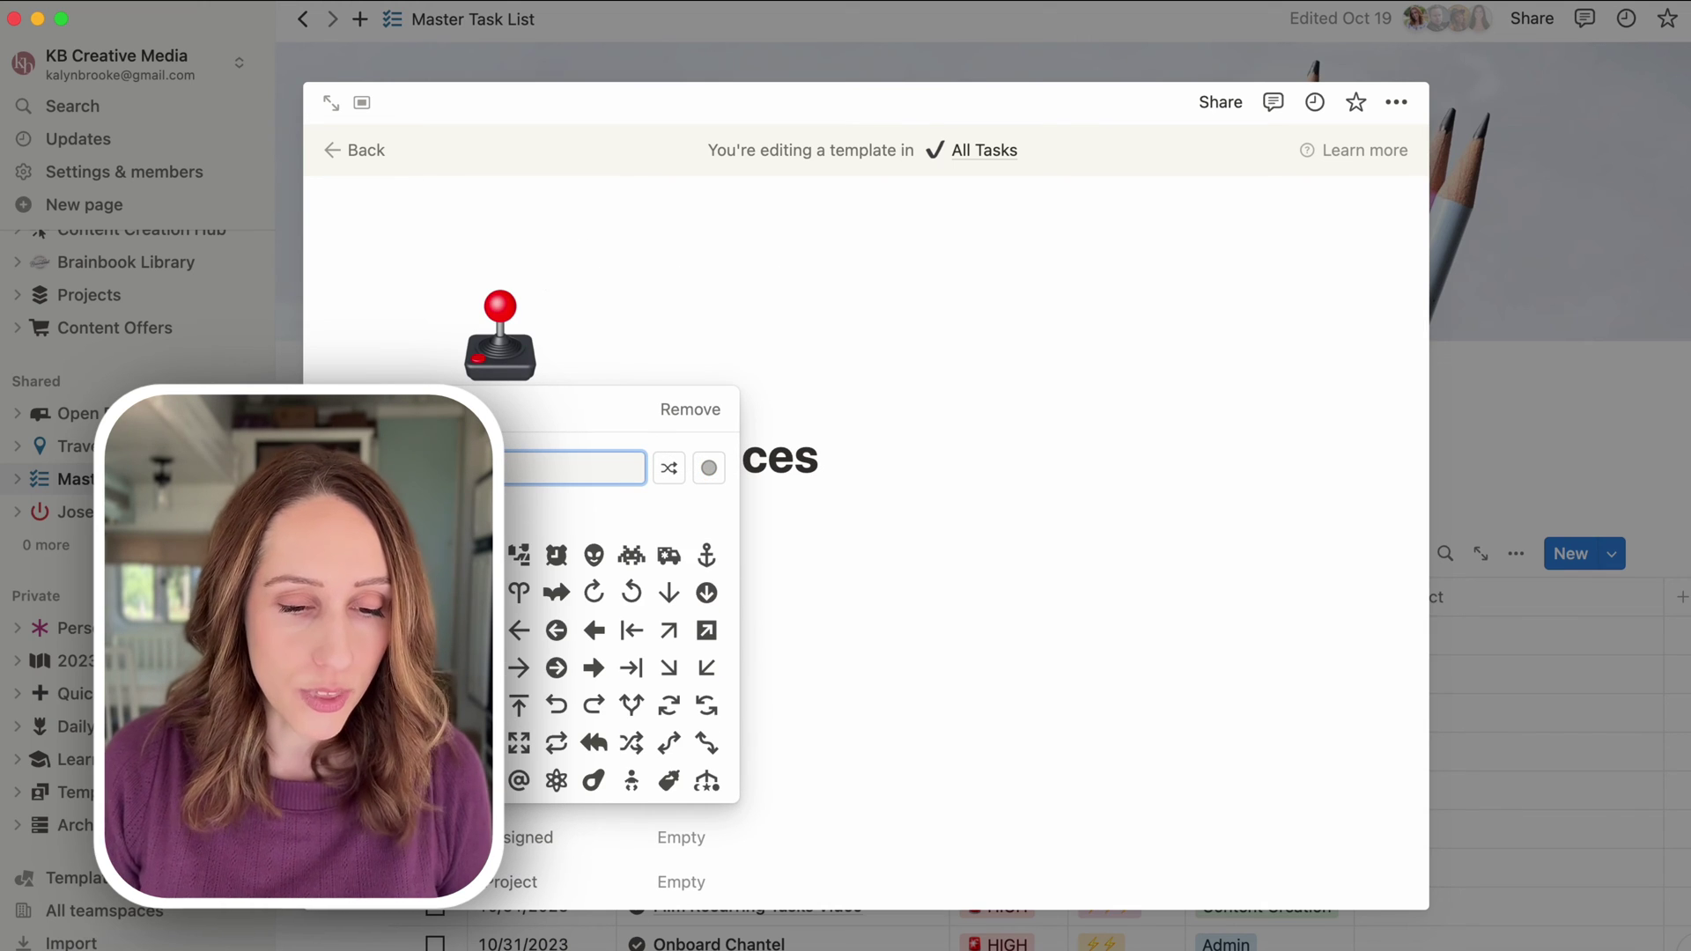
left_click(556, 742)
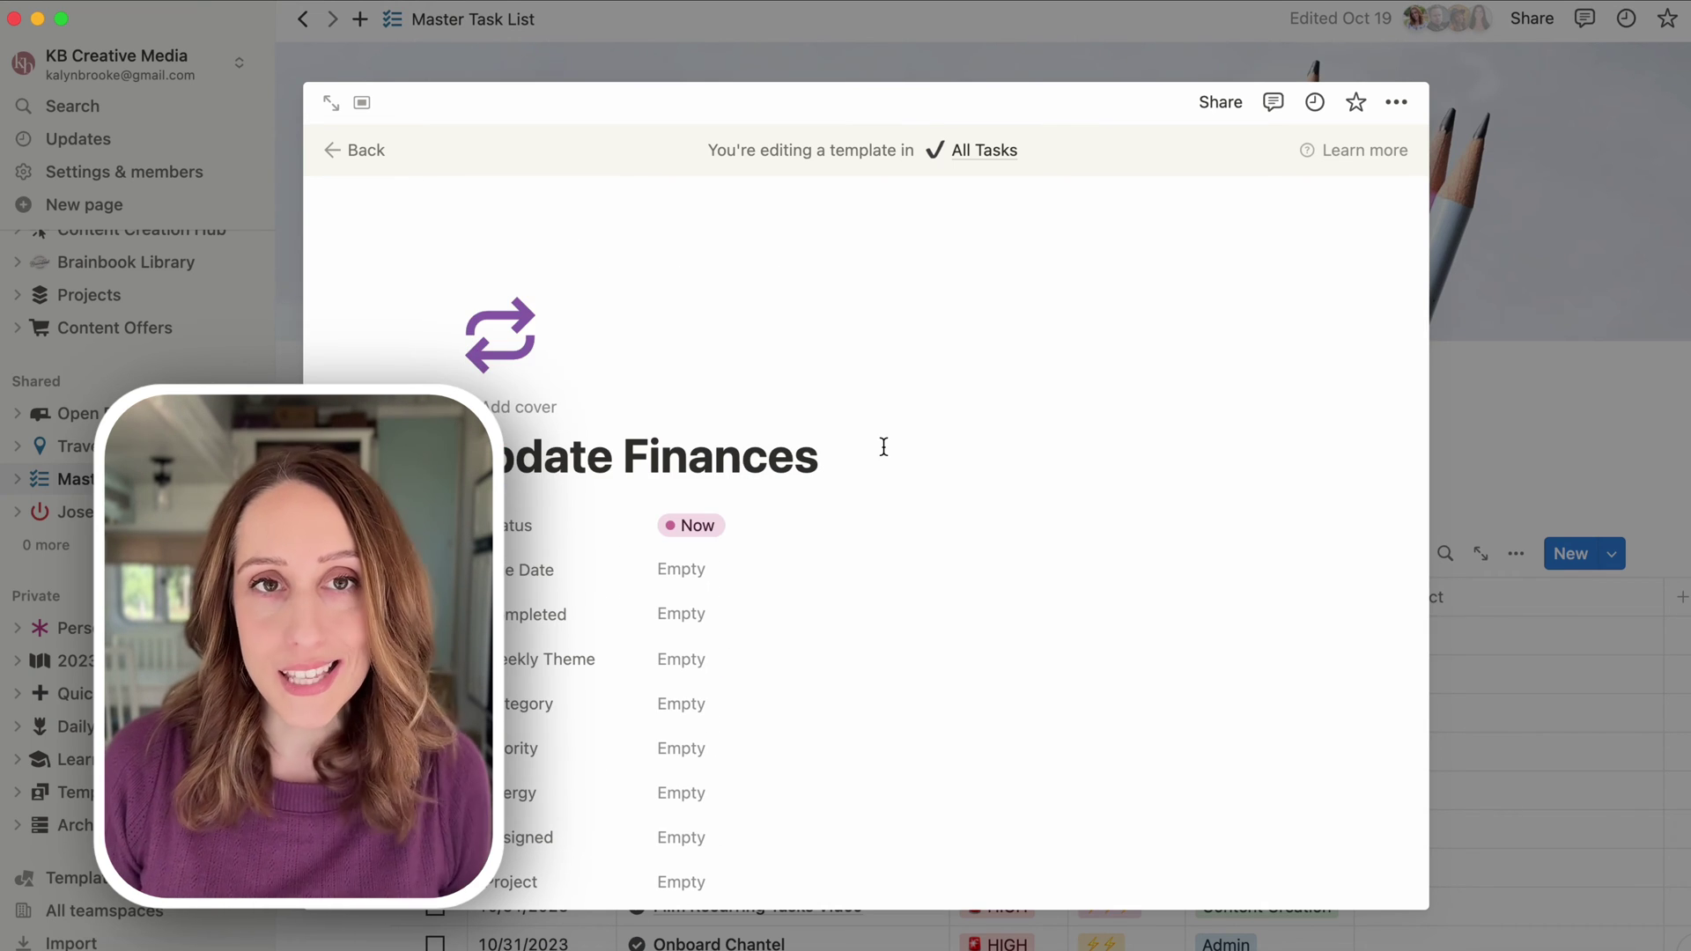
Step: Set the Update Finances template's Priority to HIGH, Category to Home + Personal, and Energy to one lightning bolt
scroll(884, 446, "down", 5)
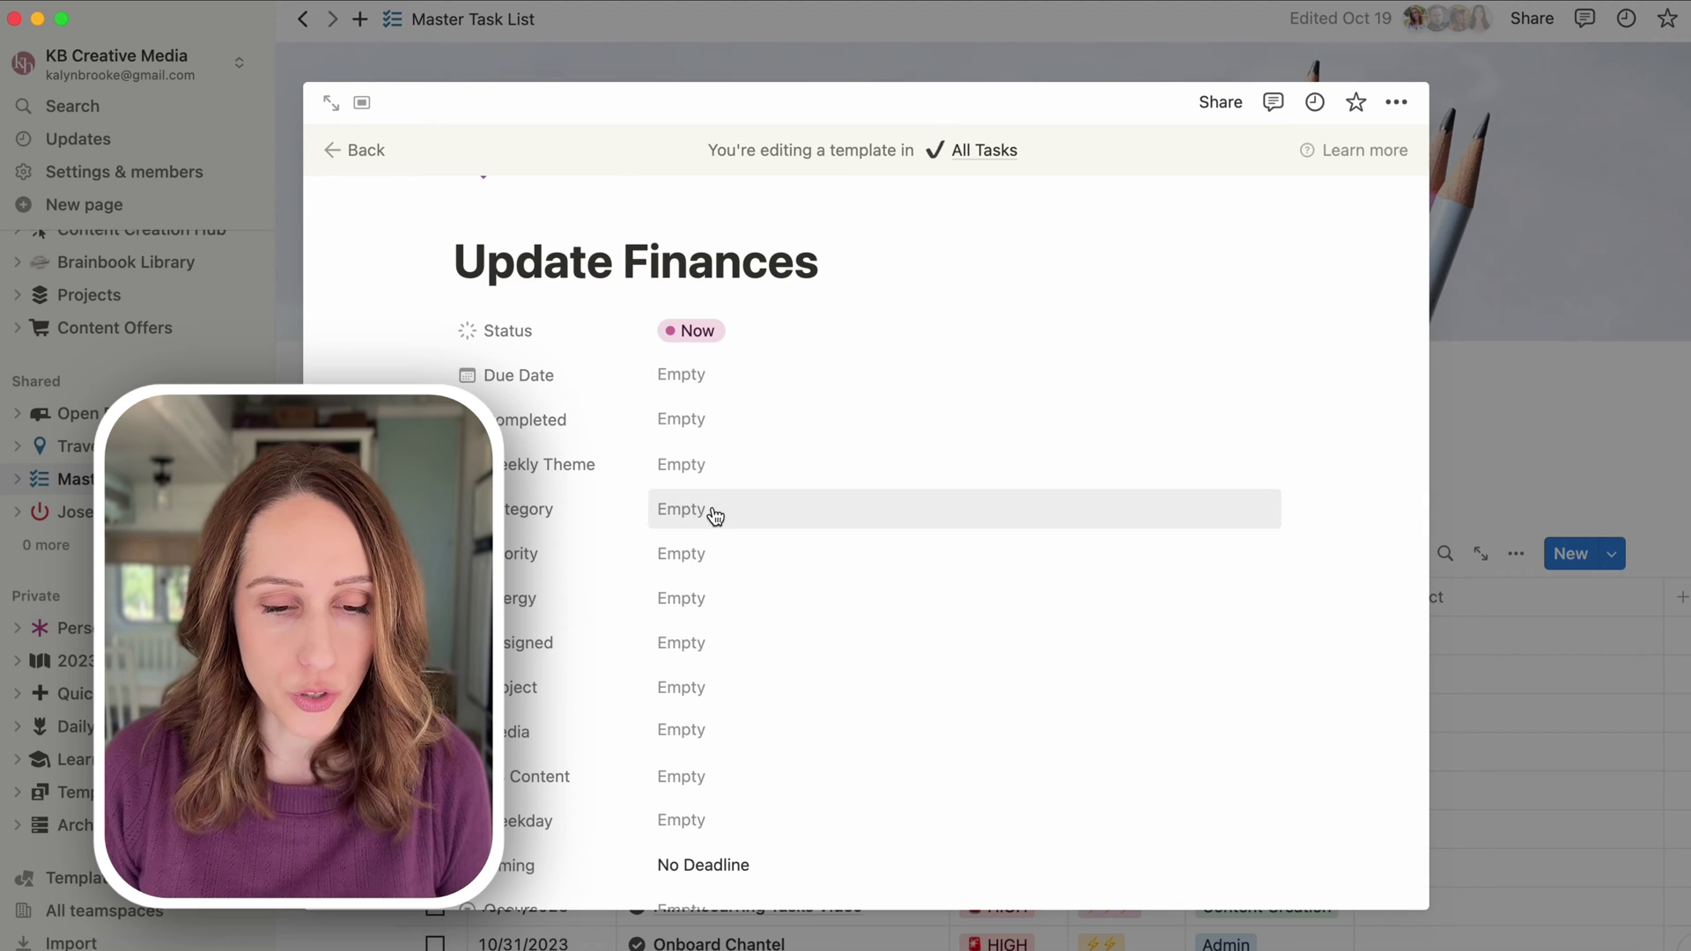
left_click(699, 553)
left_click(738, 622)
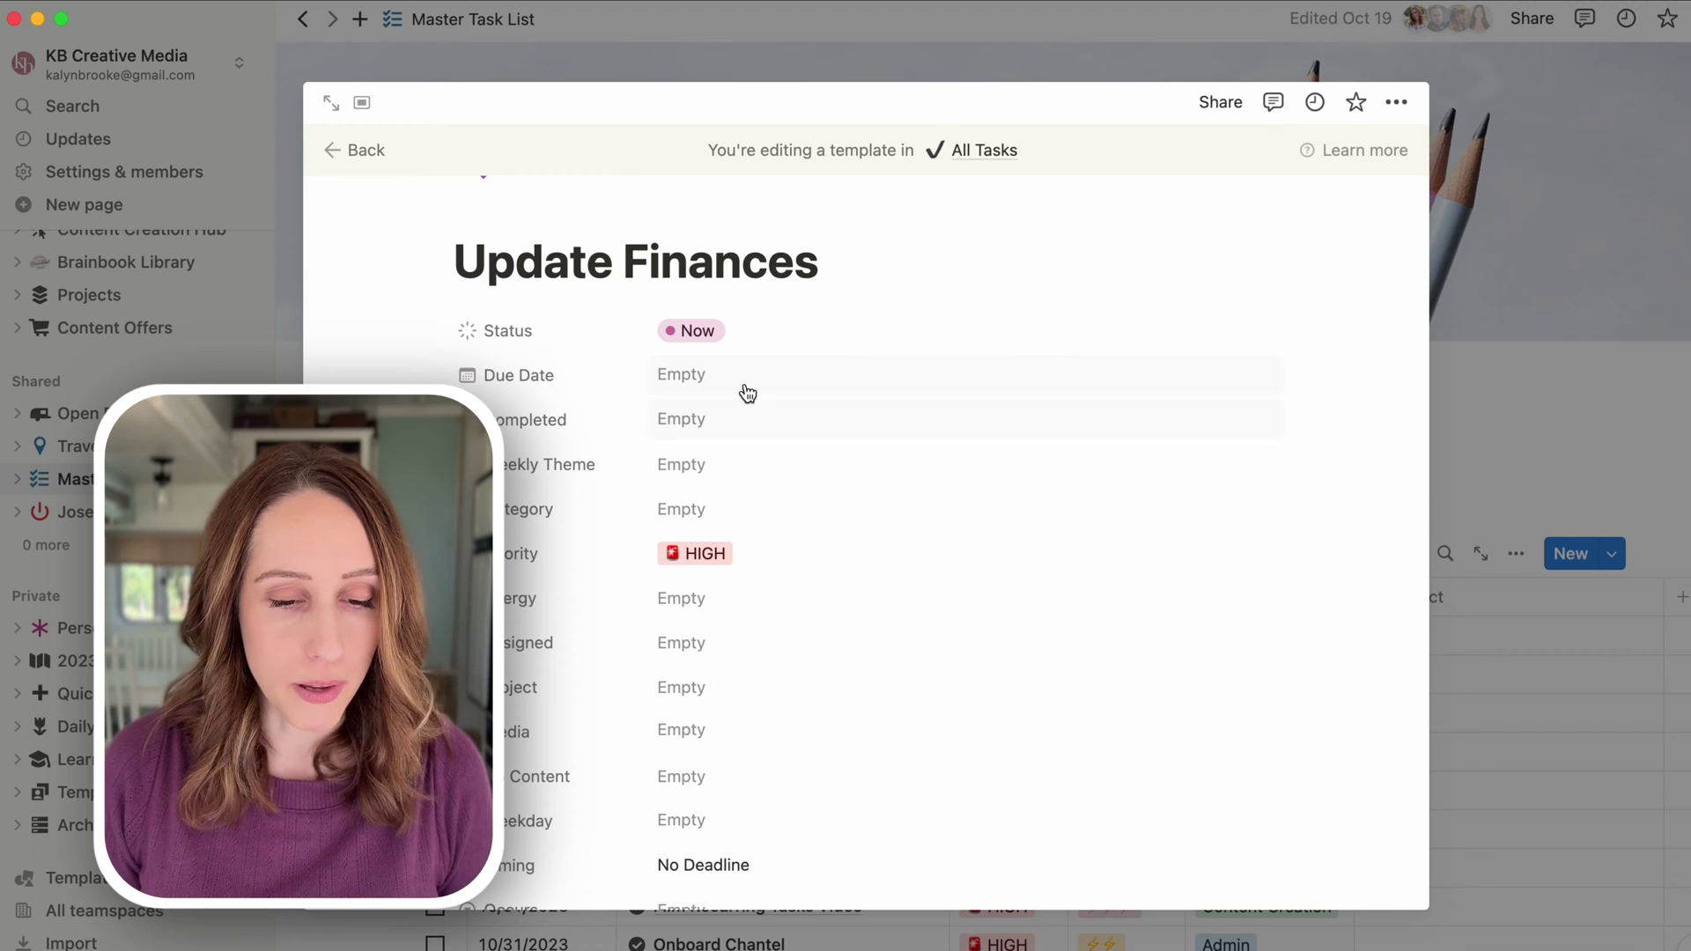
left_click(701, 505)
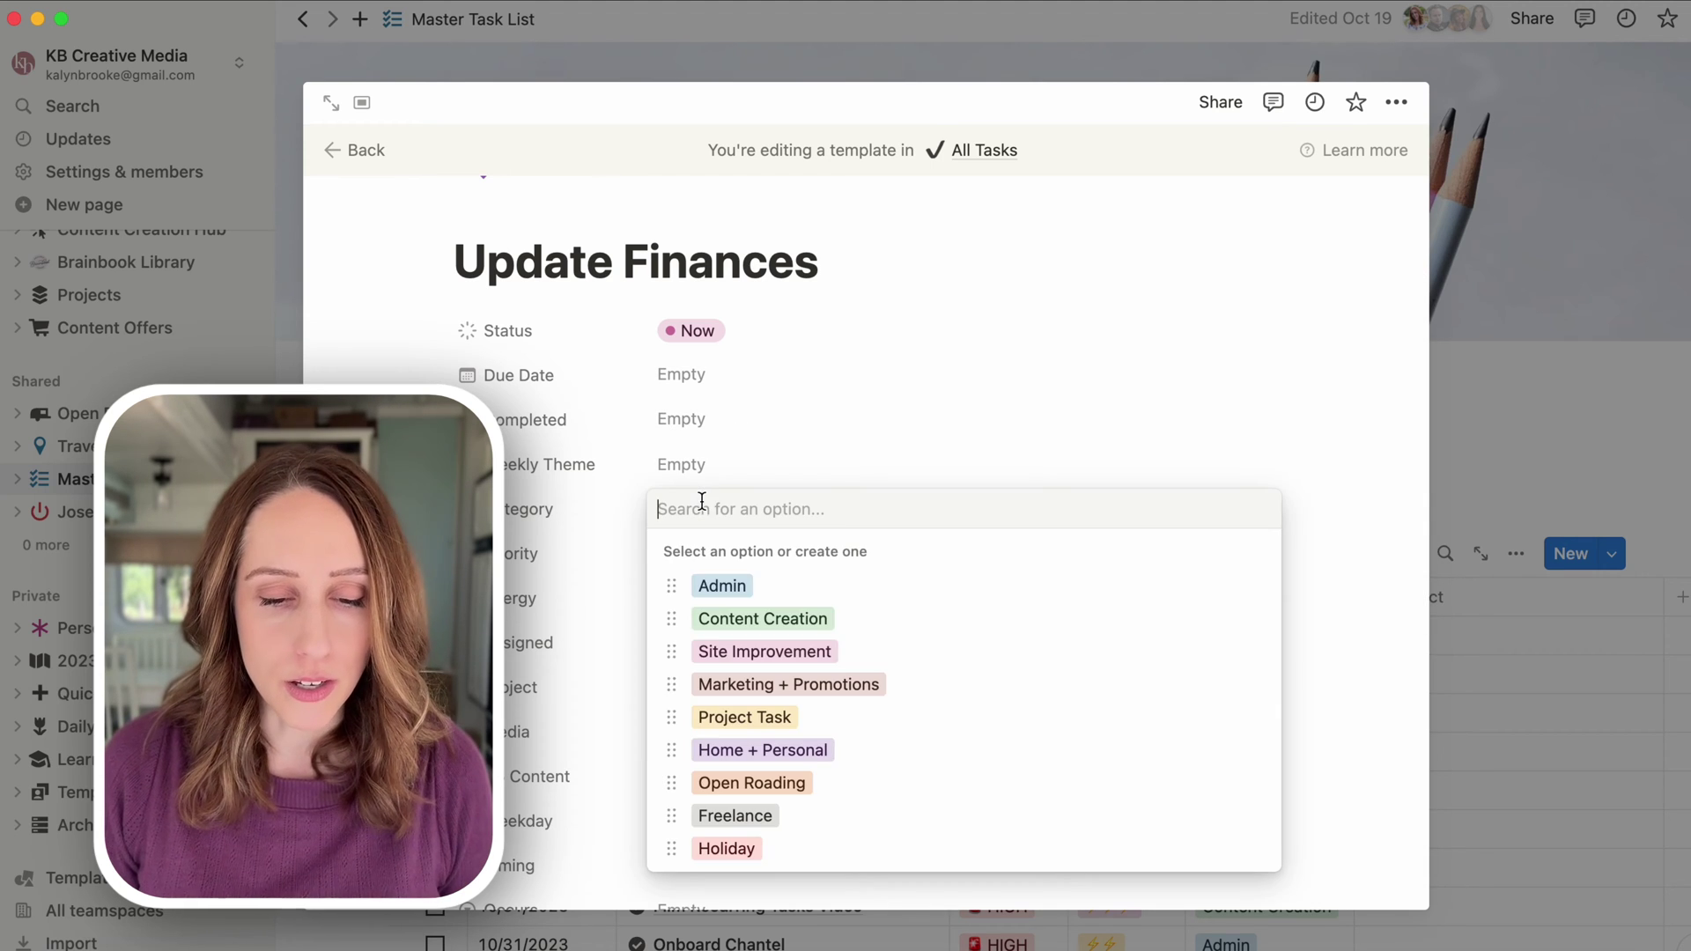
left_click(729, 756)
left_click(747, 598)
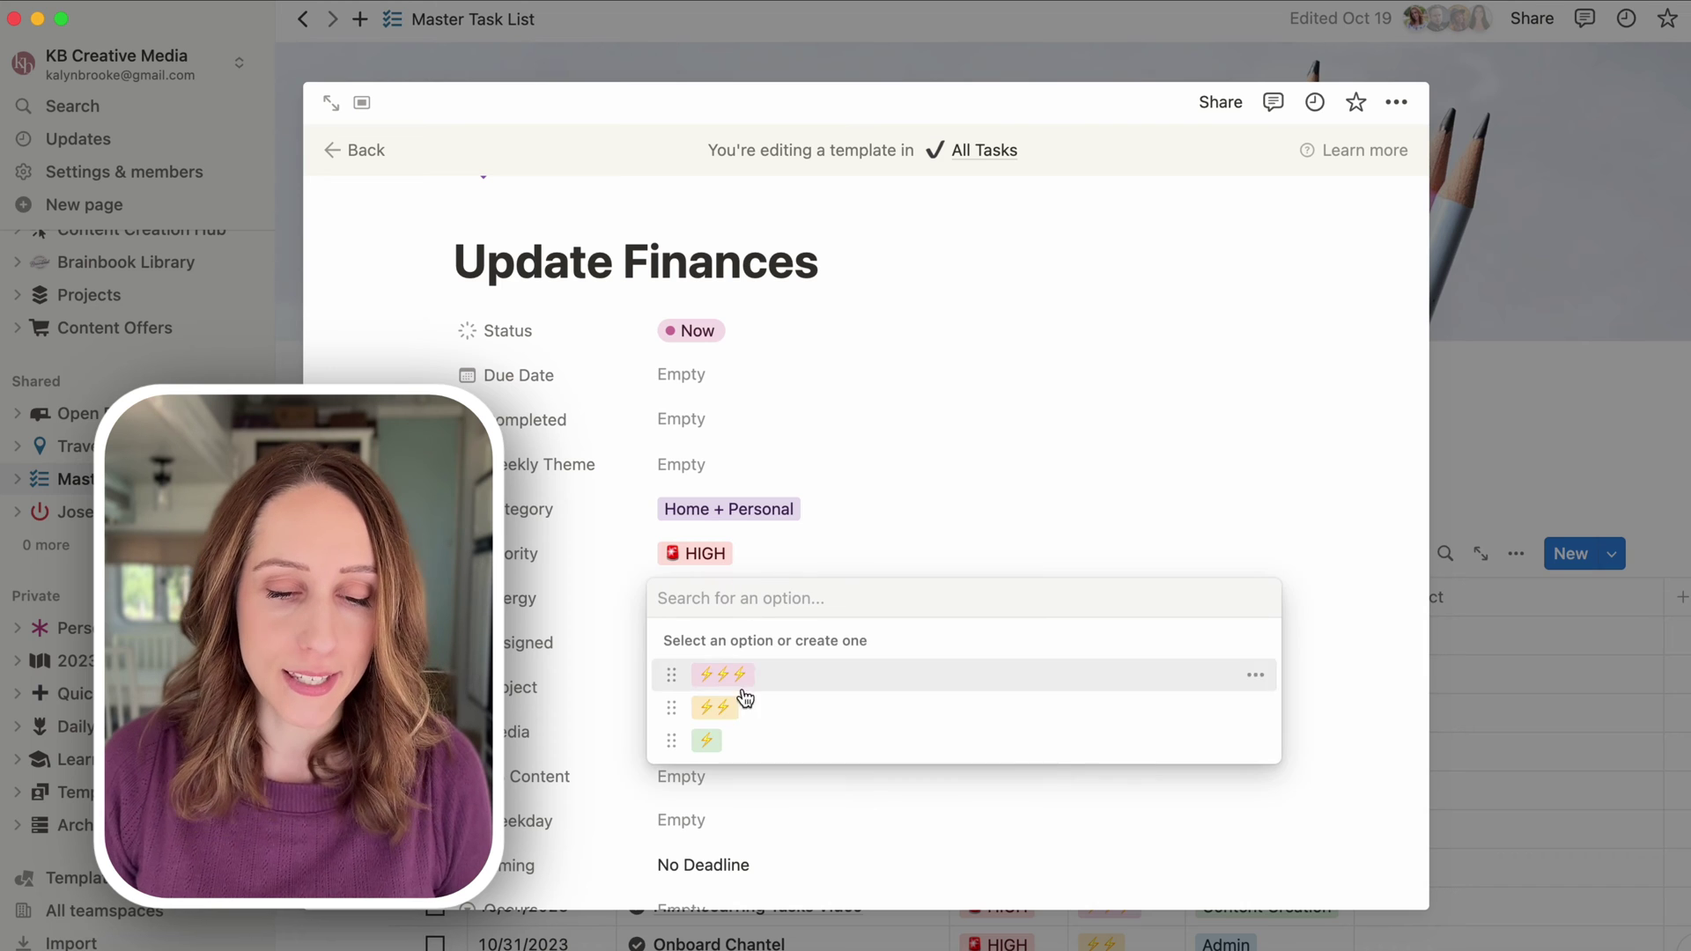
left_click(706, 740)
Step: Set the template's Occurs property to Weekly, hide the extra properties, and close the template
scroll(890, 567, "down", 3)
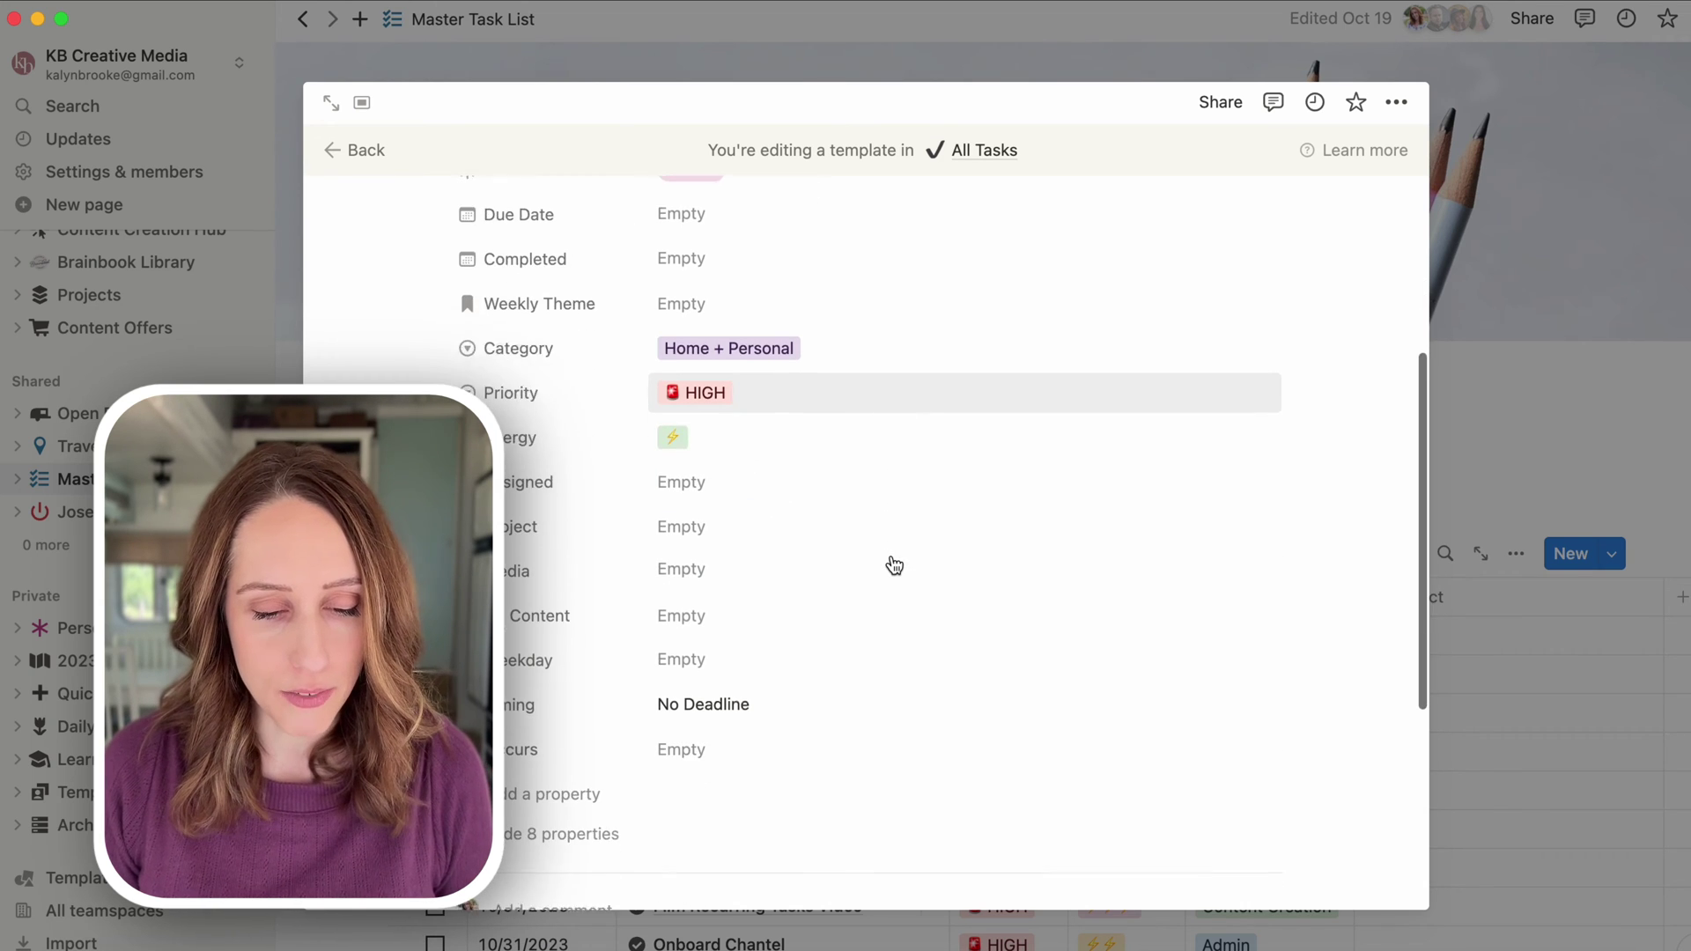
left_click(728, 707)
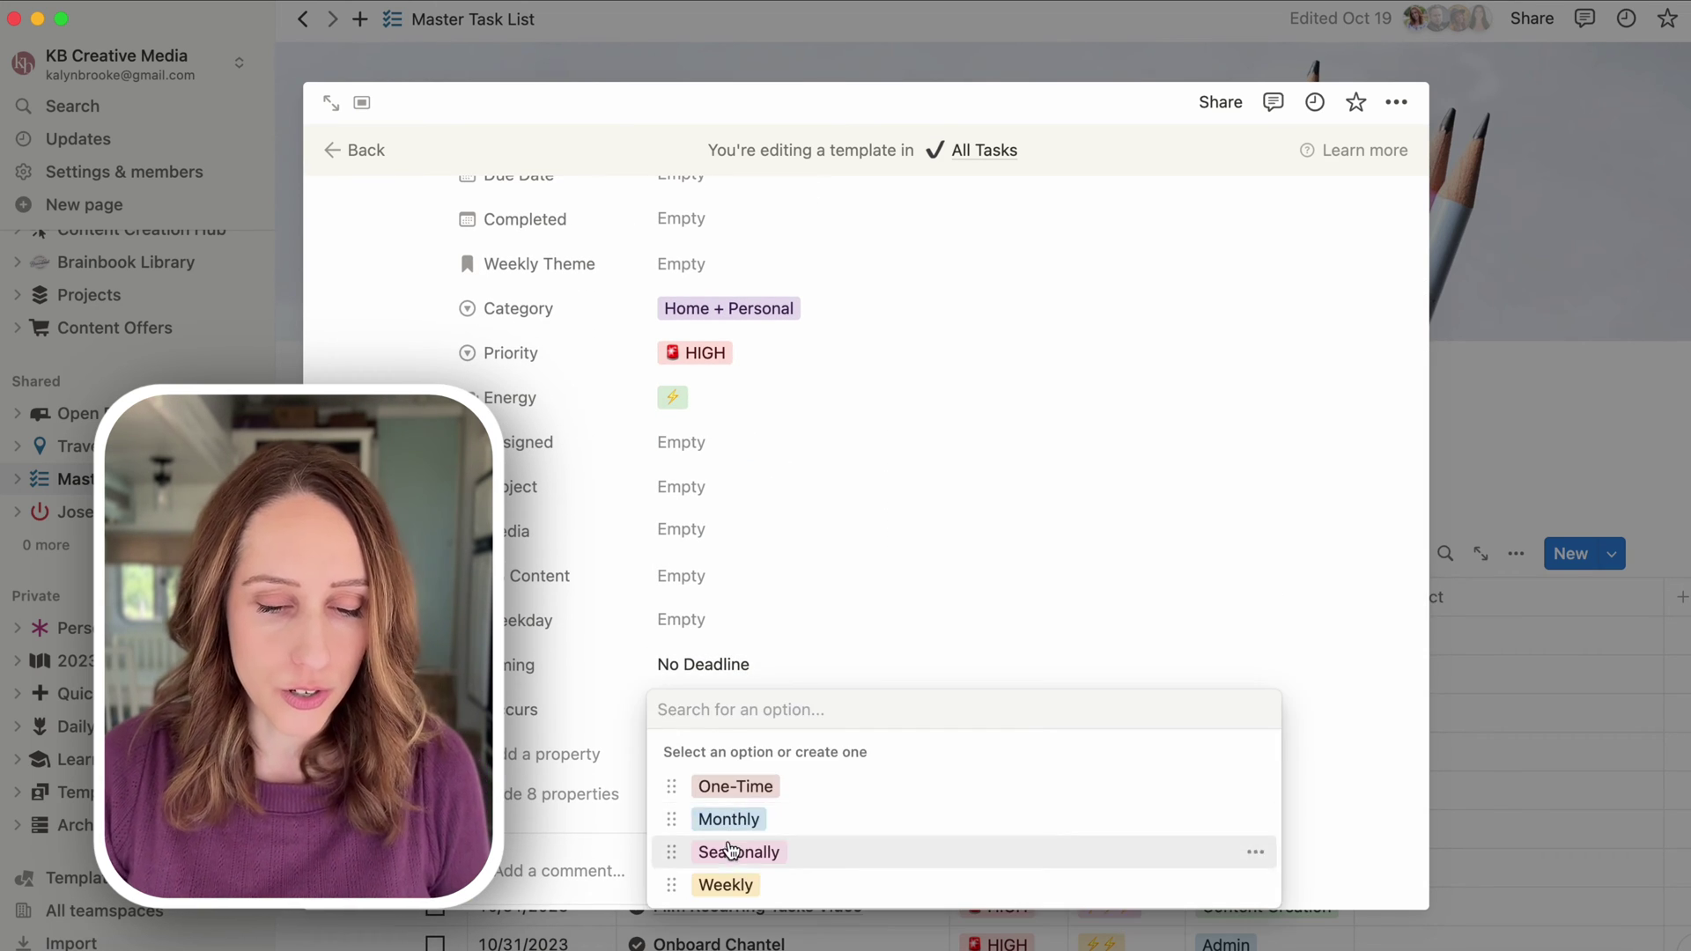
left_click(726, 885)
left_click(568, 792)
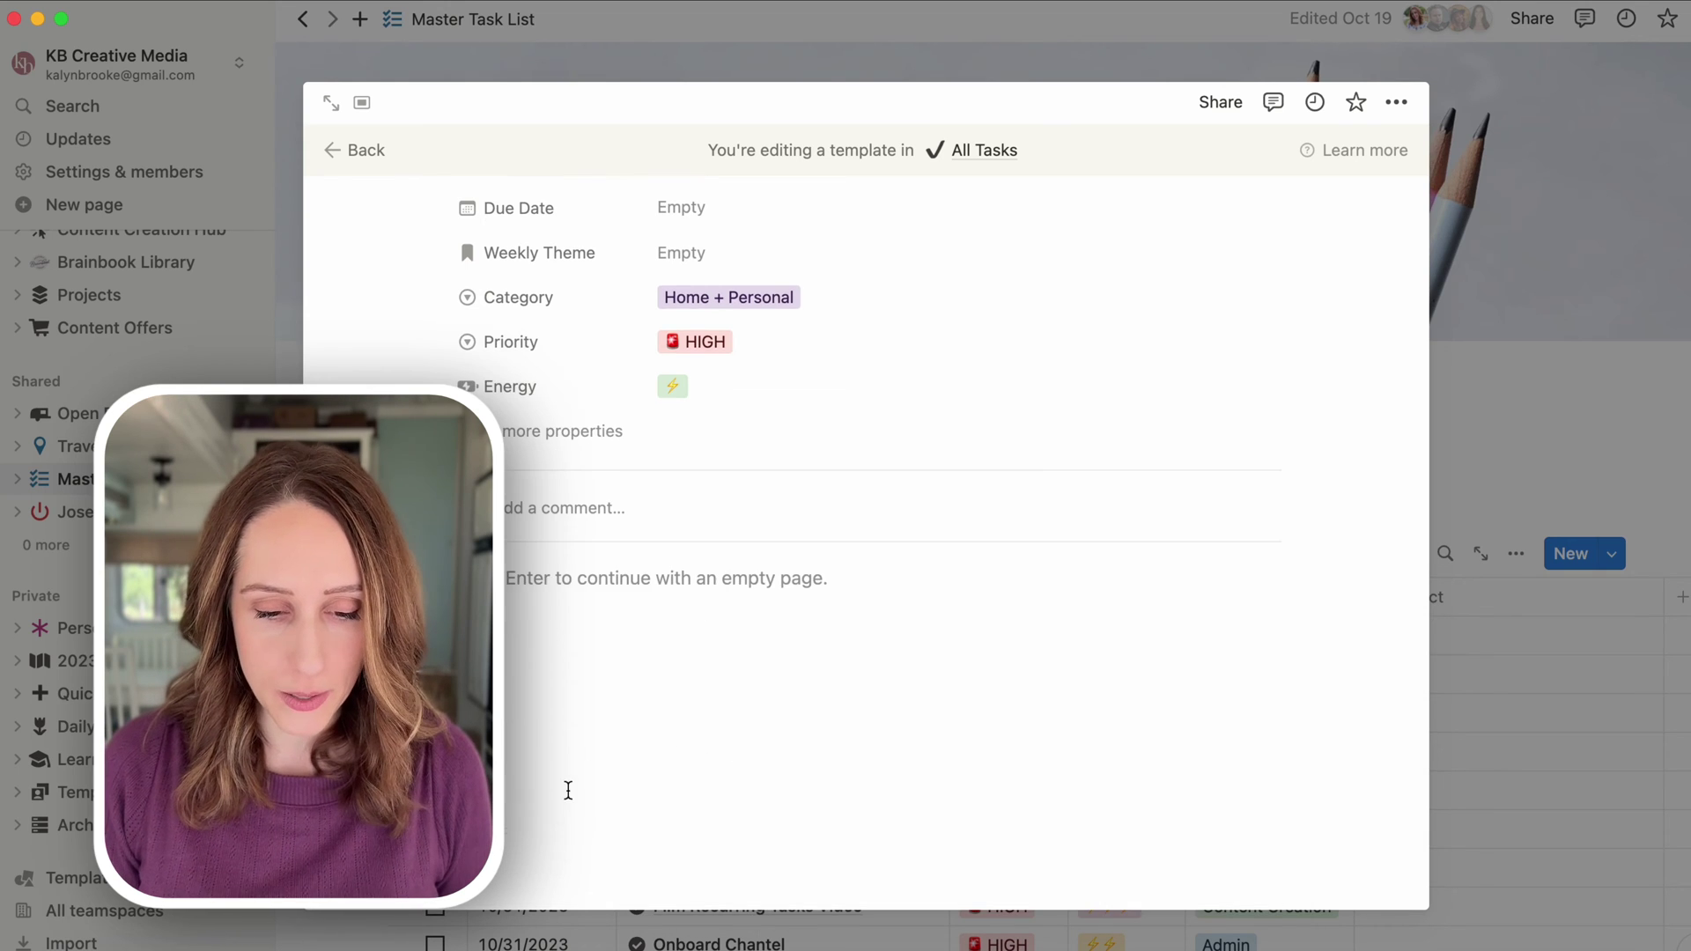
scroll(1085, 581, "up", 4)
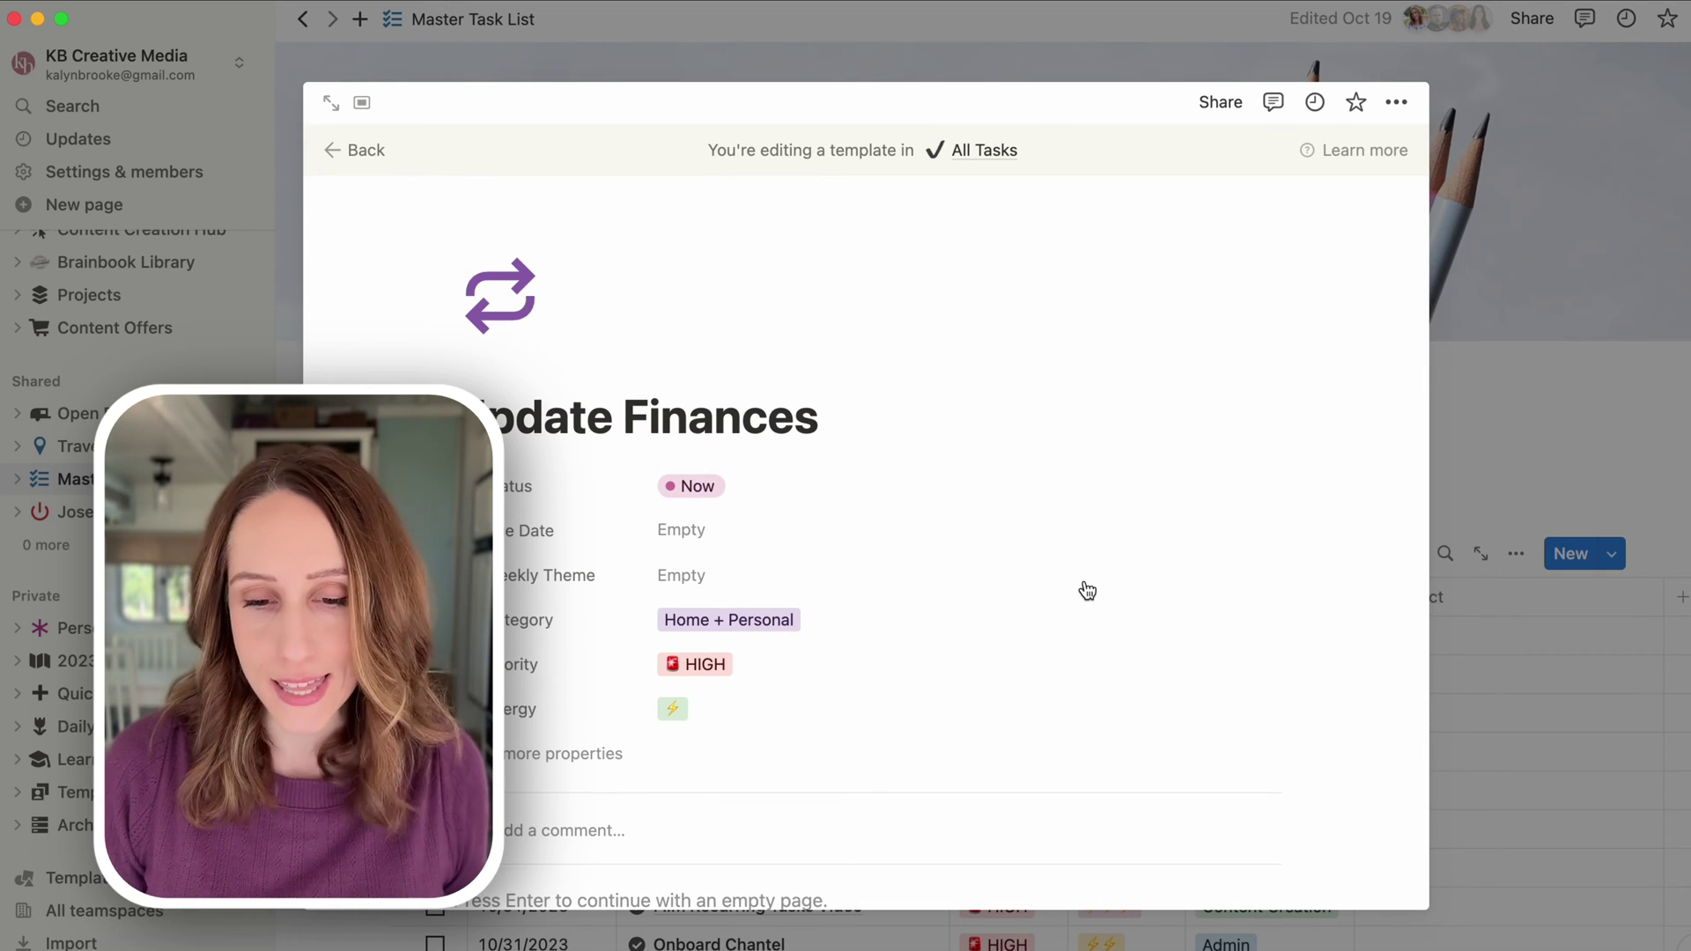
left_click(1652, 381)
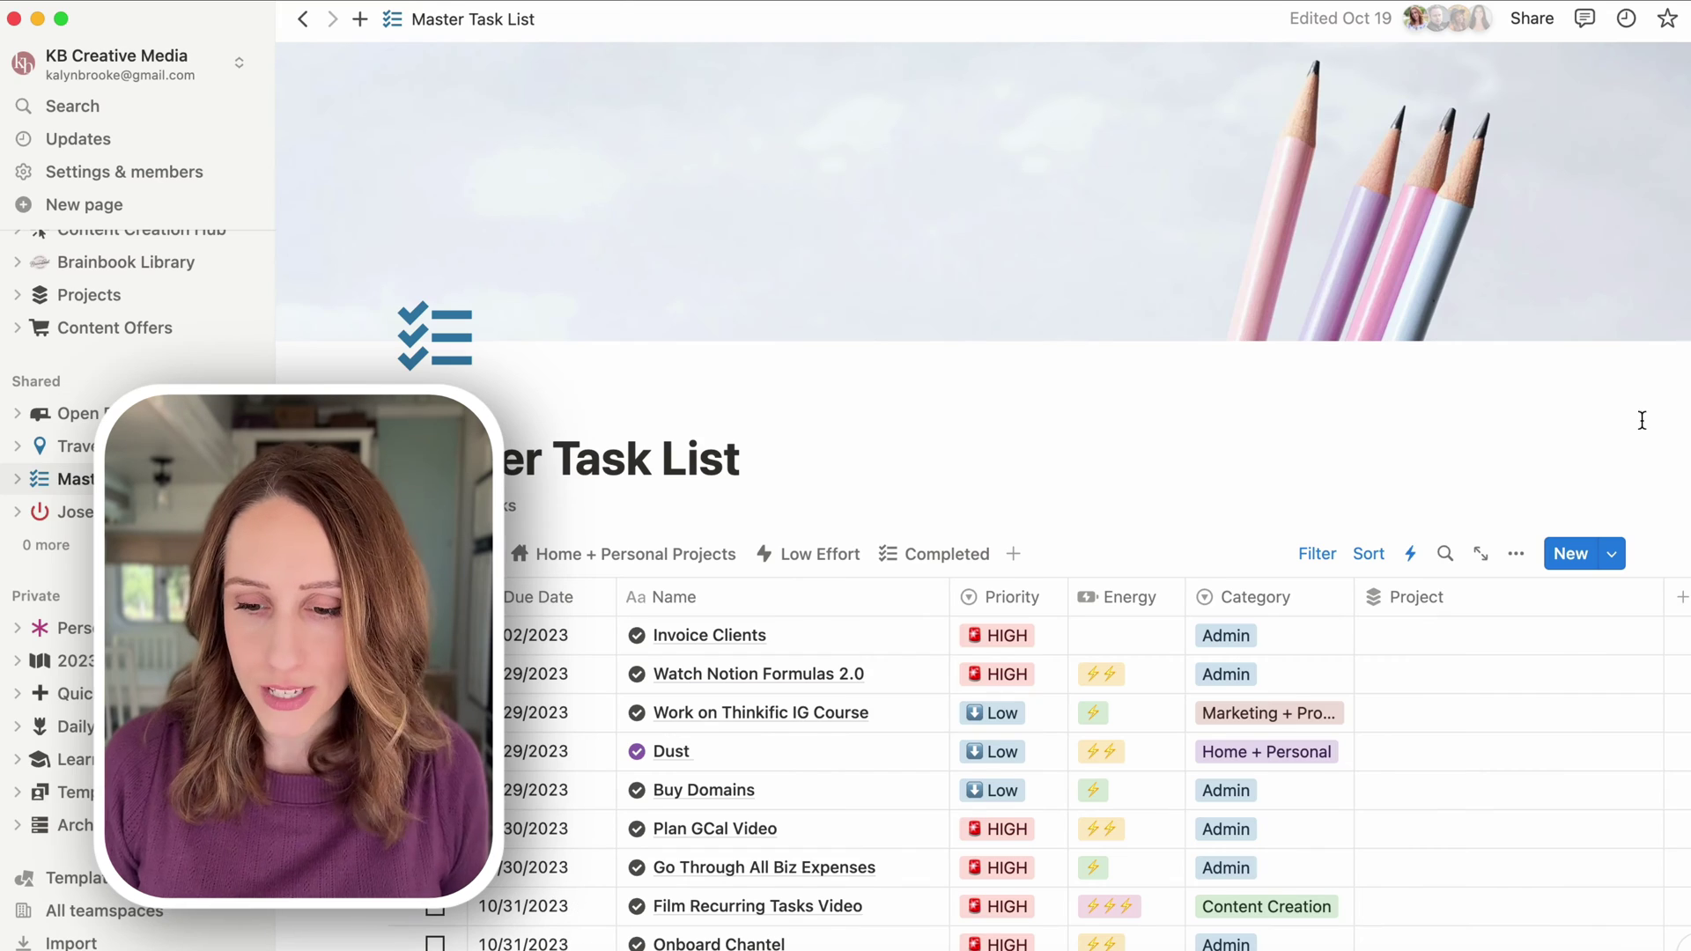
Step: Set the Update Finances template to repeat every week on Friday only
left_click(1616, 556)
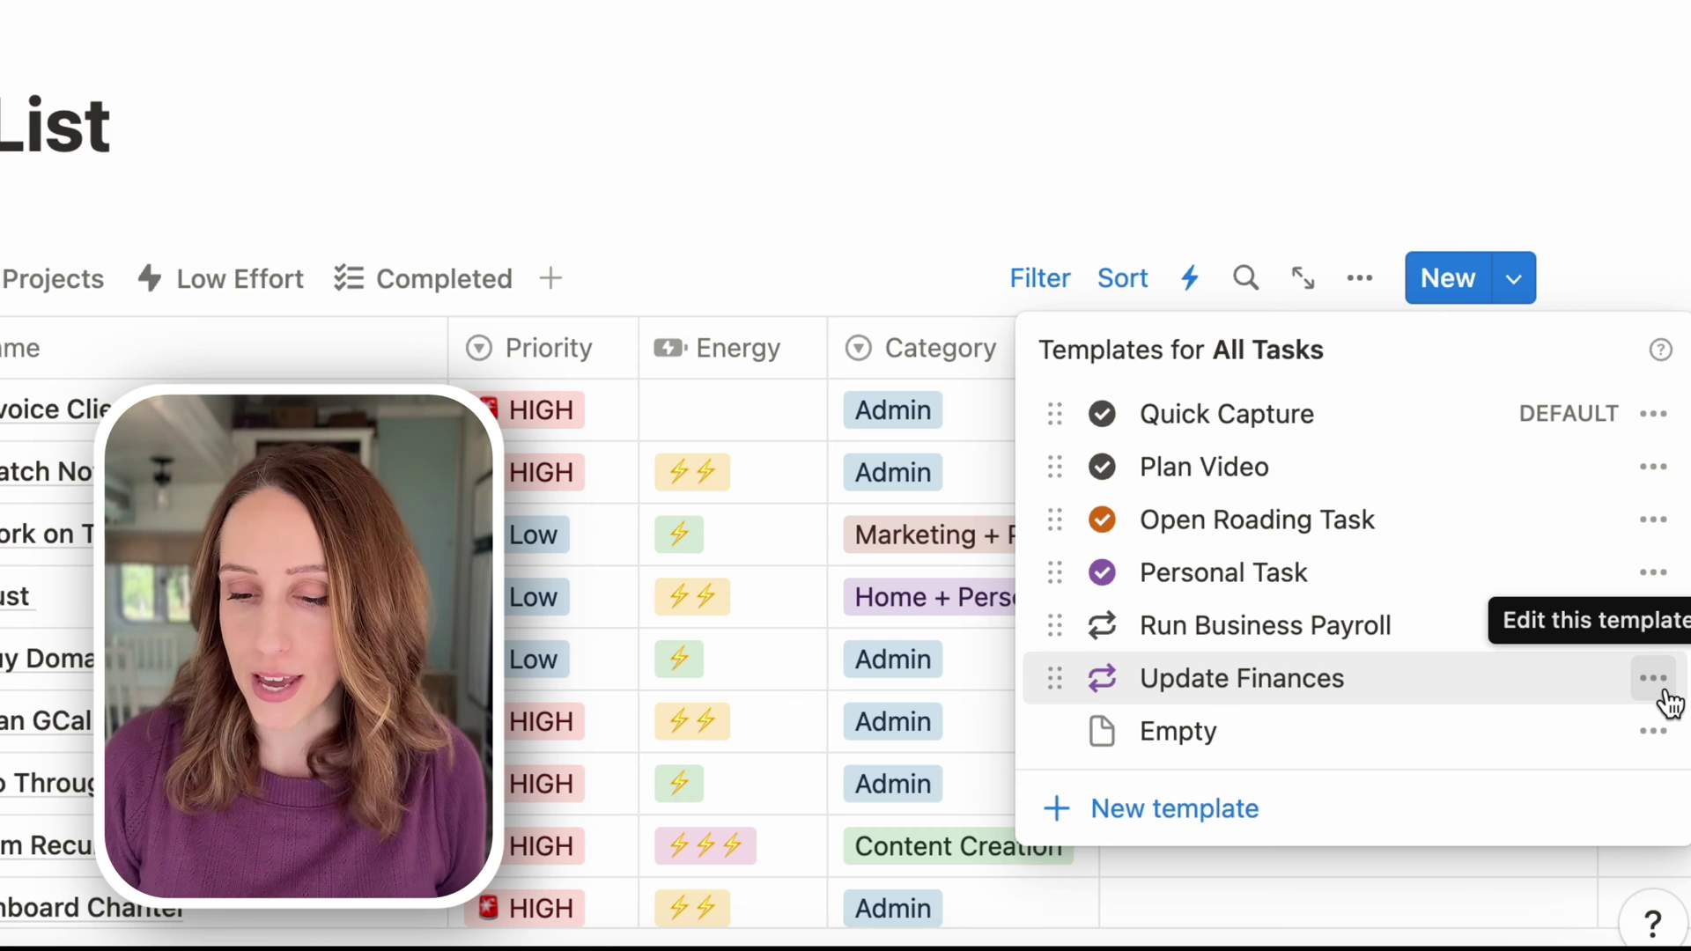
left_click(1653, 679)
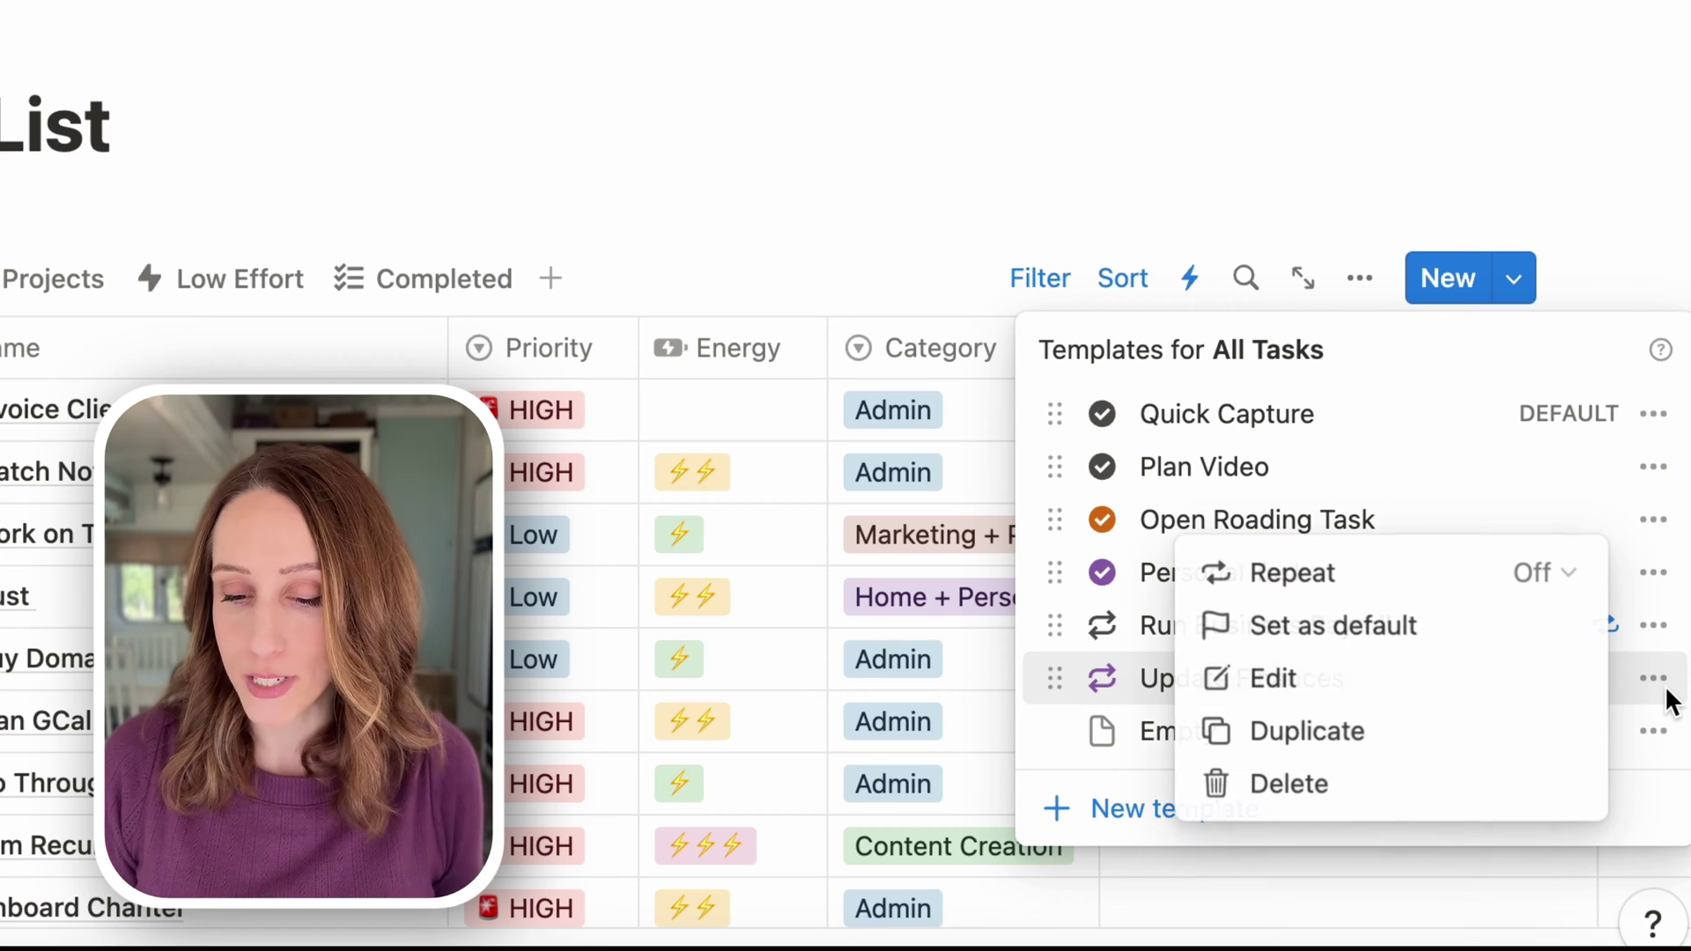
left_click(1554, 572)
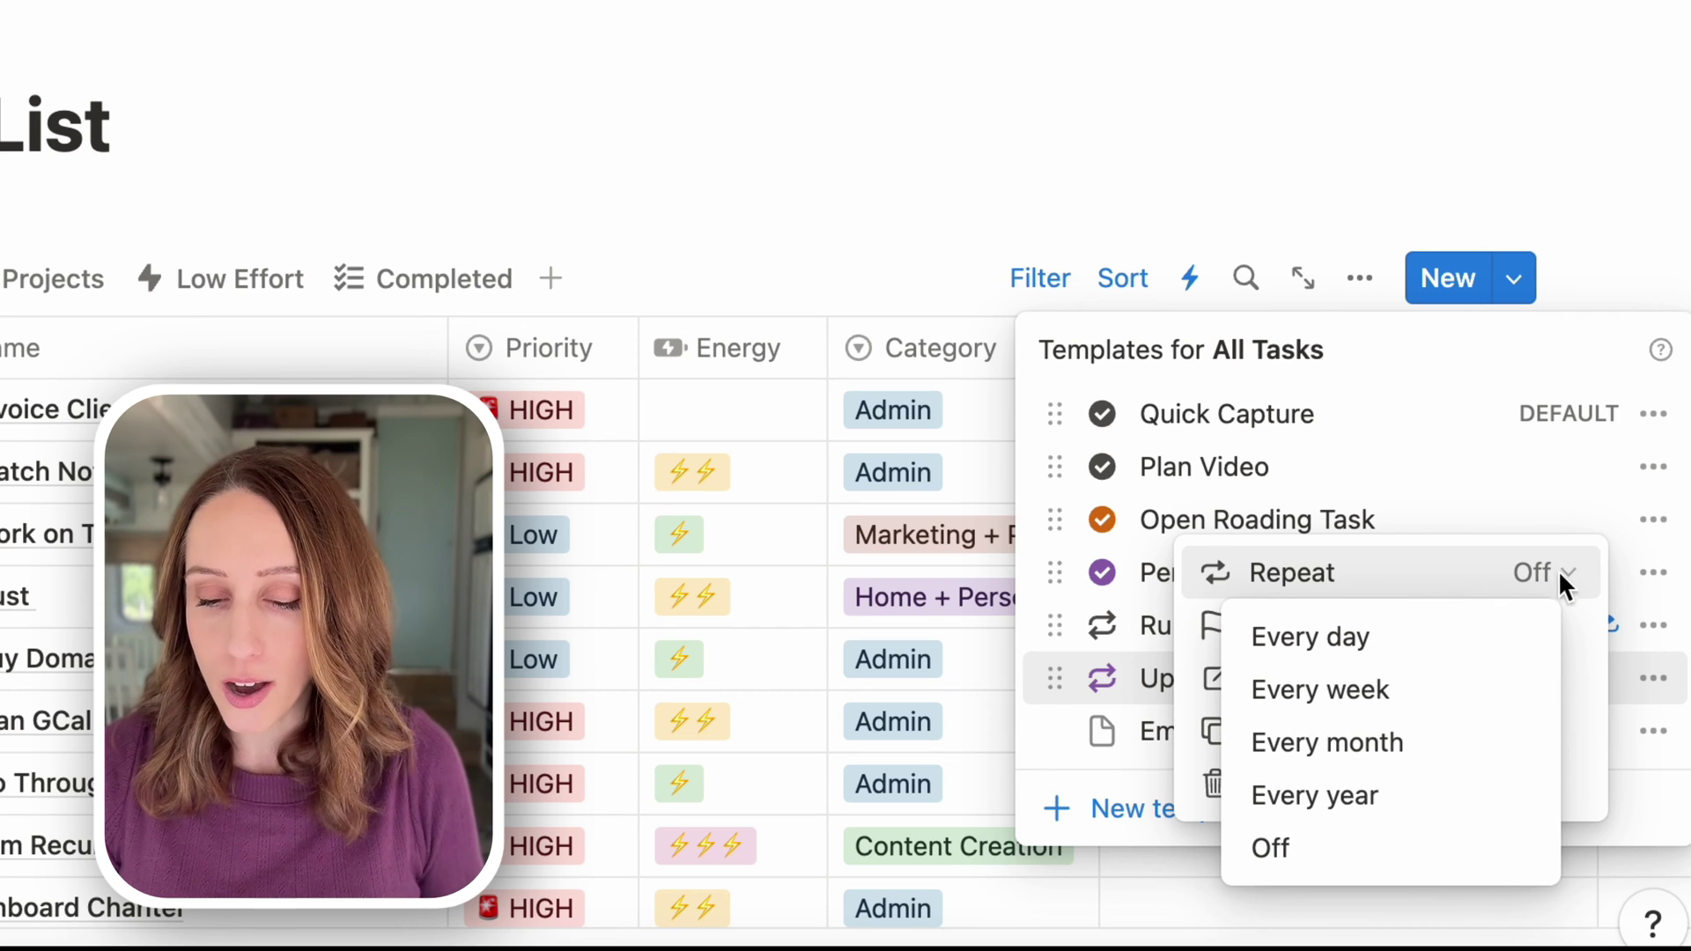
left_click(1439, 696)
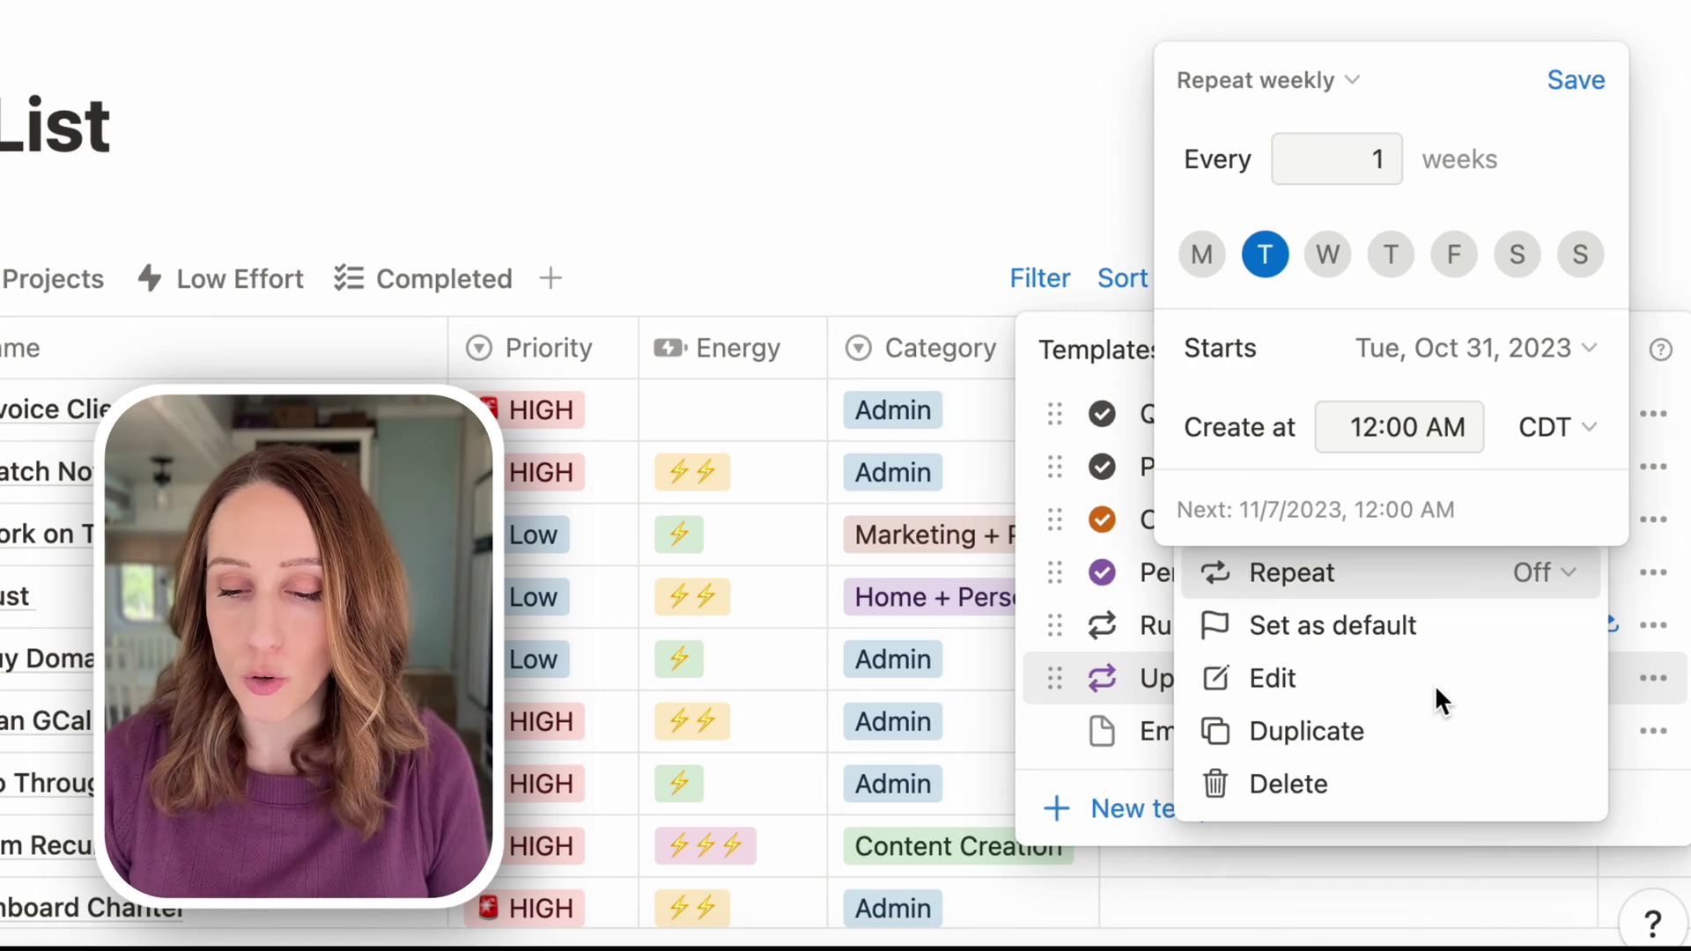
left_click(1450, 261)
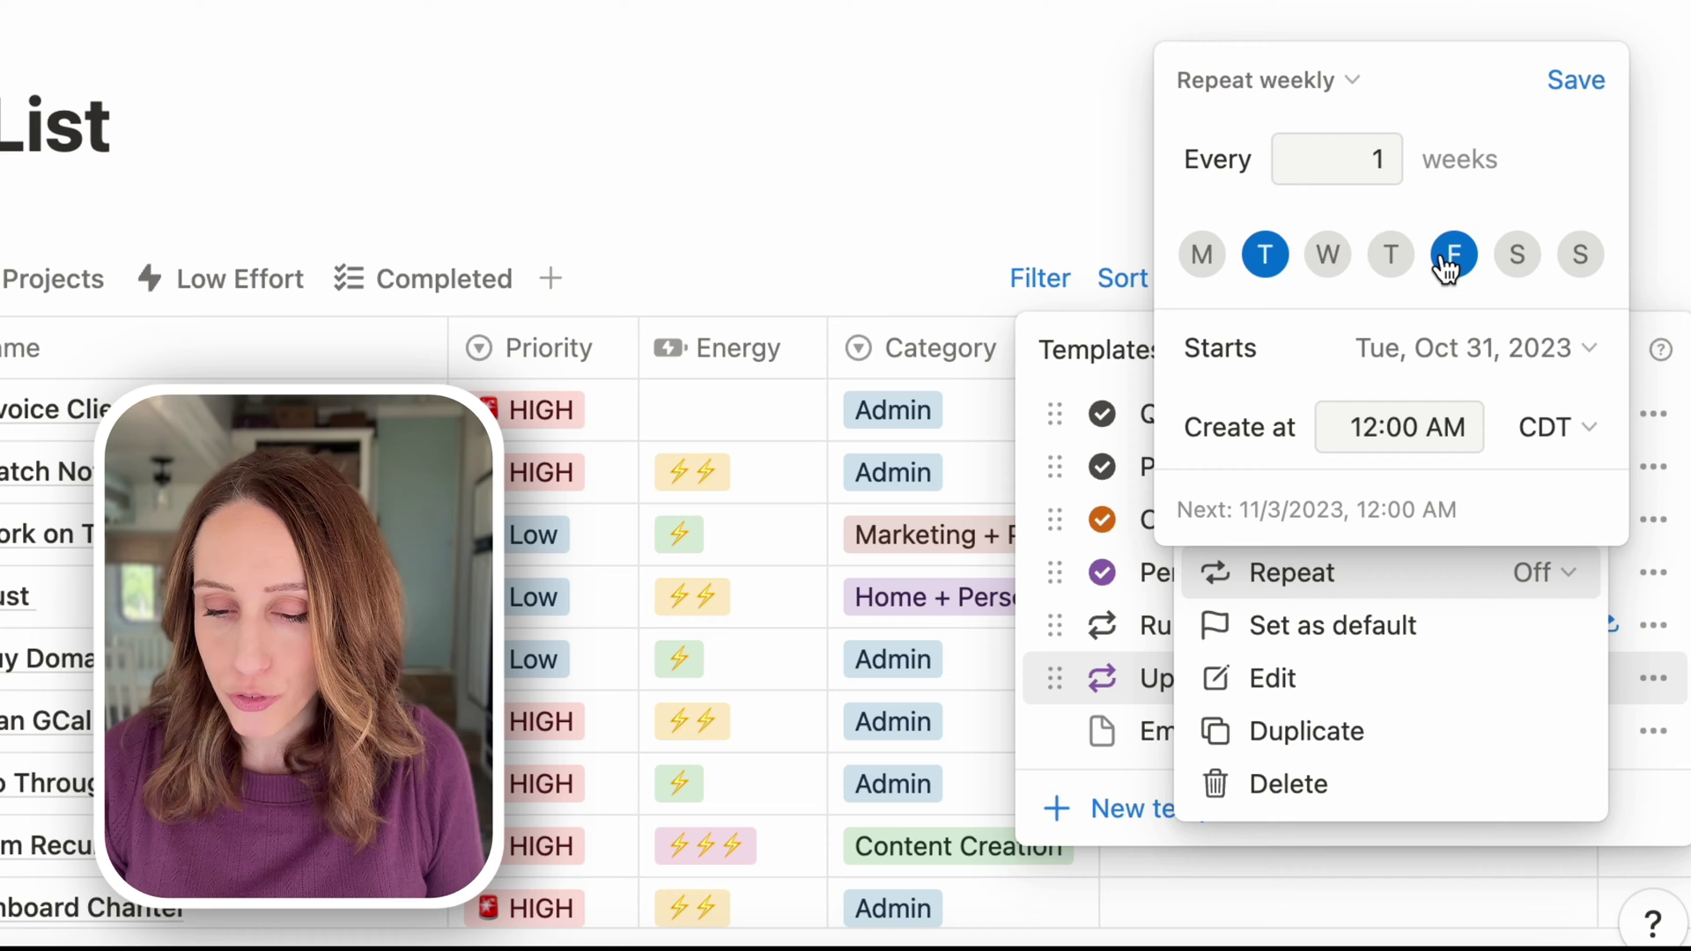
left_click(1269, 255)
Step: Start the template's repeat schedule on Fri, Nov 3, 2023 and save it
left_click(1392, 348)
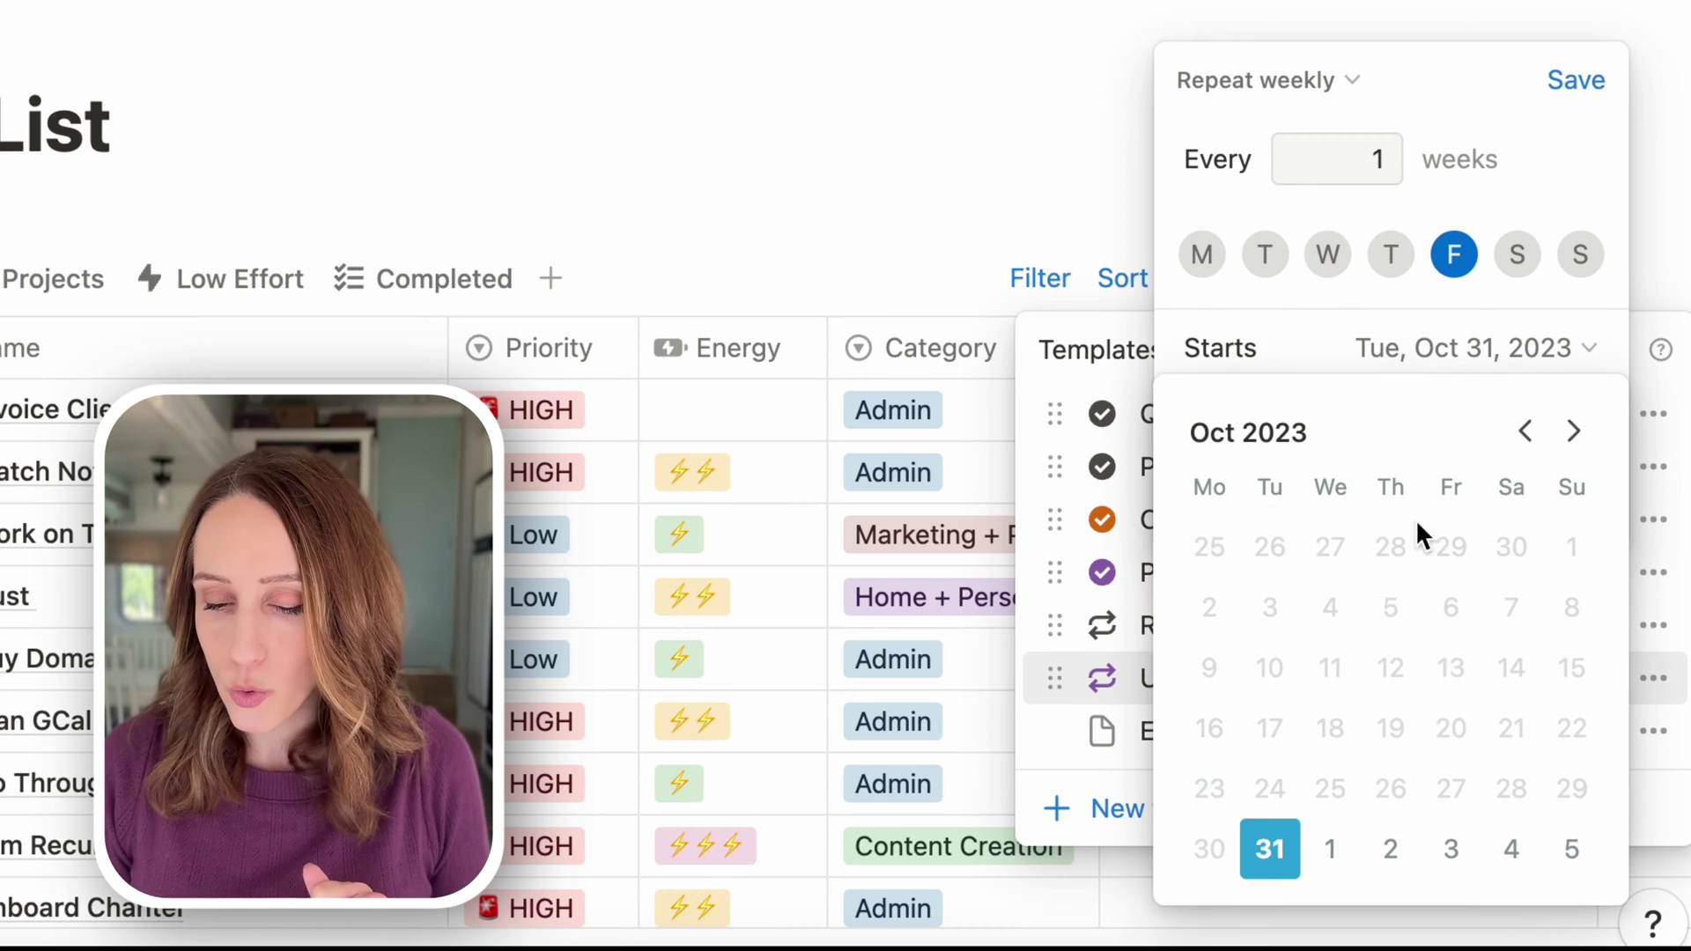
left_click(1450, 849)
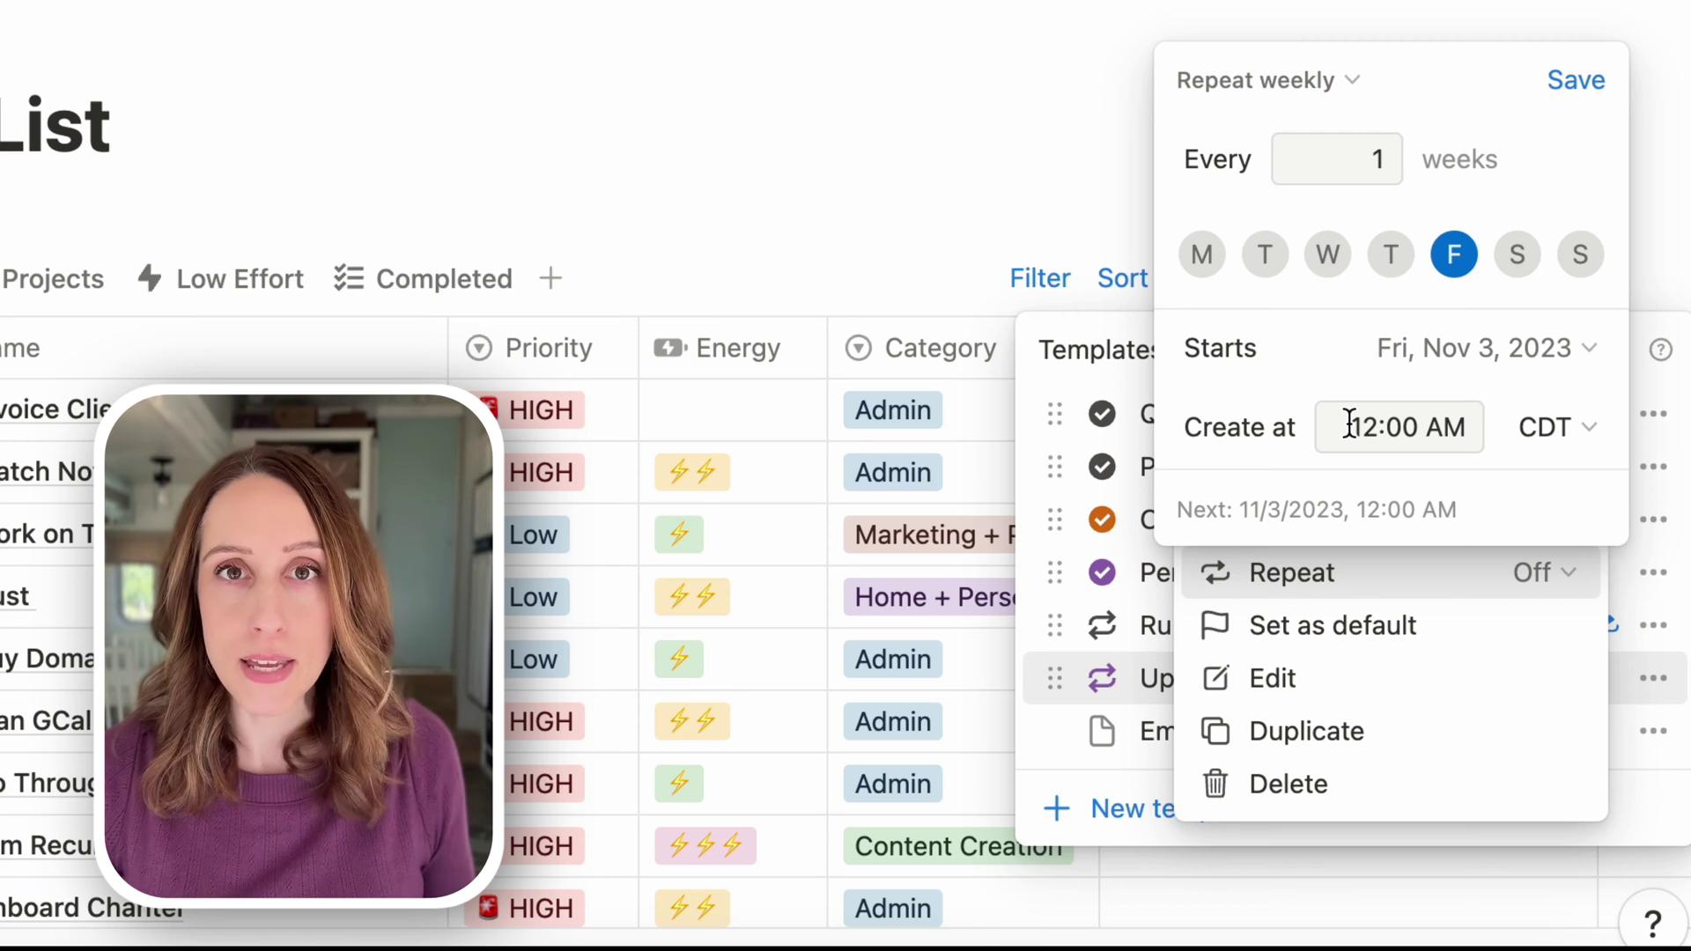
left_click(1585, 84)
left_click(1582, 133)
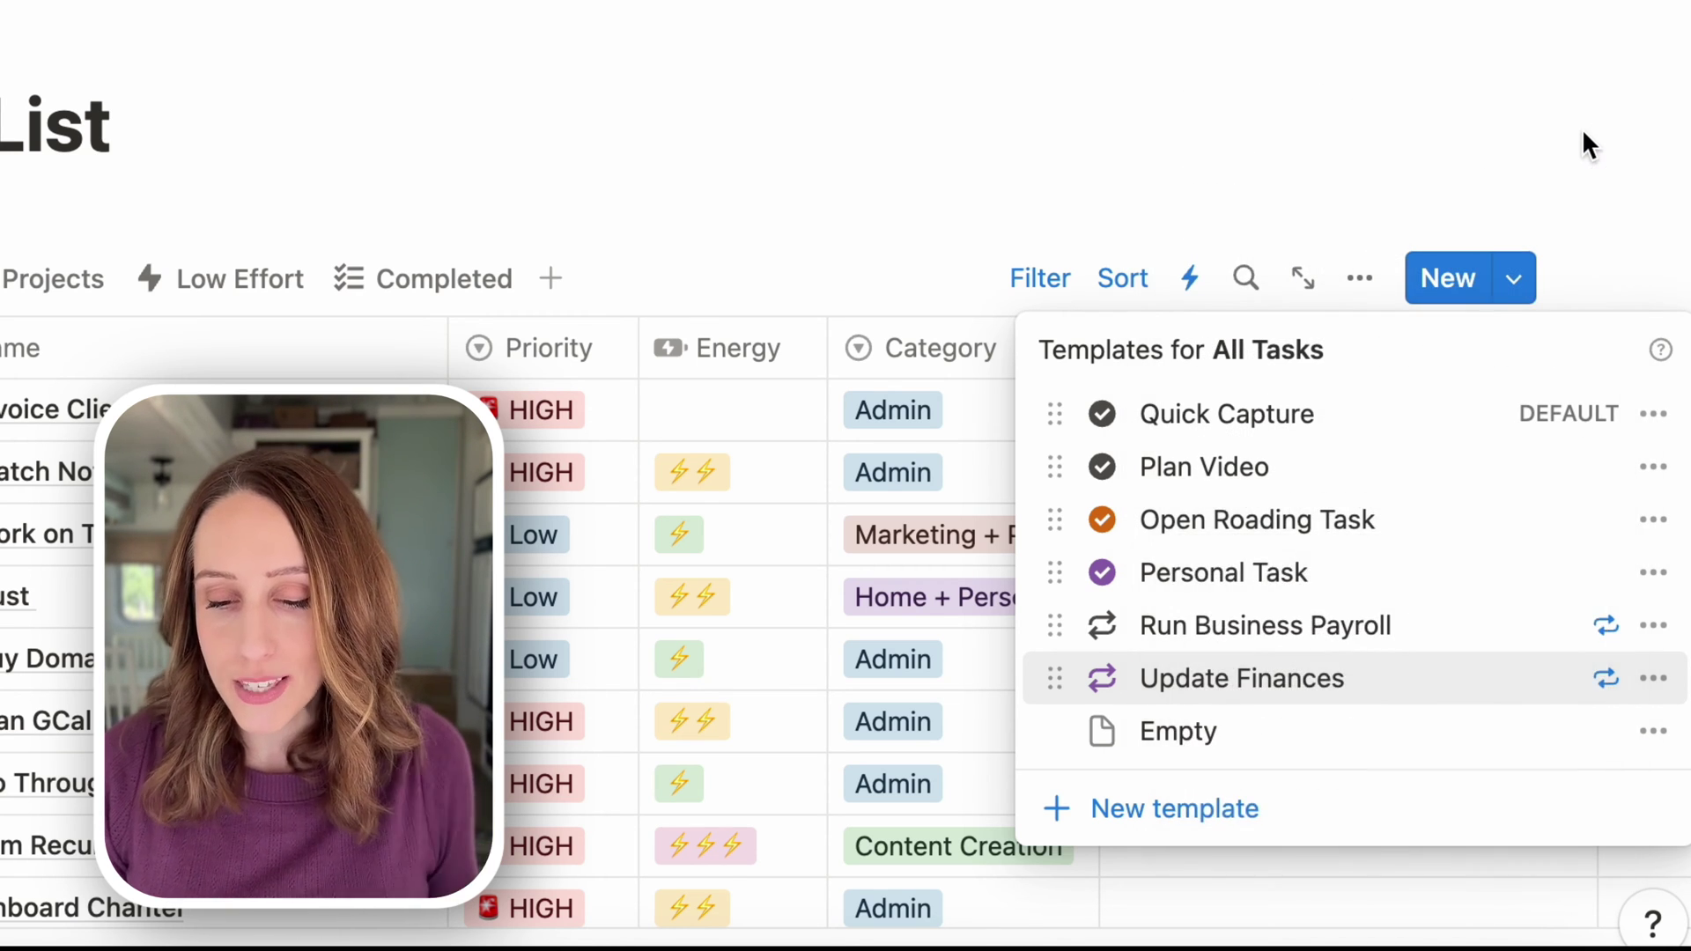